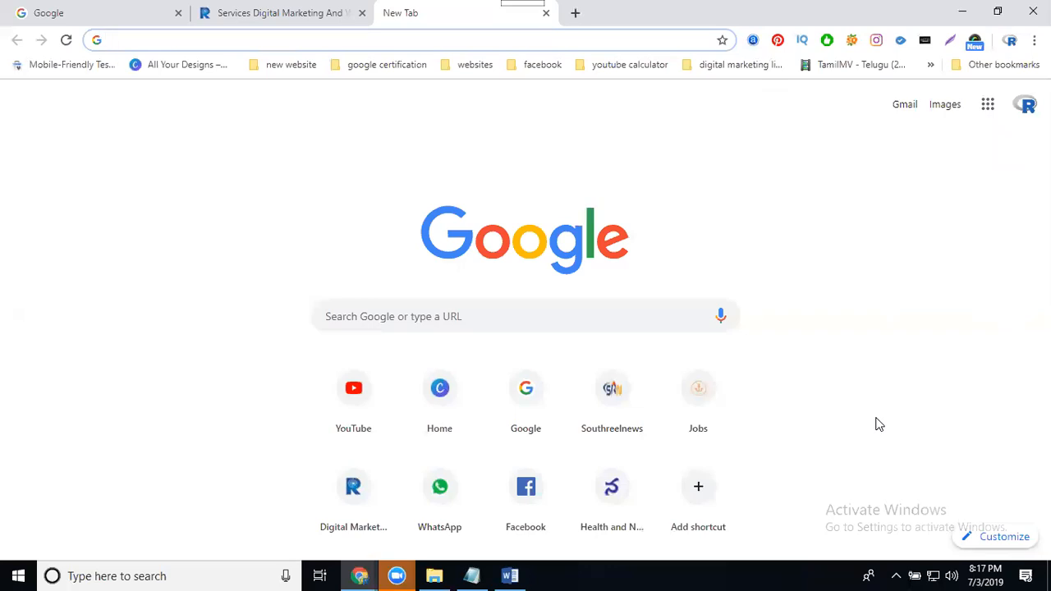
Open Google Sites at sites.google.com/new and switch to the list of classic sites
text(sites)
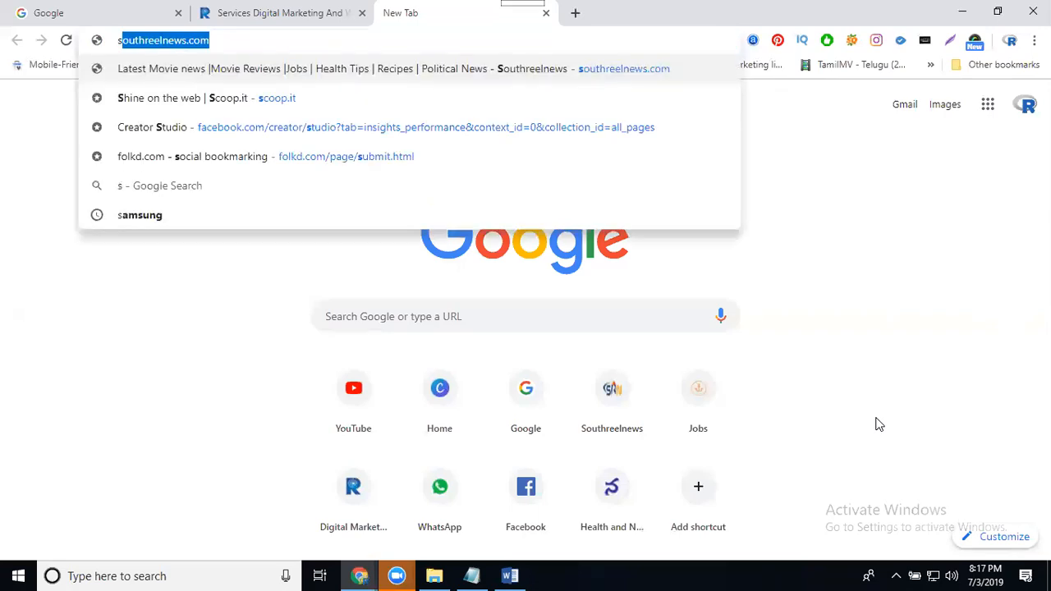
key(Return)
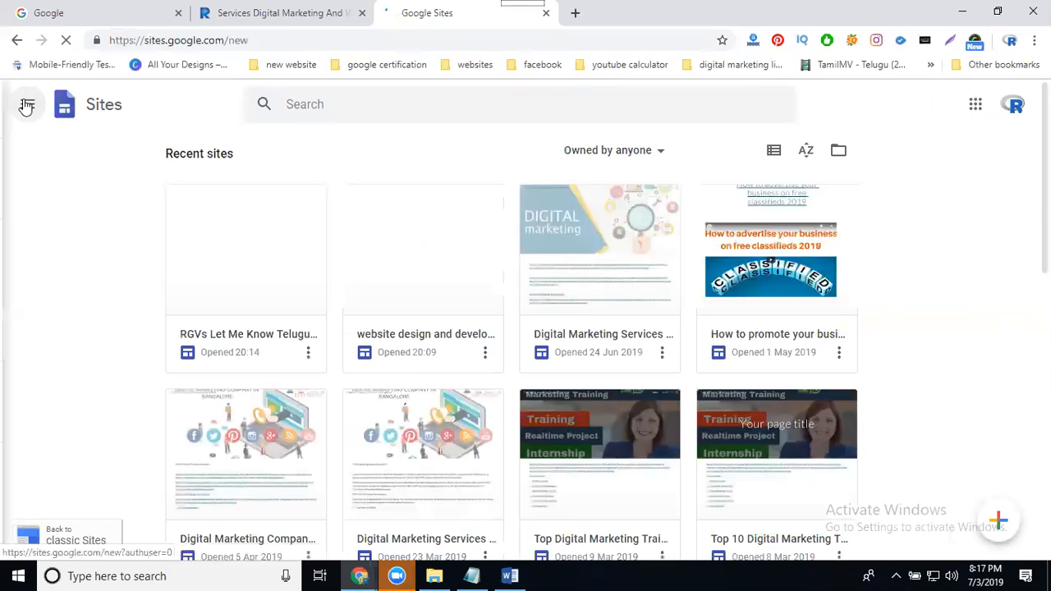
click(27, 105)
click(230, 120)
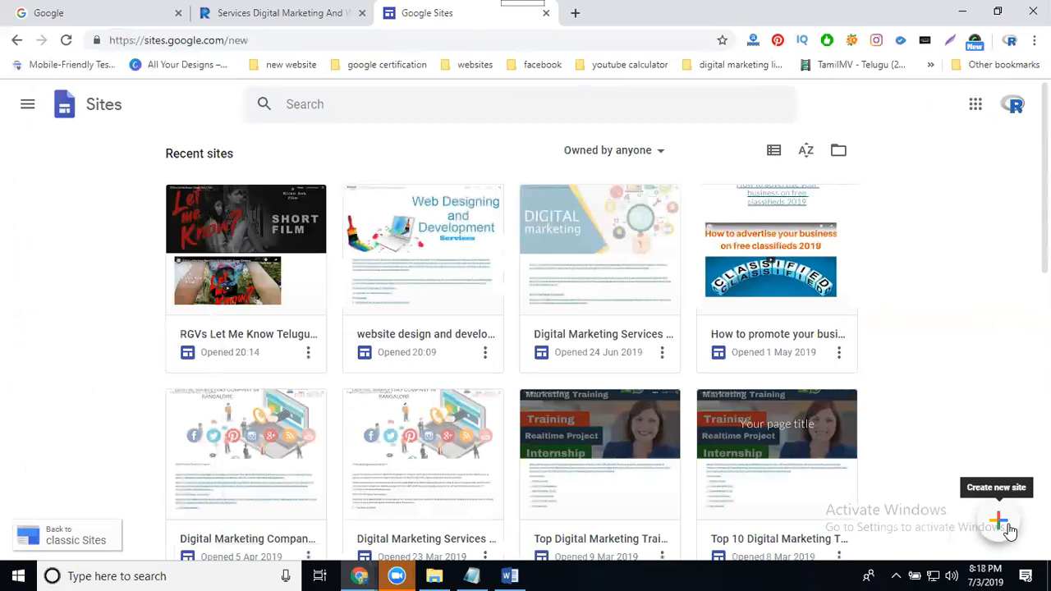
click(25, 105)
click(58, 204)
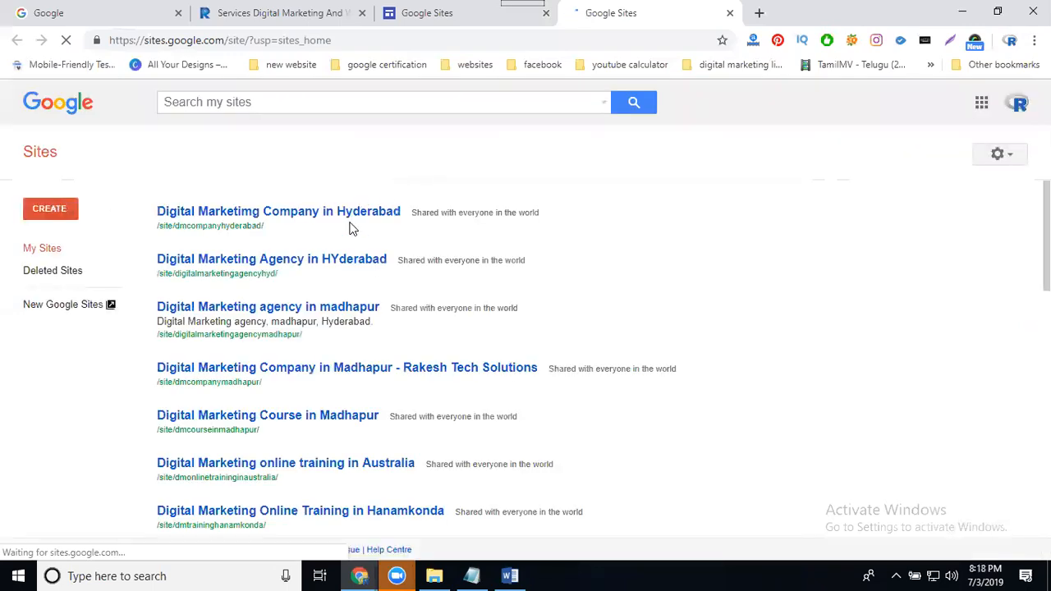
Start creating a new site in classic Sites
scroll(350, 244, down, 3)
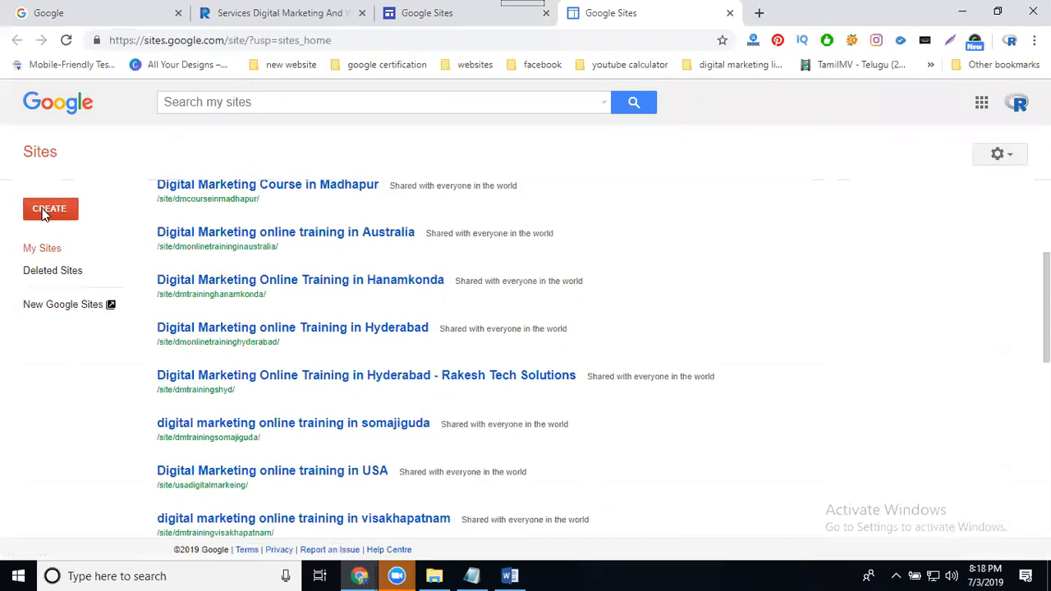
click(46, 213)
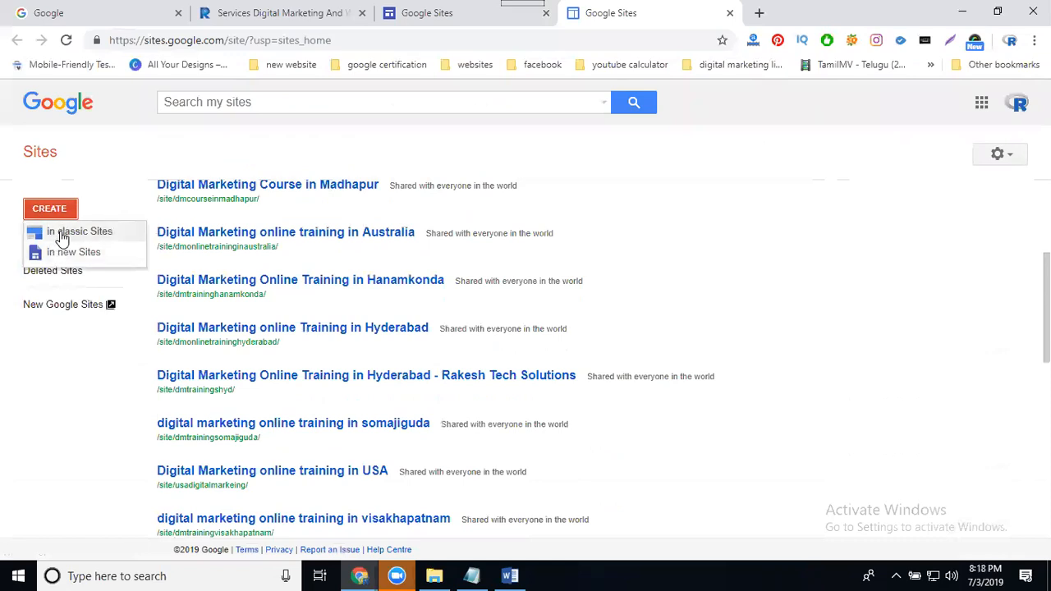
click(60, 232)
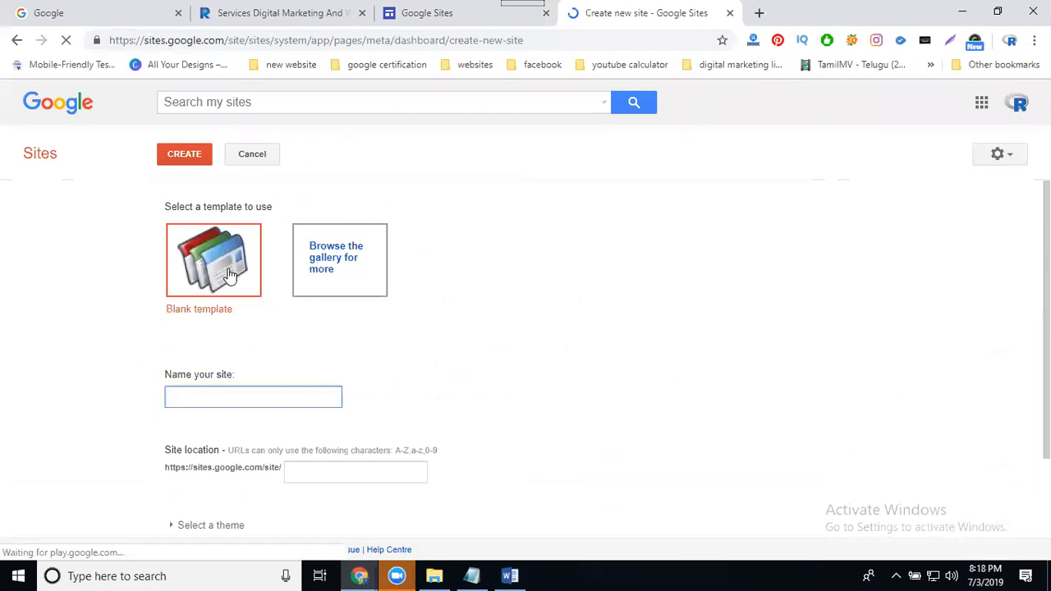
Look into the site template gallery, close it and choose the Blank template for the new site
click(327, 261)
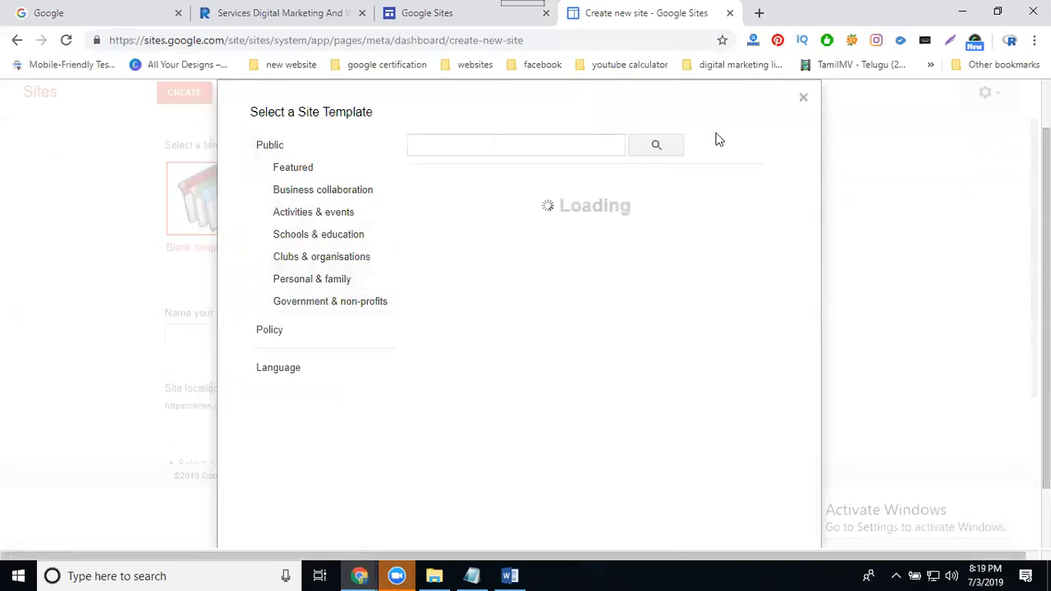
click(804, 97)
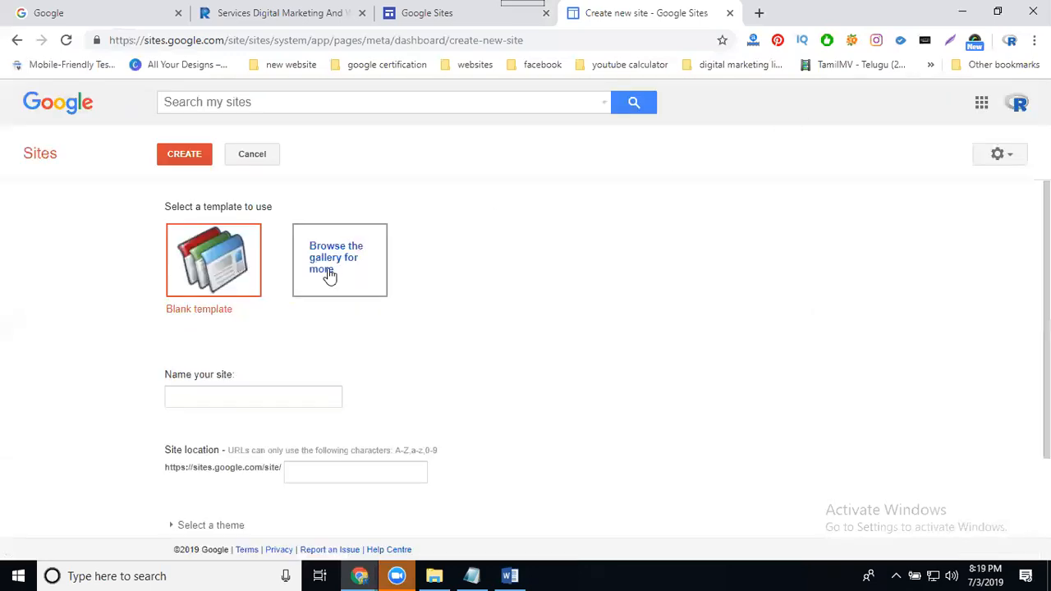
click(195, 272)
Name the new site "web Devlopment company in hyderabad"
scroll(201, 287, down, 2)
click(200, 301)
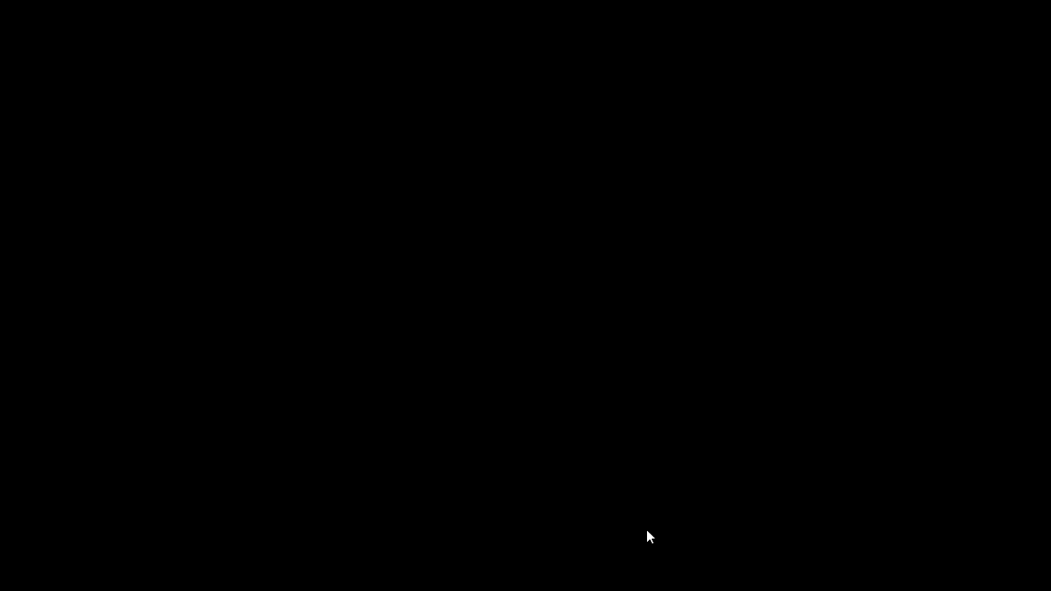
click(224, 289)
text(web )
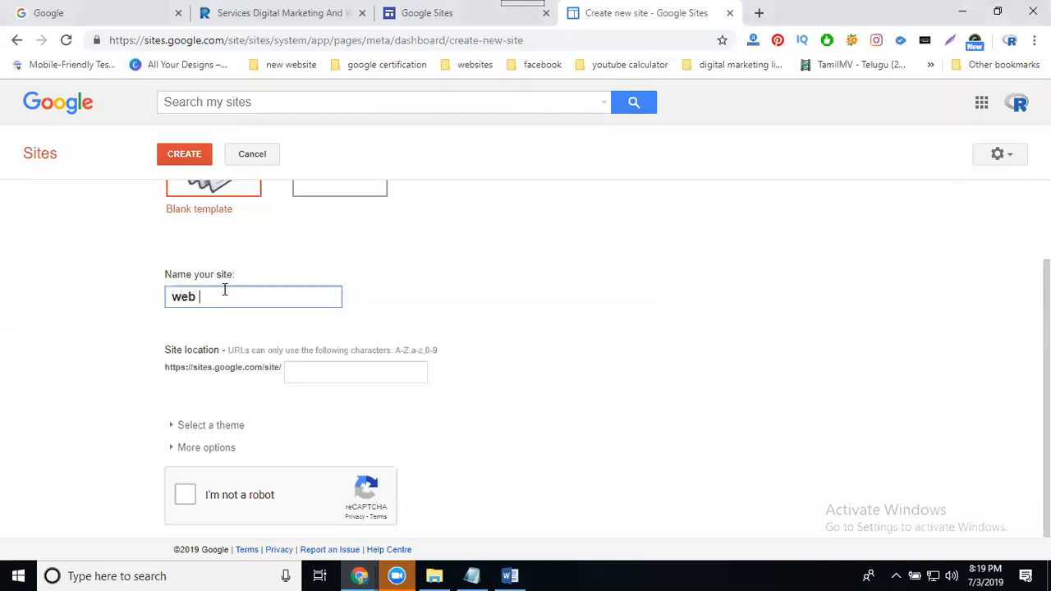
text(Development company )
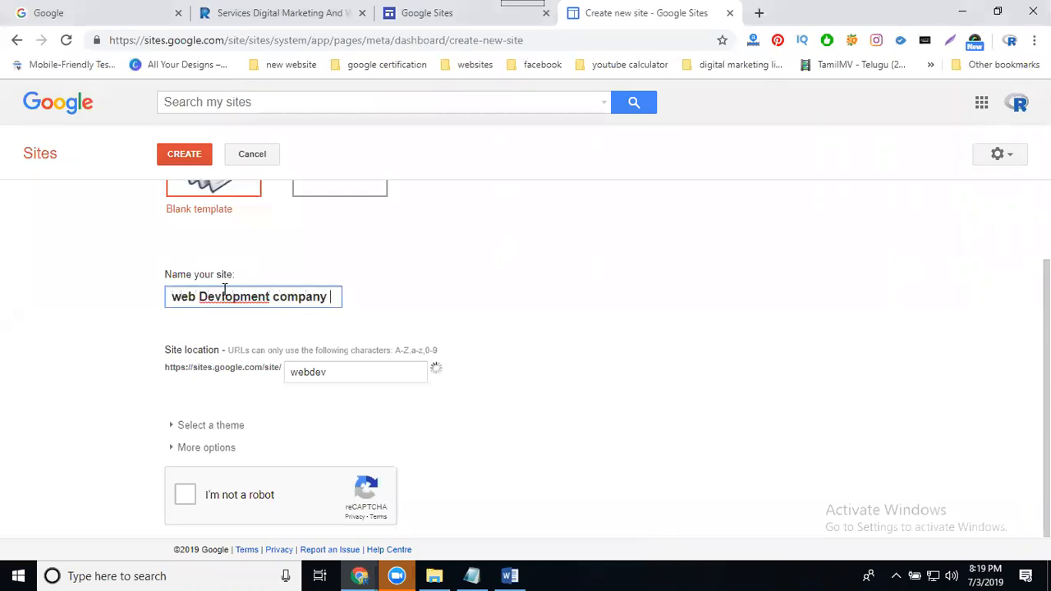
text(in hyderabad)
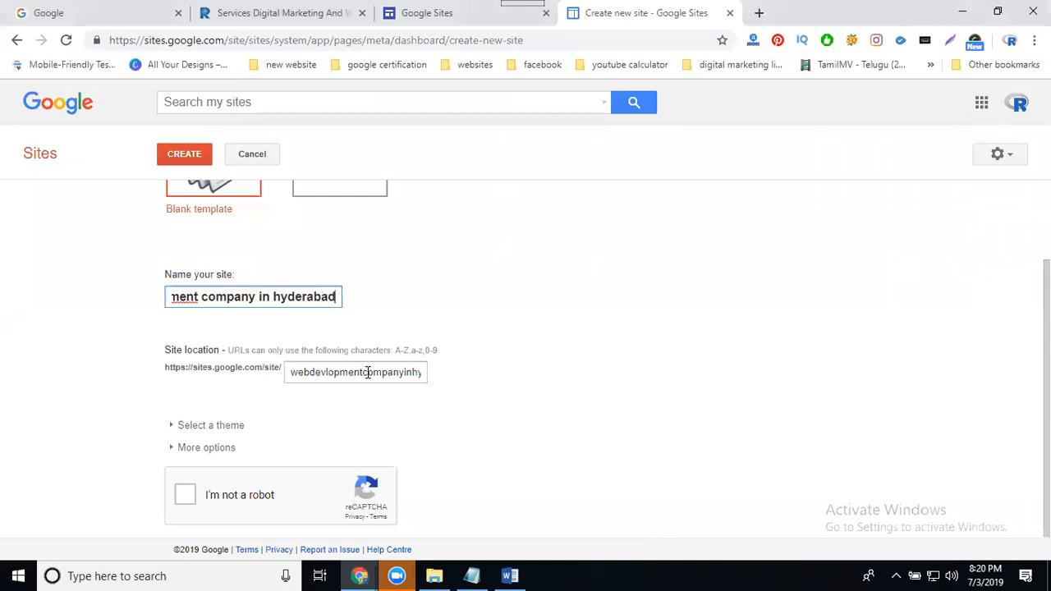
Shorten the site location to webdevlopmentcompanyhyd
click(413, 376)
key(BackSpace)
key(BackSpace)
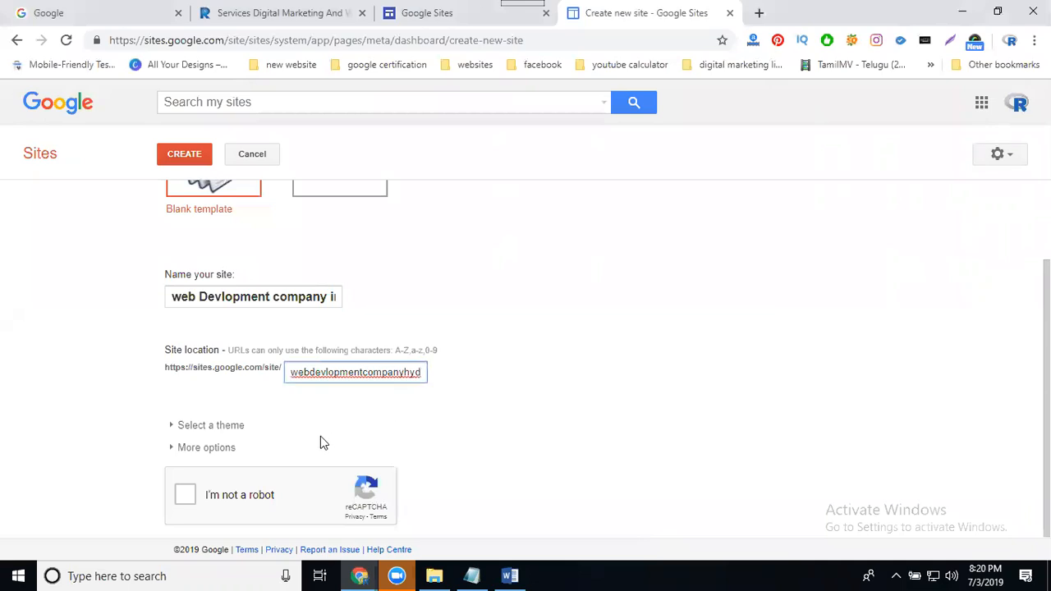
Try to separate the words of the site location with hyphens, as in web-devlopment-company-hyd
click(312, 374)
text(-)
click(367, 372)
text(-)
click(409, 372)
text(-)
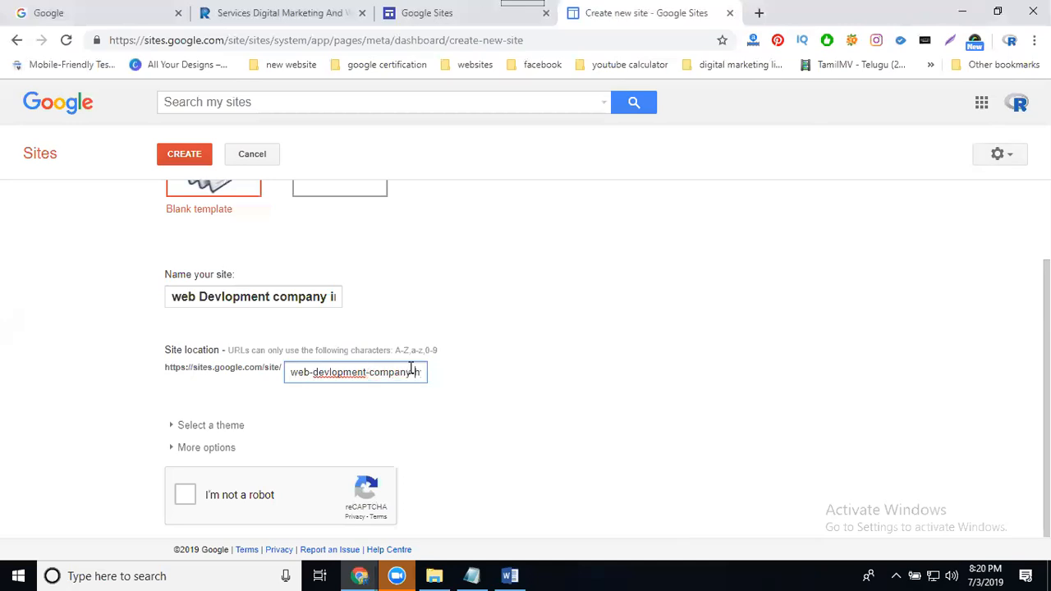
Complete the "I'm not a robot" check and create the site
click(186, 495)
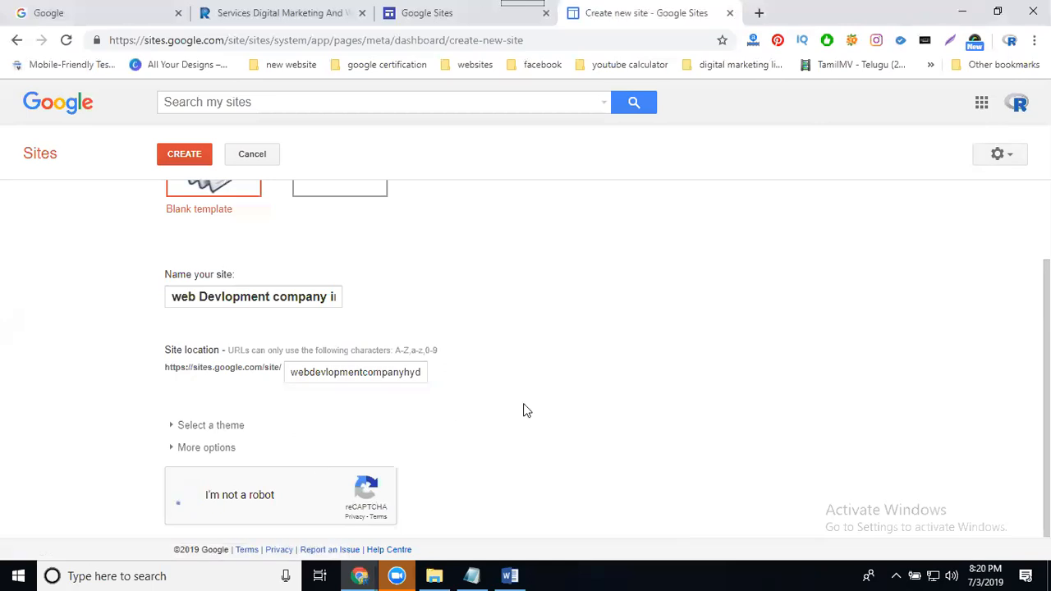
scroll(611, 375, up, 2)
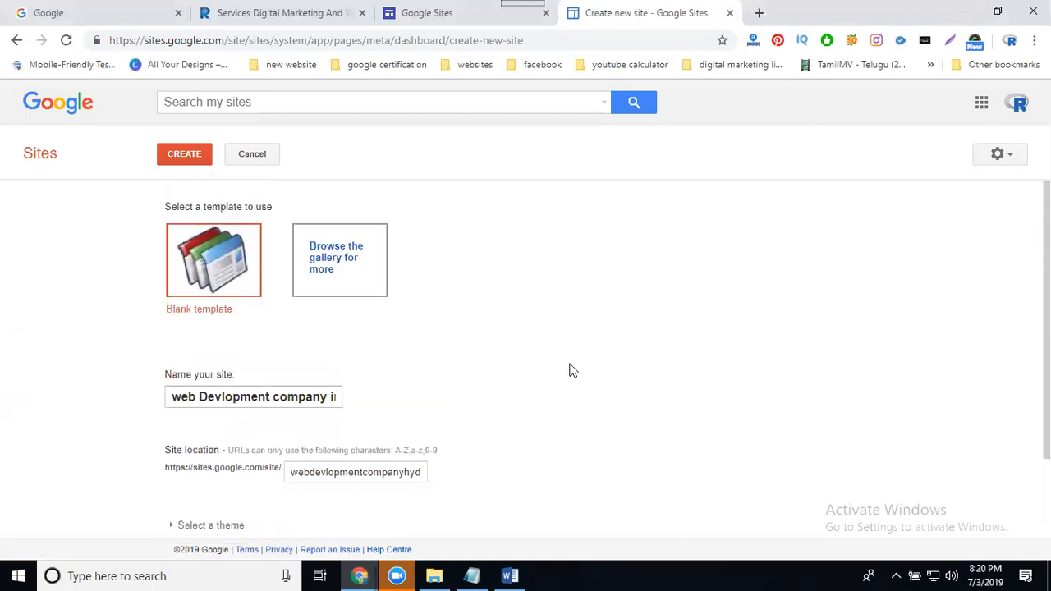
click(185, 154)
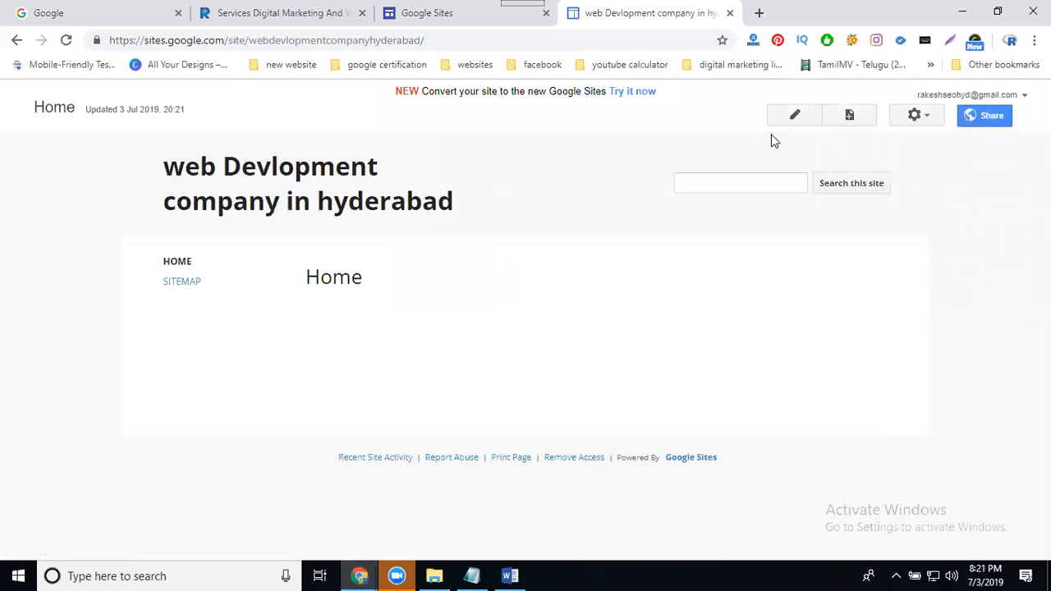
Edit the Home page and replace its title with the copied site name "web Devlopment company in hyderabad"
click(789, 124)
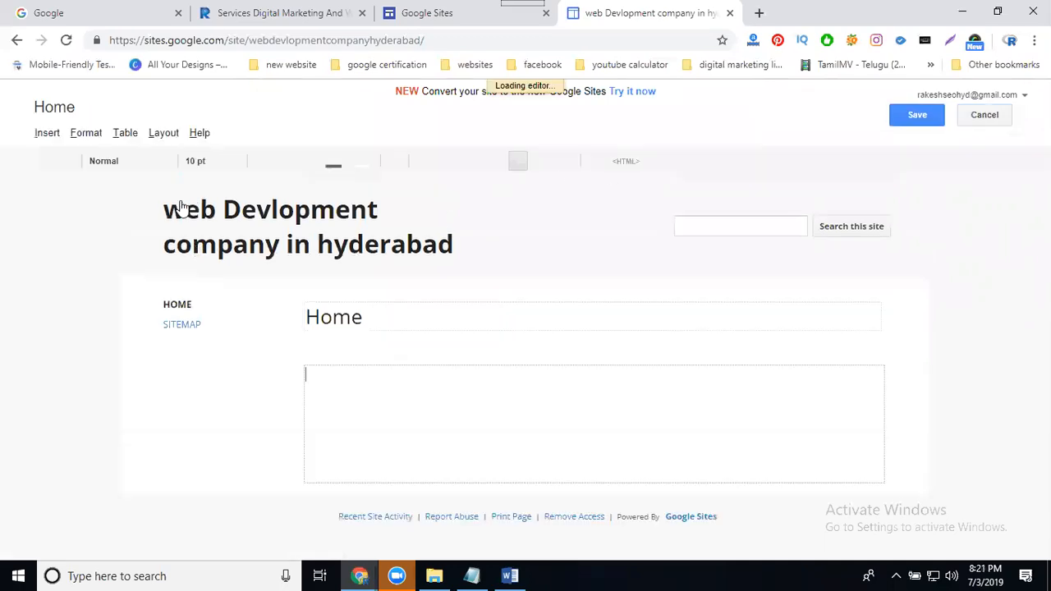
drag(161, 213, 481, 242)
key(ctrl+c)
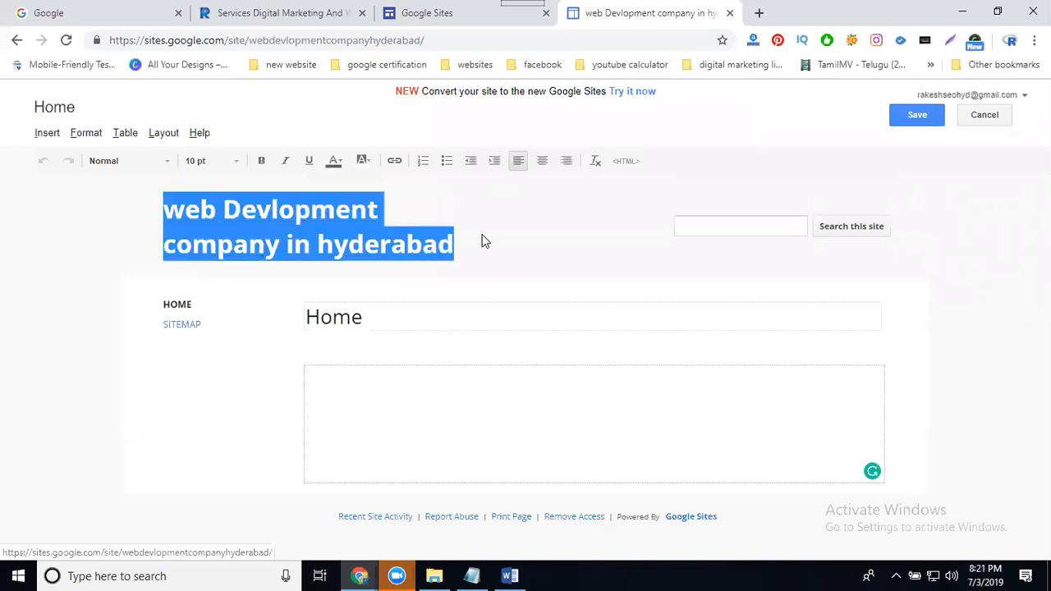
double_click(428, 317)
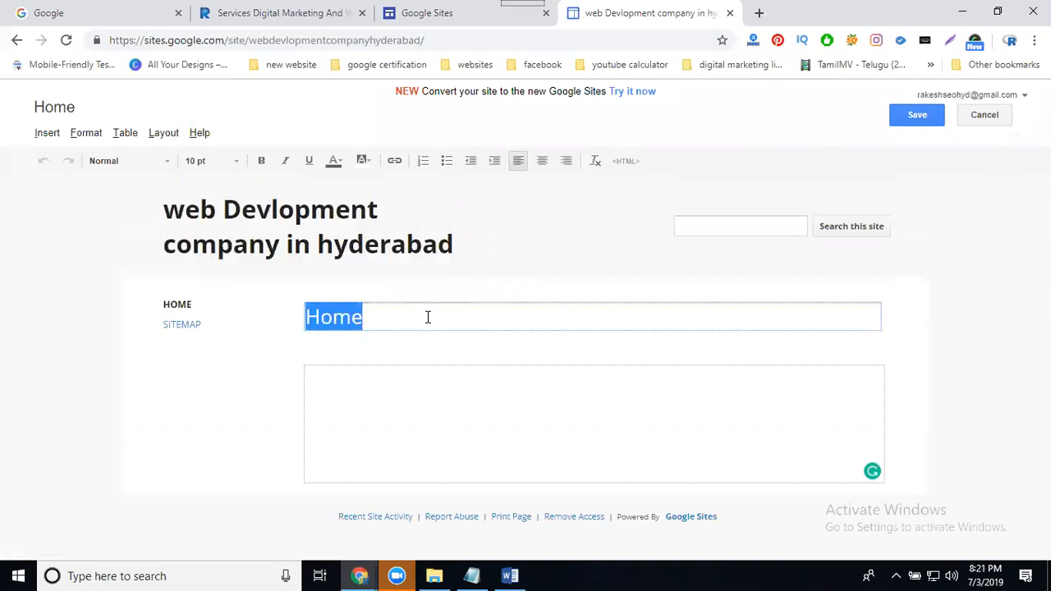
key(ctrl+v)
Switch to Word, copy the entire website design document and paste it into the page body in Google Sites
click(509, 575)
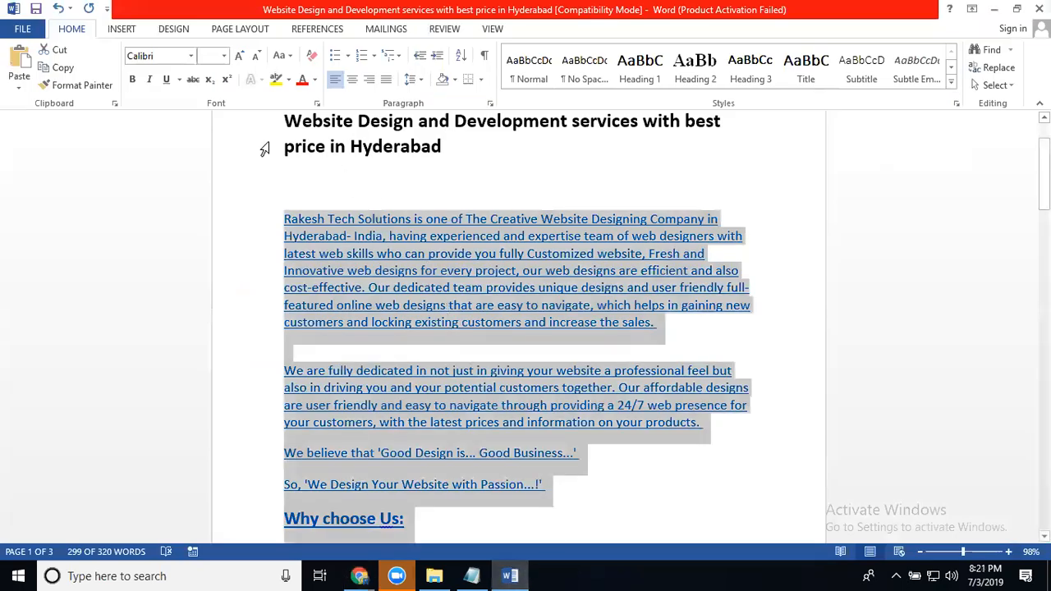
key(ctrl+a)
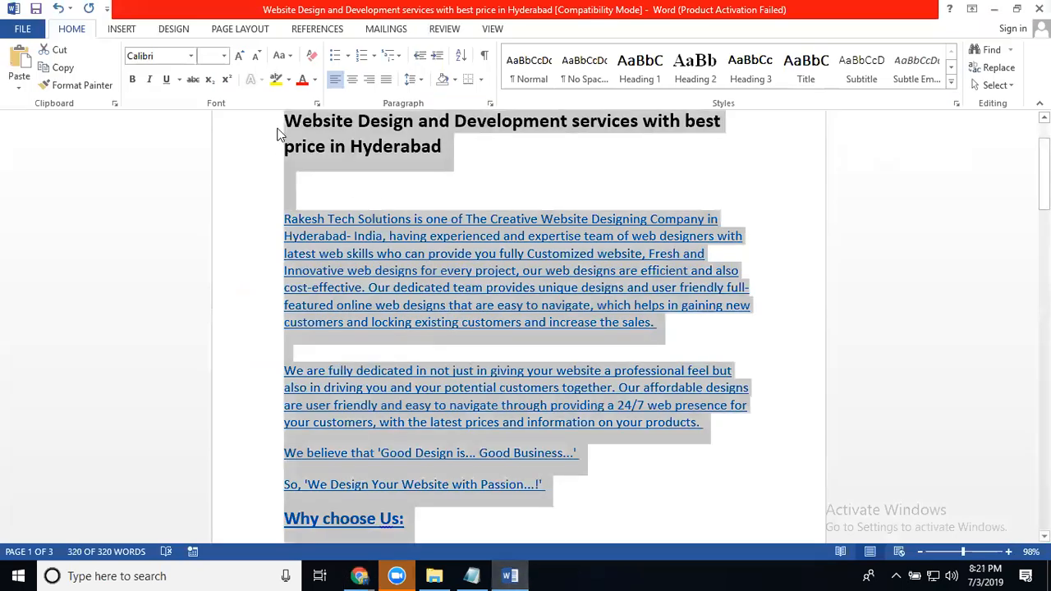
click(997, 10)
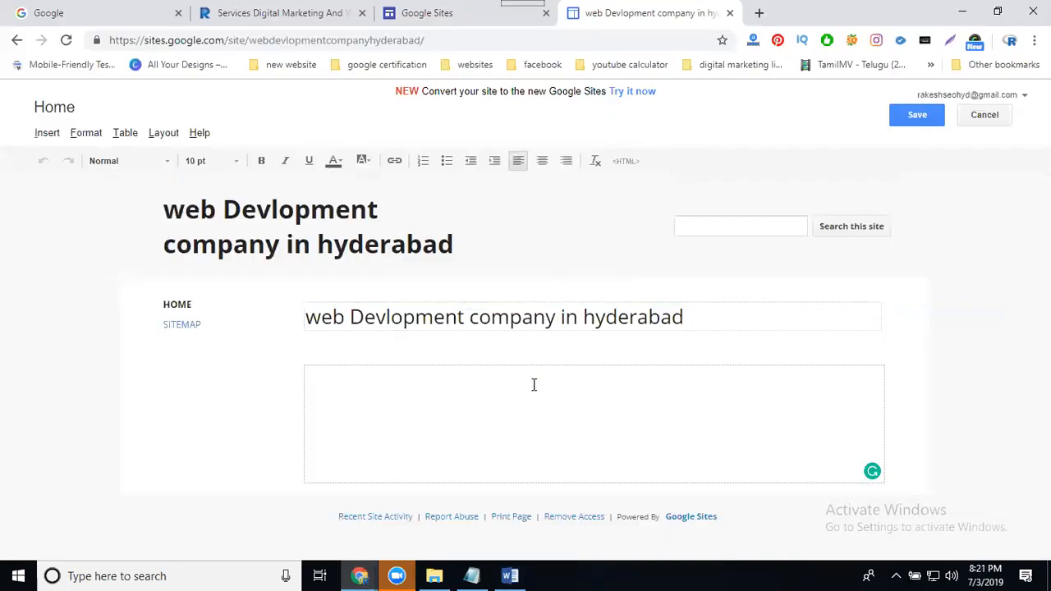
click(534, 385)
key(ctrl+v)
Add three line breaks after the southreelnews.com link at the end of the page body
scroll(548, 384, down, 2)
click(809, 485)
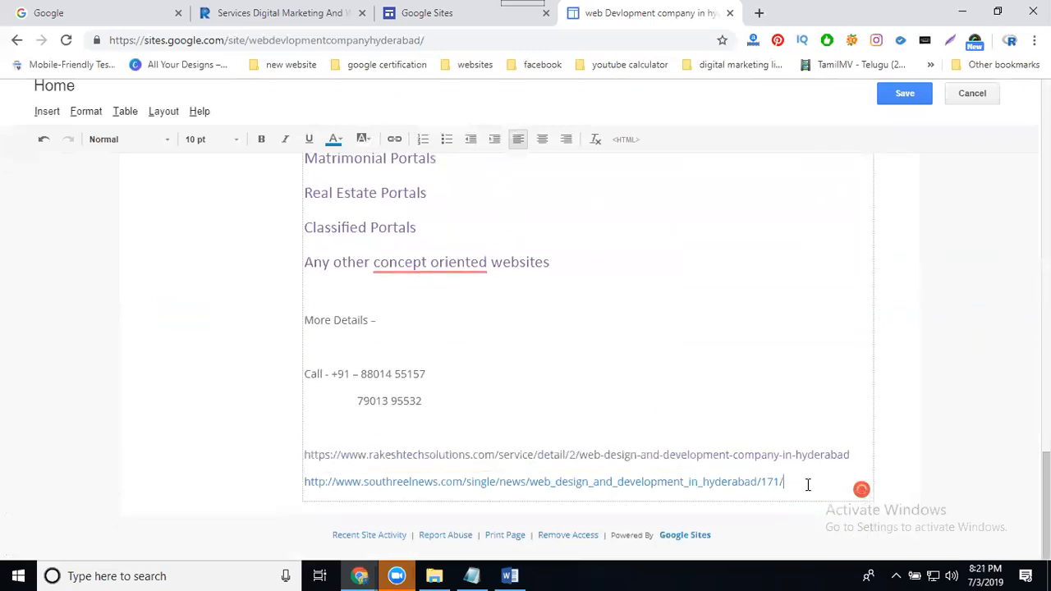
key(Return)
key(Return)
key(Return)
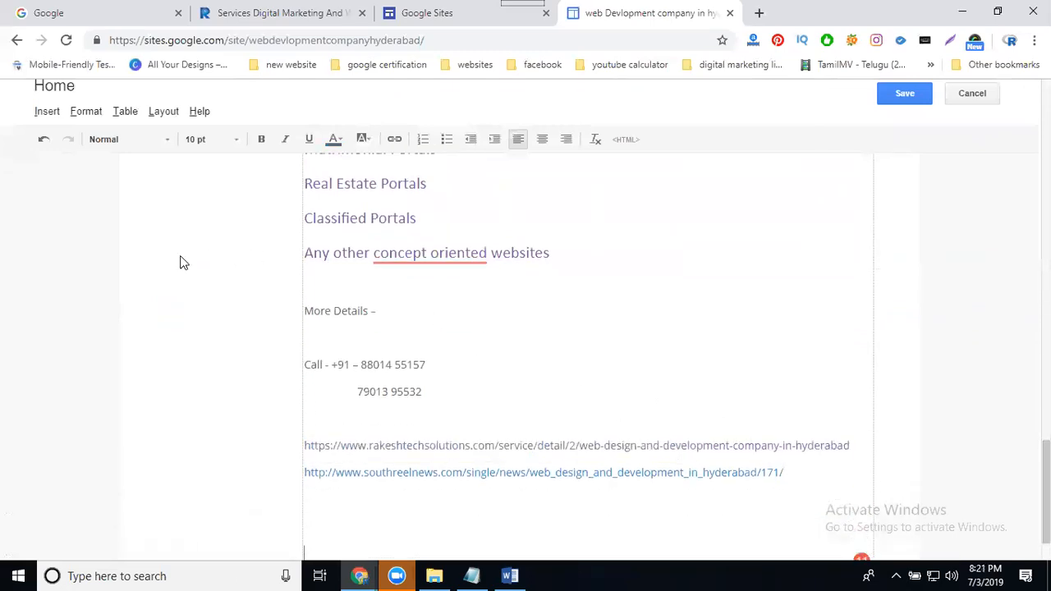
Start inserting an image on the empty line below the "Website Design and Development services" heading
scroll(160, 277, up, 10)
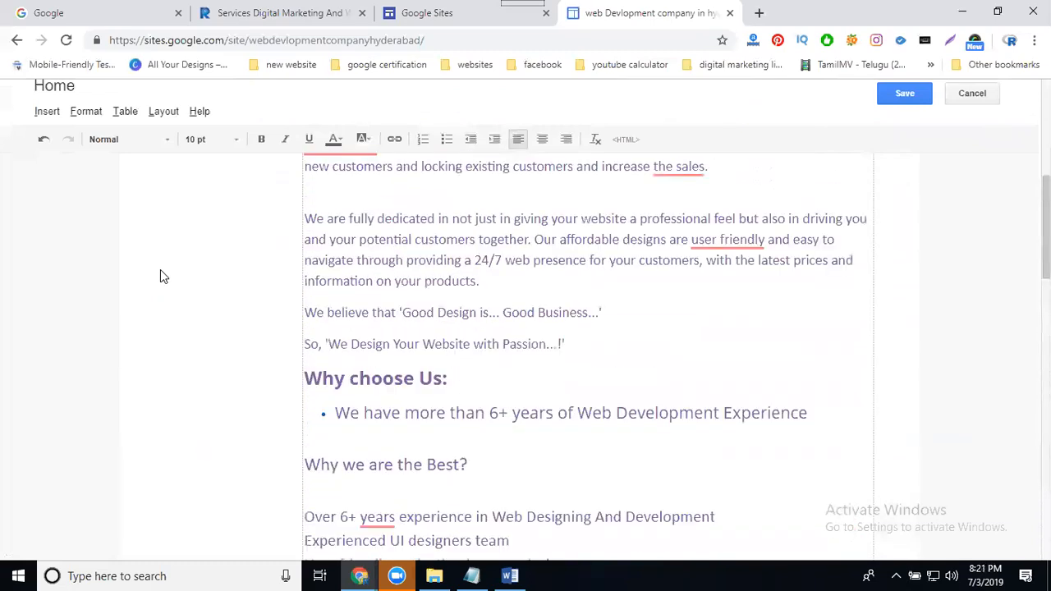
scroll(160, 277, up, 5)
click(52, 136)
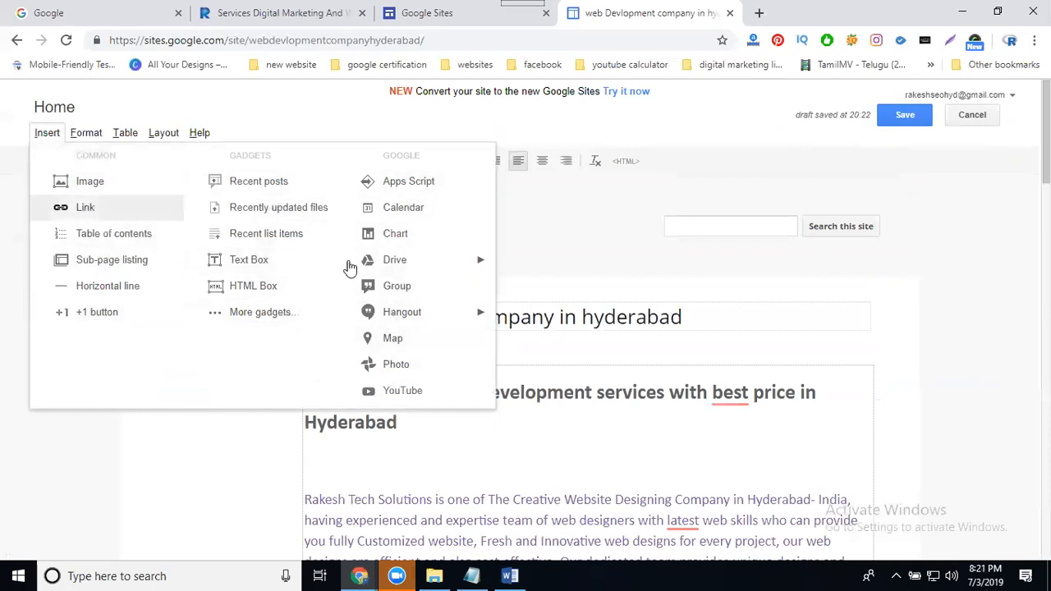
click(480, 458)
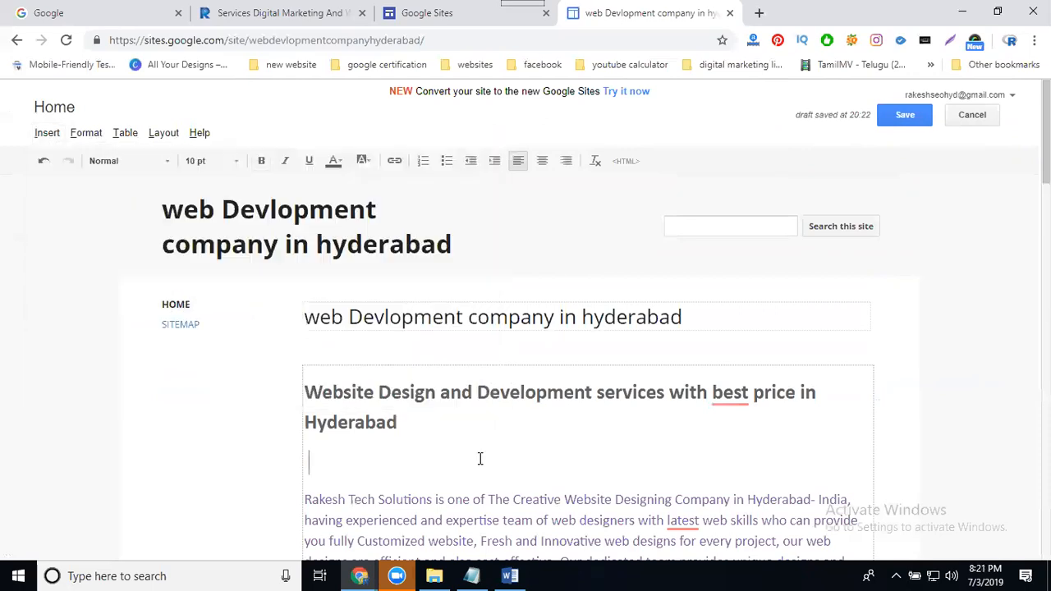
click(51, 137)
click(77, 187)
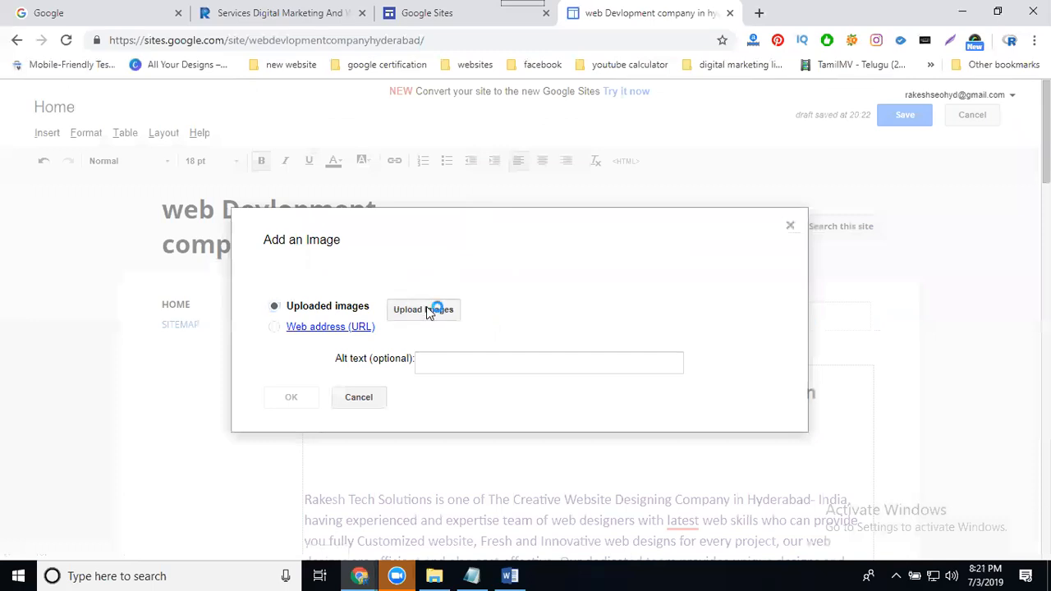
Upload the "website design and development services in ko..." image from rts project 2019 > rts services 2019 > rts video images > web design
click(426, 310)
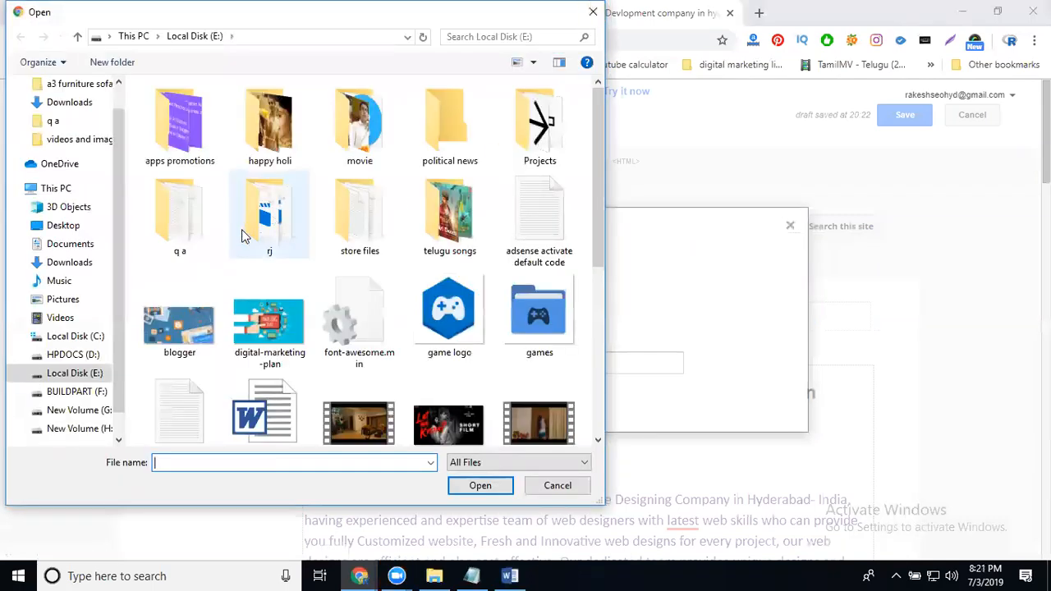
double_click(542, 136)
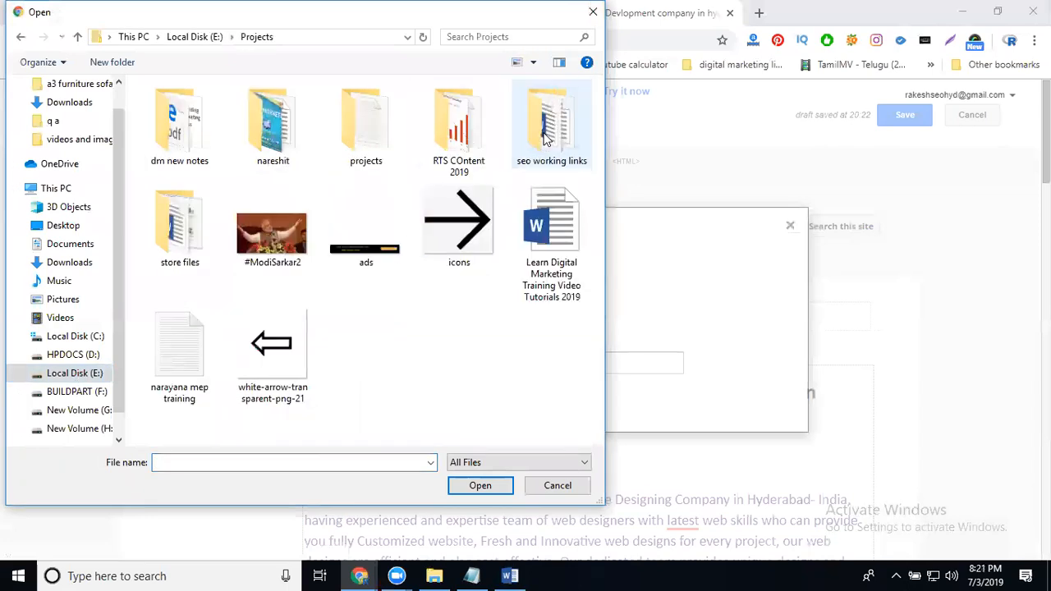
click(475, 140)
double_click(475, 139)
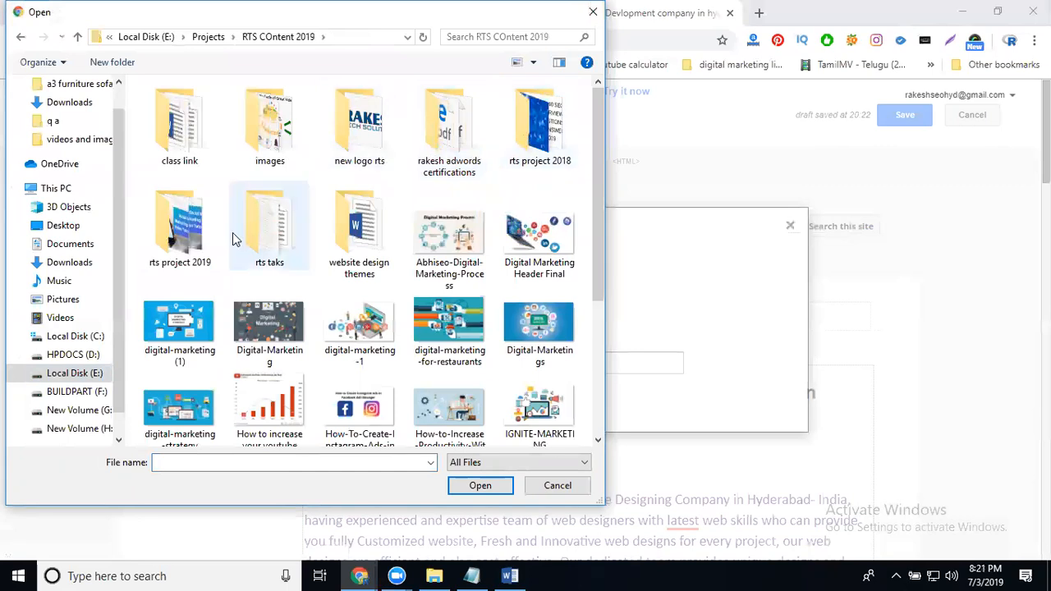
click(191, 240)
double_click(191, 239)
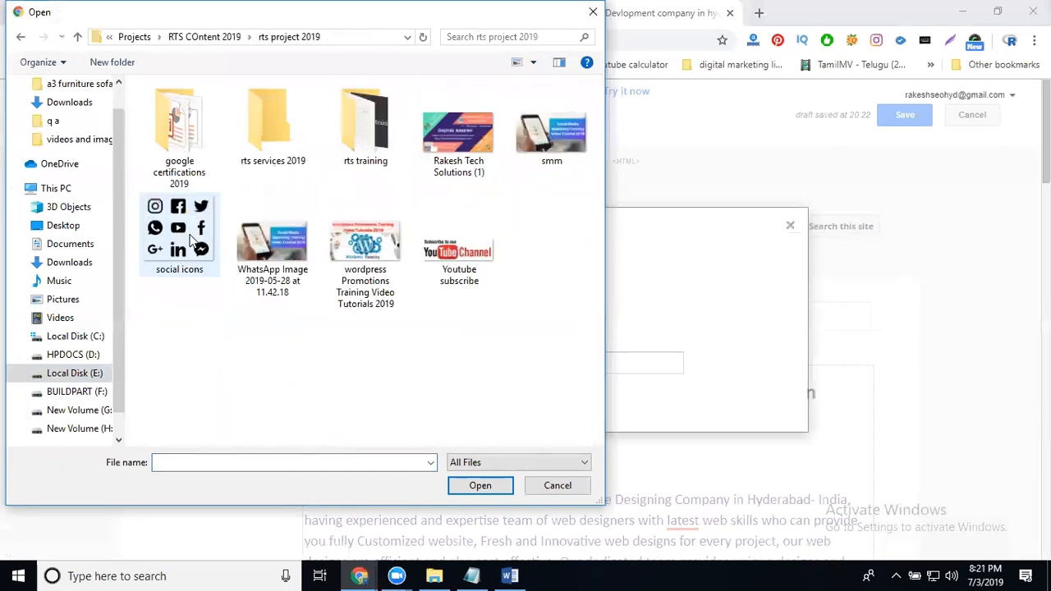
double_click(268, 160)
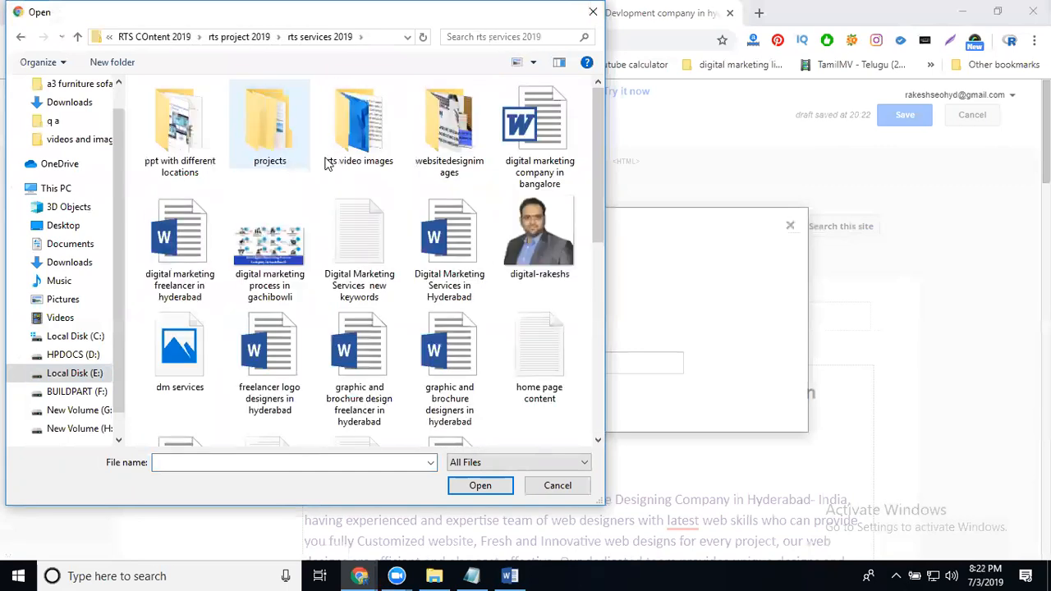
double_click(375, 147)
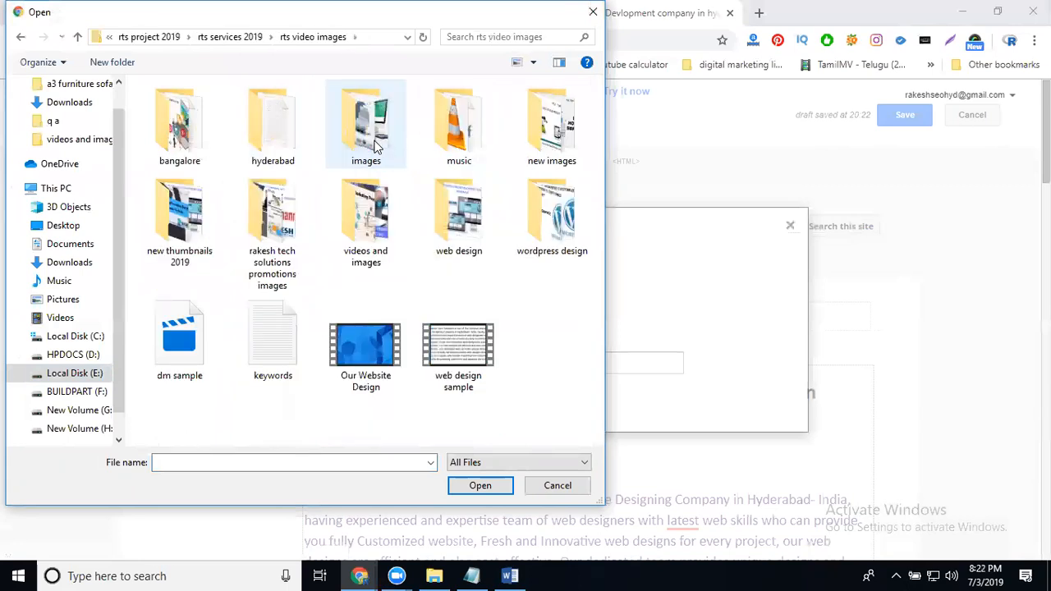
double_click(443, 237)
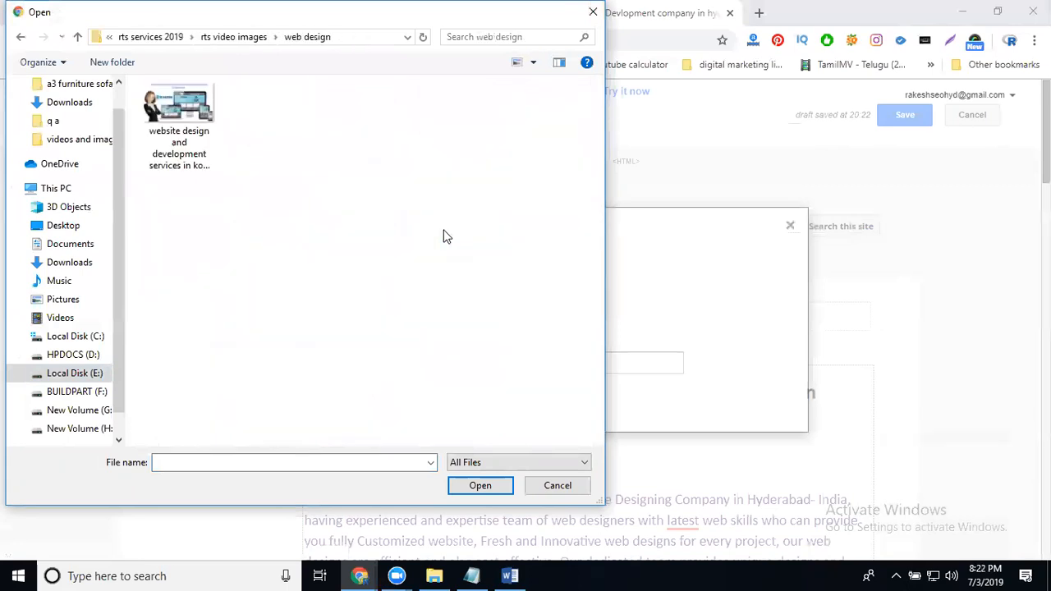
double_click(195, 141)
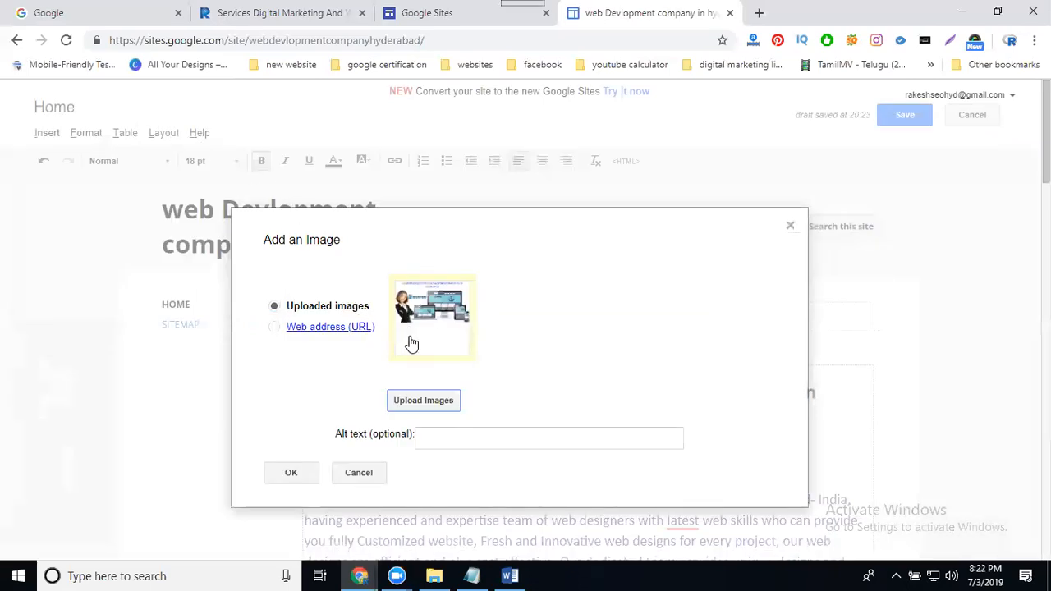
Upload "Web Design and Development companies in Hyderabad" from the new images folder and insert it into the page
click(423, 401)
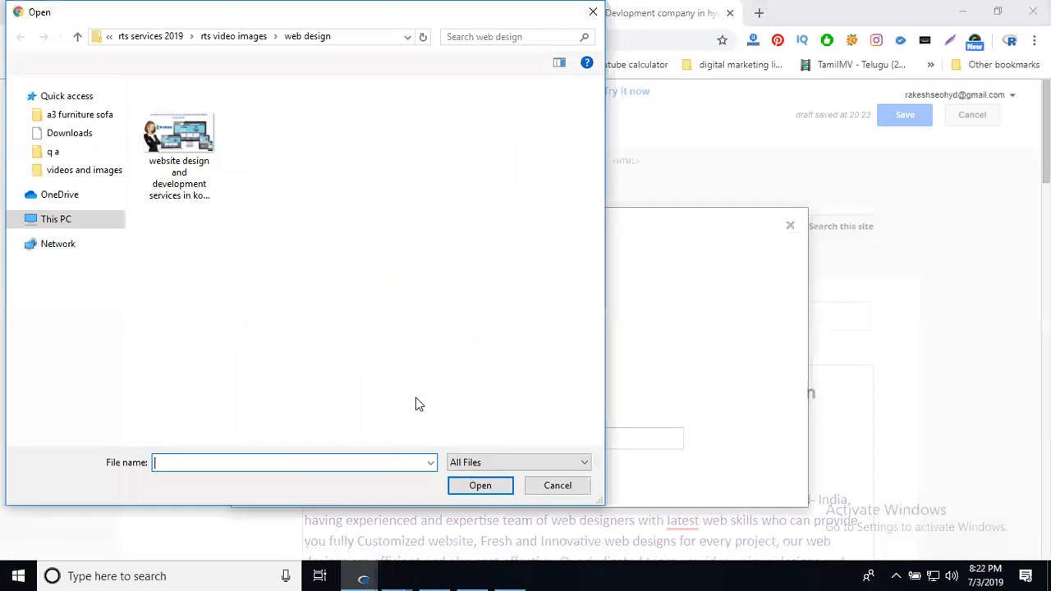
click(236, 37)
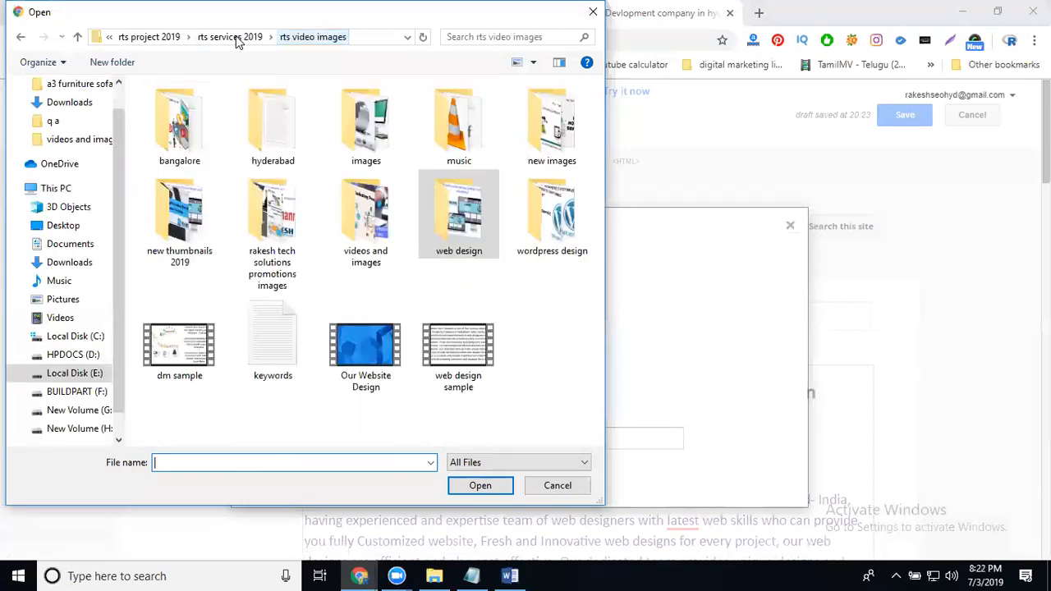
click(535, 137)
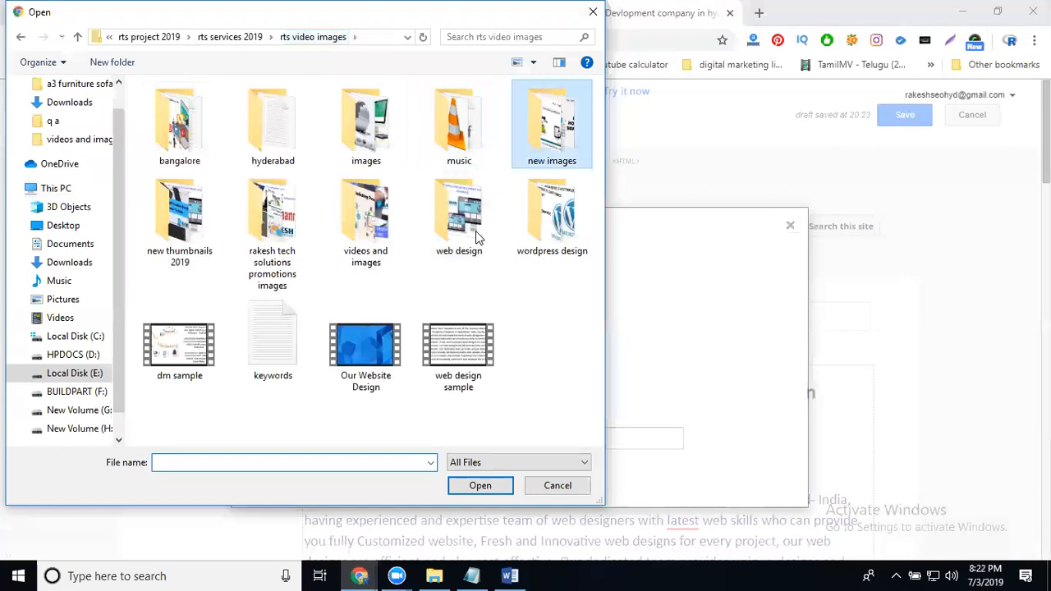
key(Return)
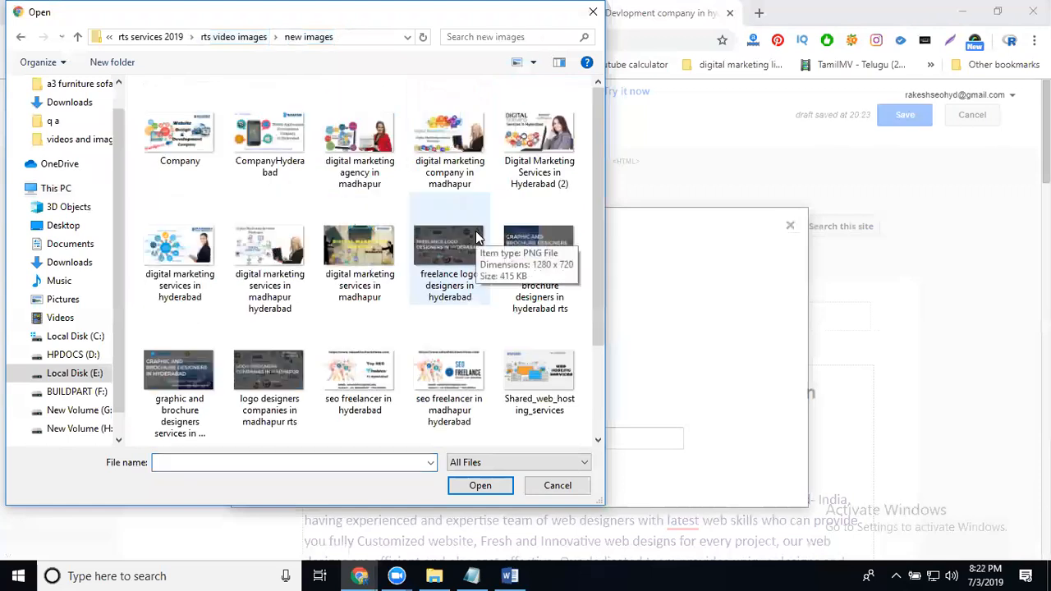
scroll(475, 231, down, 2)
click(193, 367)
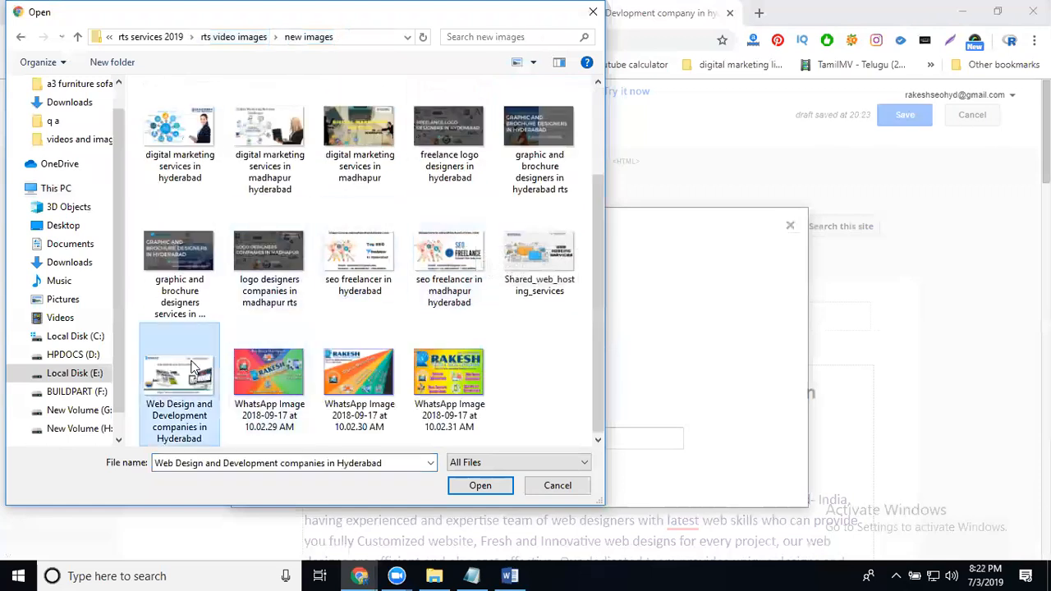
key(Return)
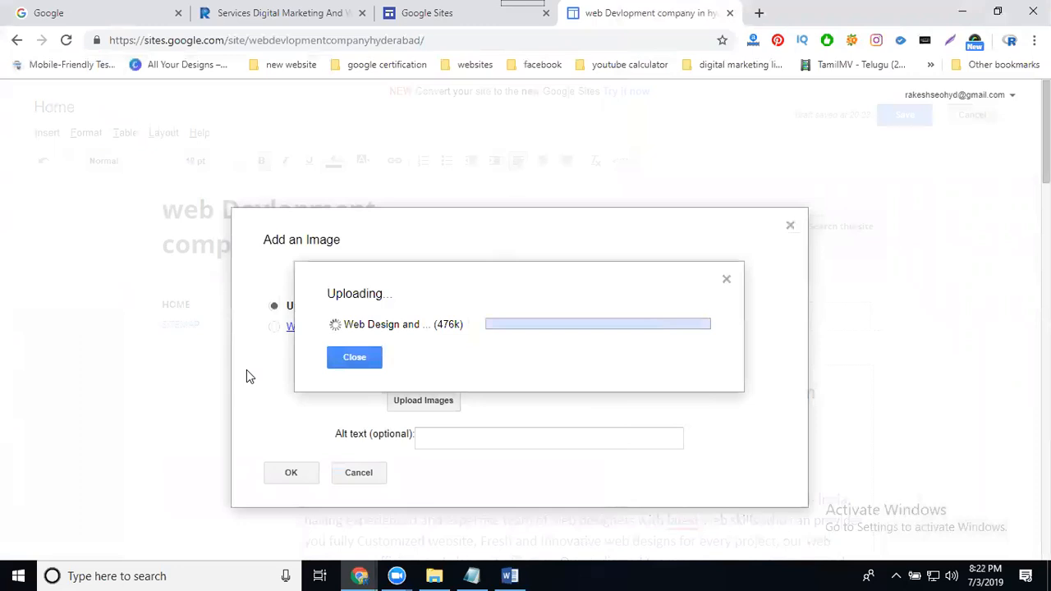
click(291, 474)
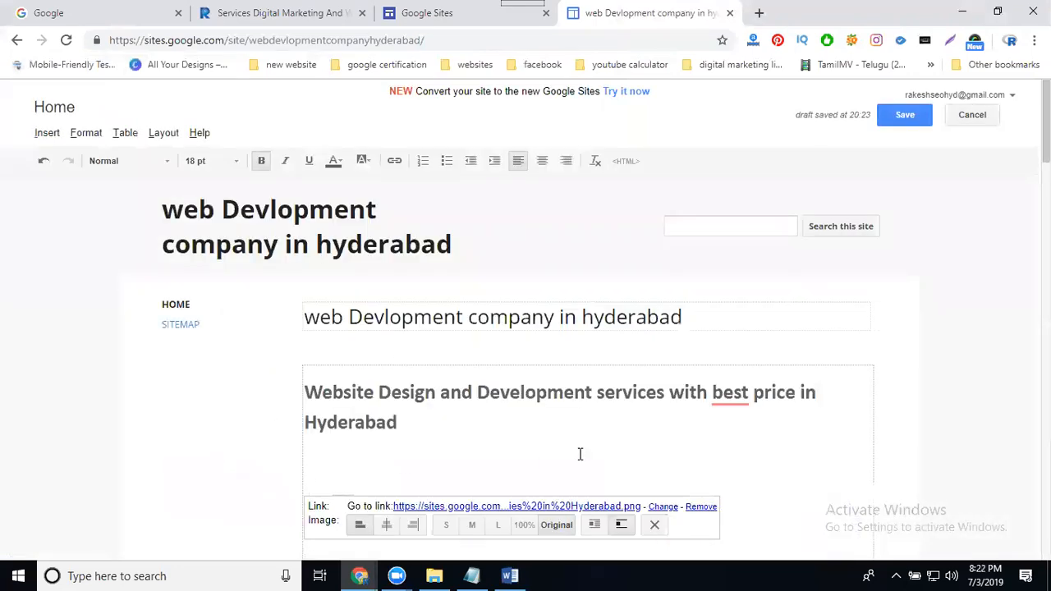
Resize the inserted image to size L and centre it on the page
scroll(780, 416, down, 3)
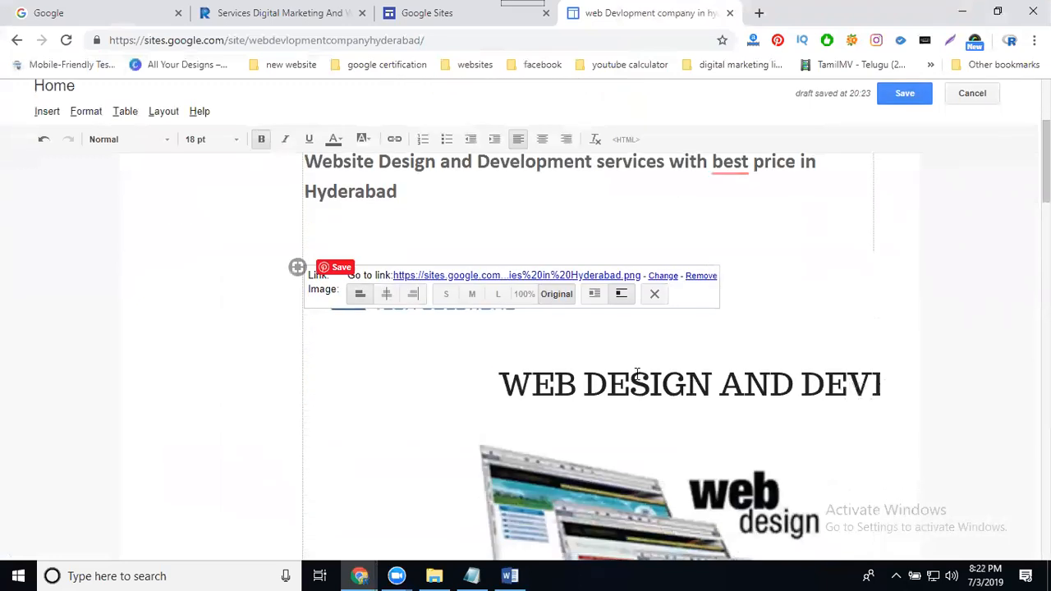
click(471, 294)
click(497, 433)
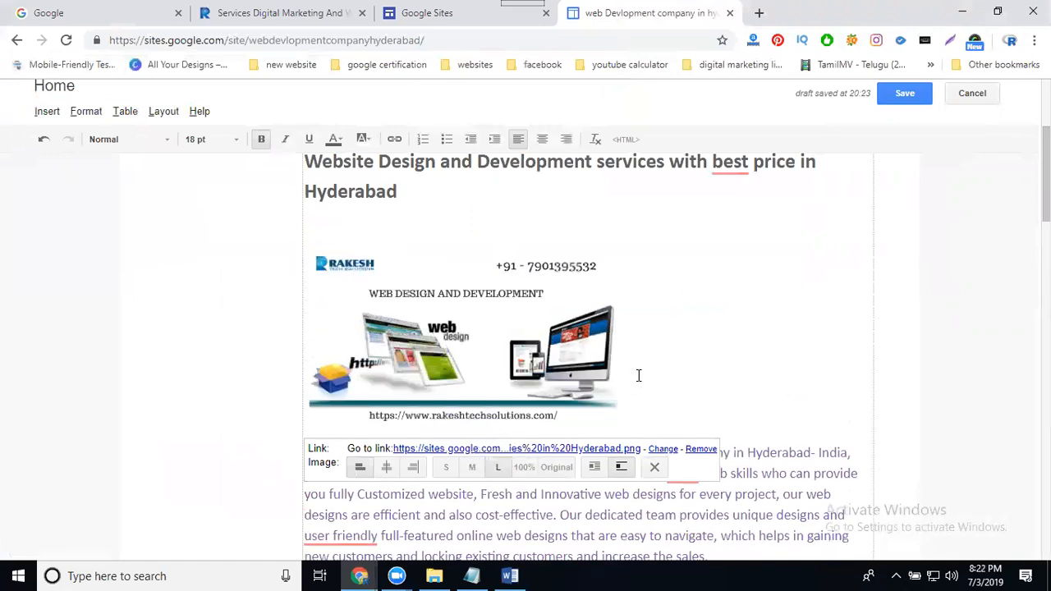
click(386, 467)
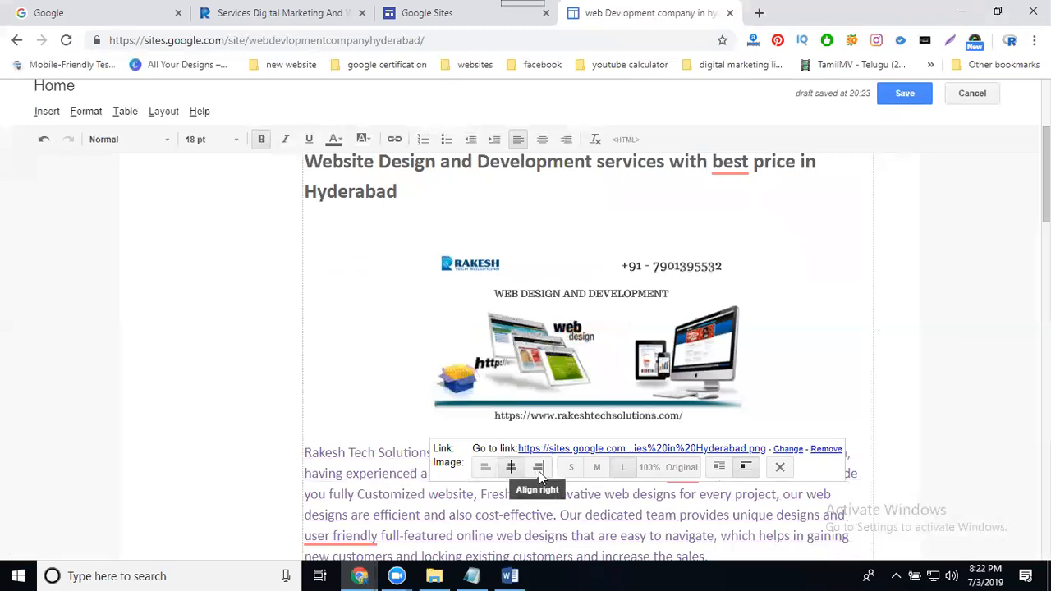
click(837, 350)
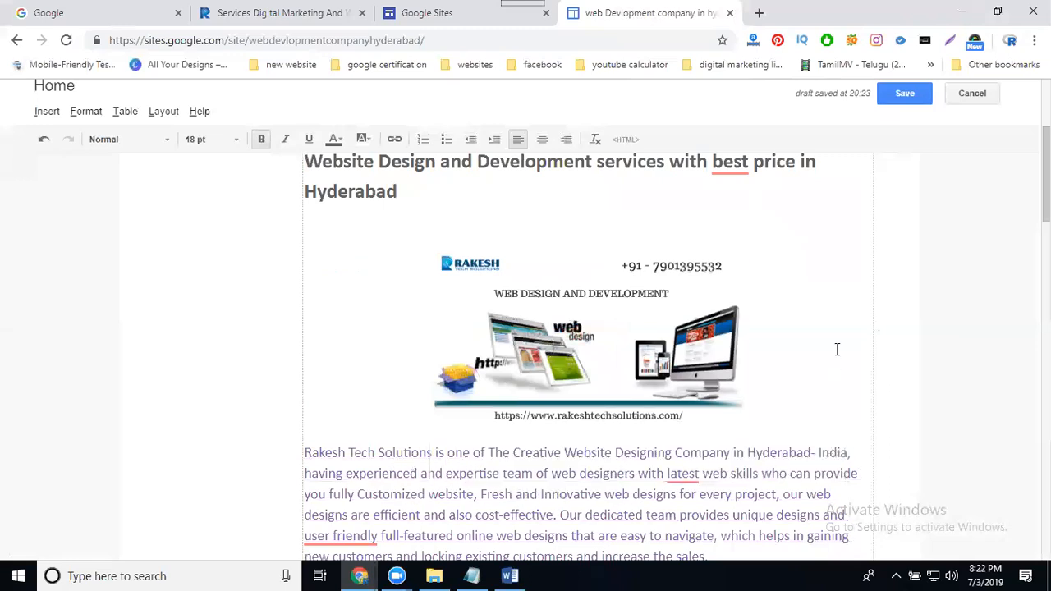
click(615, 317)
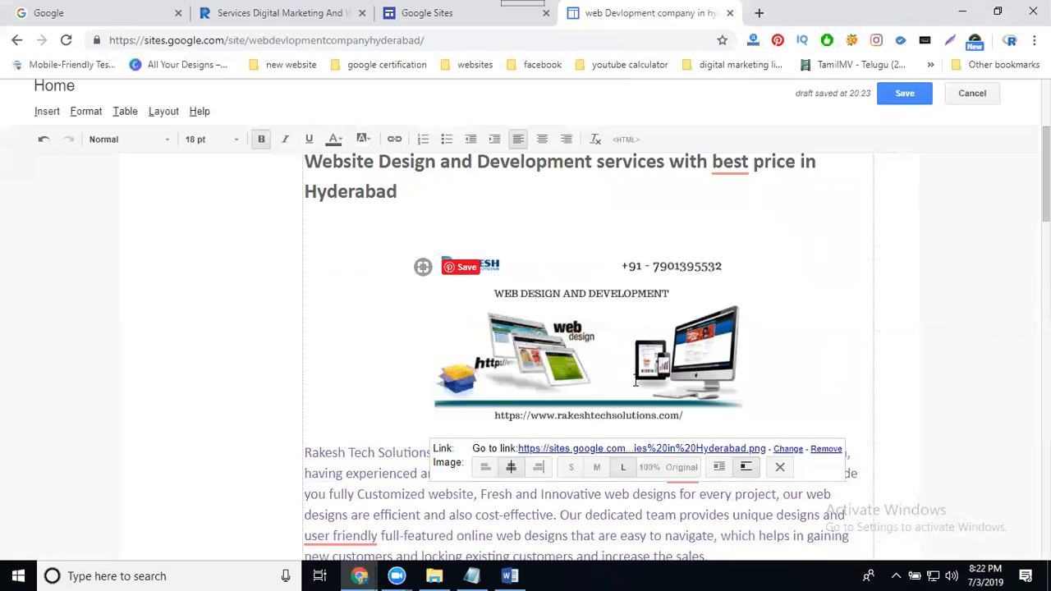
click(789, 449)
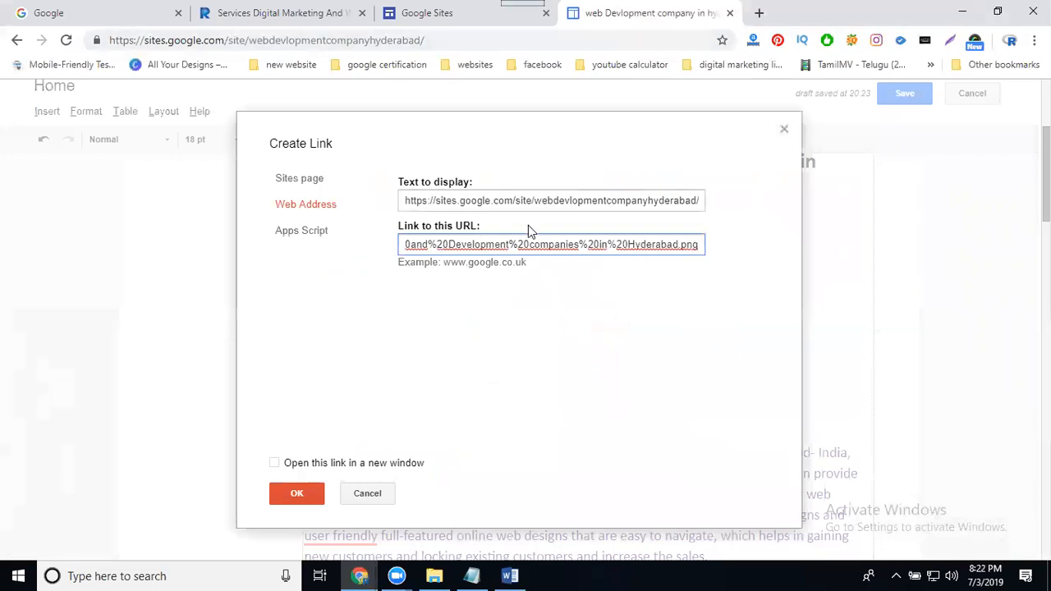
click(366, 496)
Place the text cursor in the empty space below the southreelnews.com link at the end of the page body
scroll(545, 336, down, 8)
scroll(544, 334, down, 15)
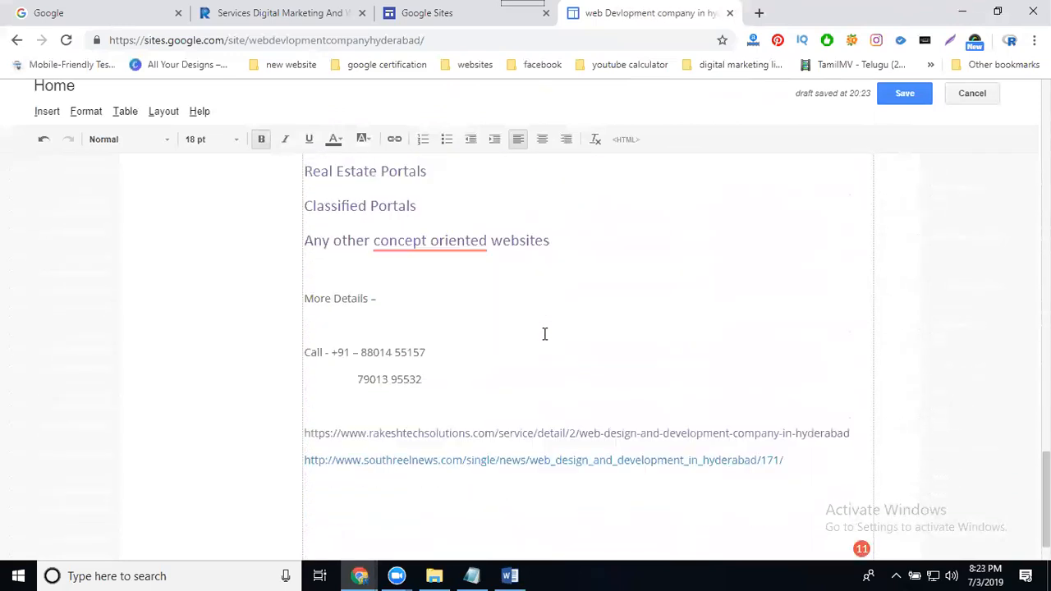
scroll(544, 334, down, 2)
click(460, 449)
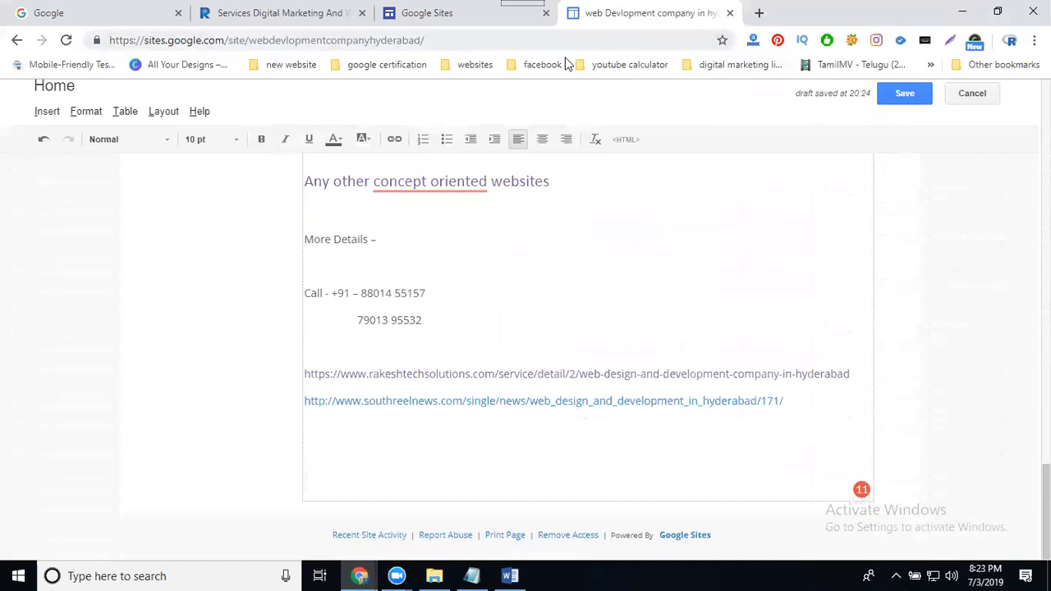
Copy the page title "web Devlopment company in hyderabad" and search YouTube for it in a new tab
scroll(417, 260, up, 20)
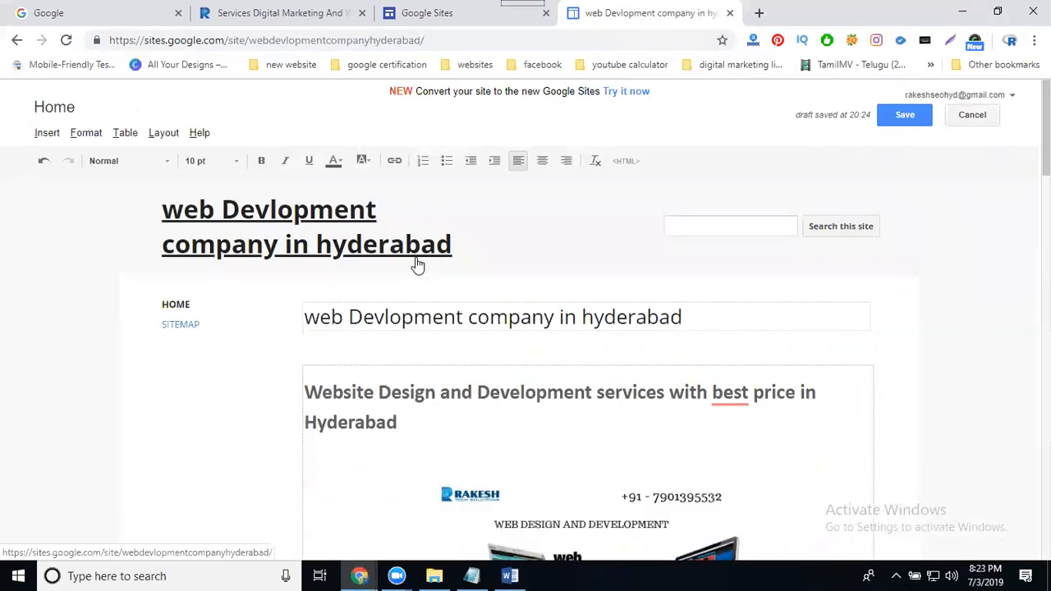
triple_click(528, 317)
key(ctrl+c)
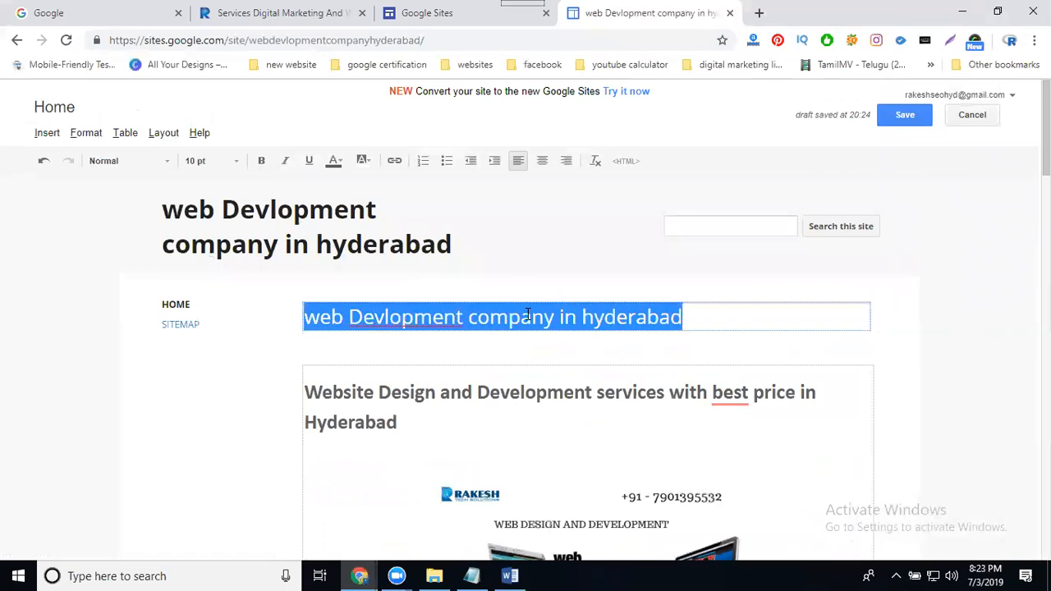
click(761, 12)
text(you)
key(Return)
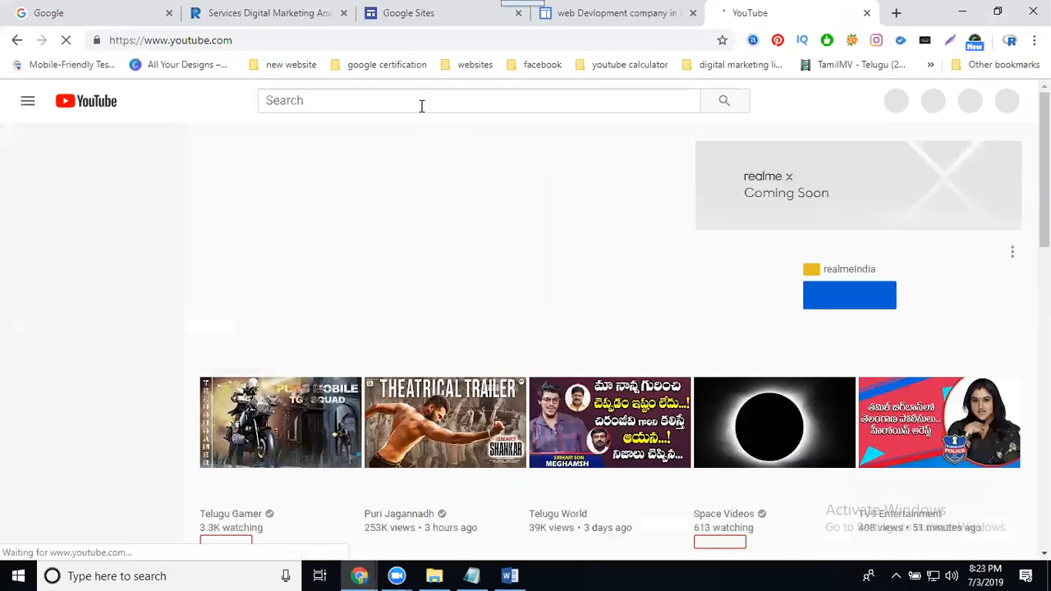
click(422, 107)
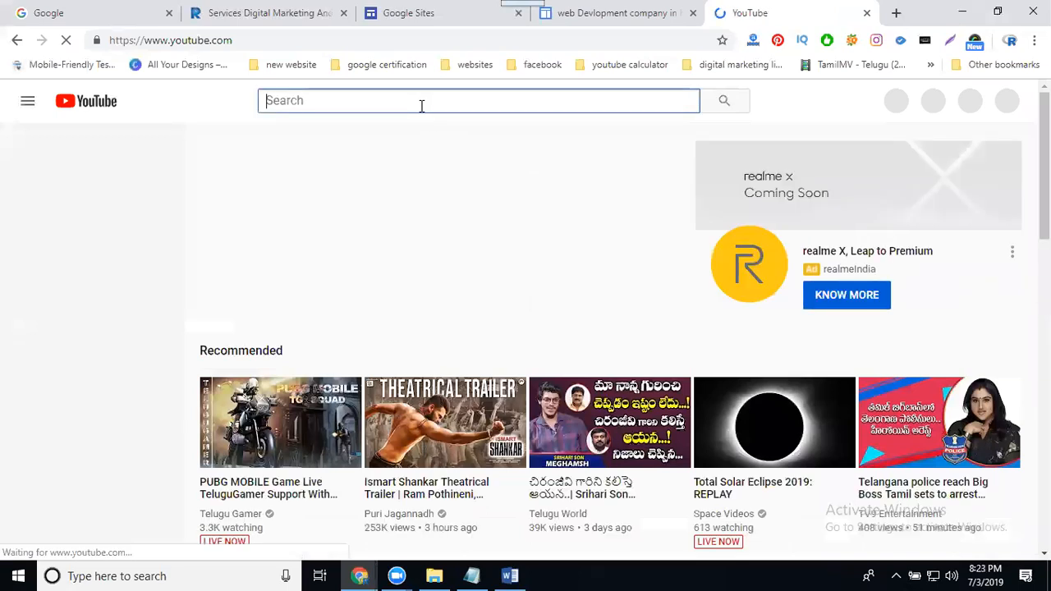
key(ctrl+v)
key(Return)
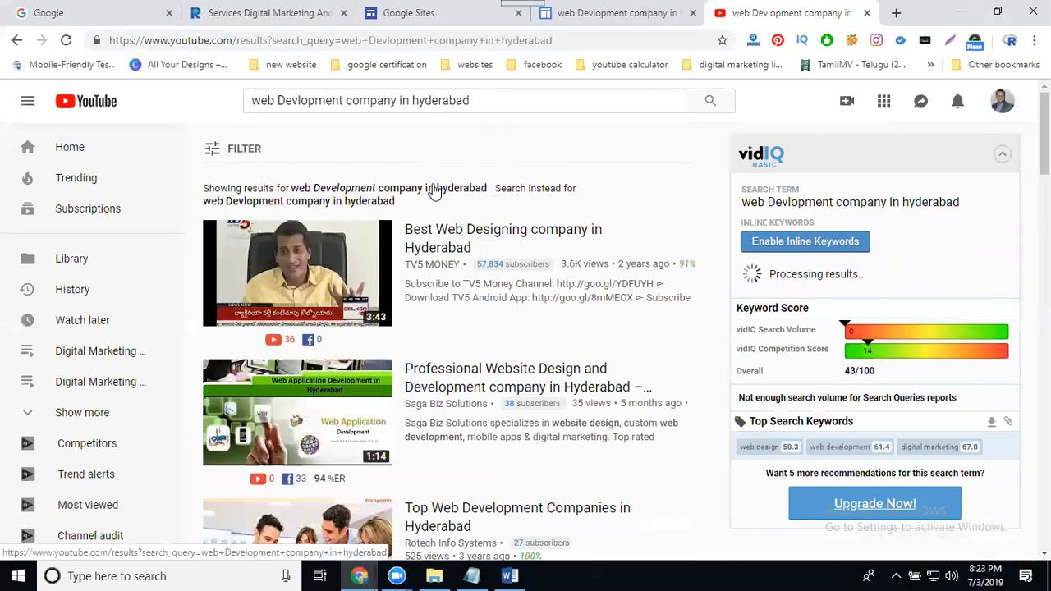
Run YouTube's suggested corrected search, copy "web Development company in hyderabad" and replace the Google Sites page title with it
click(435, 189)
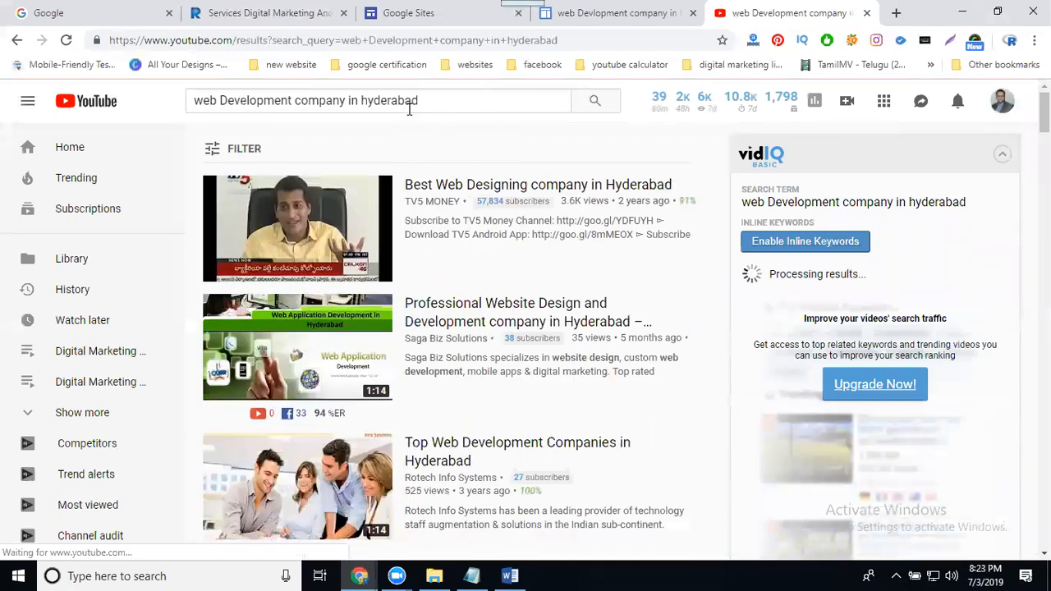
triple_click(412, 109)
key(ctrl+c)
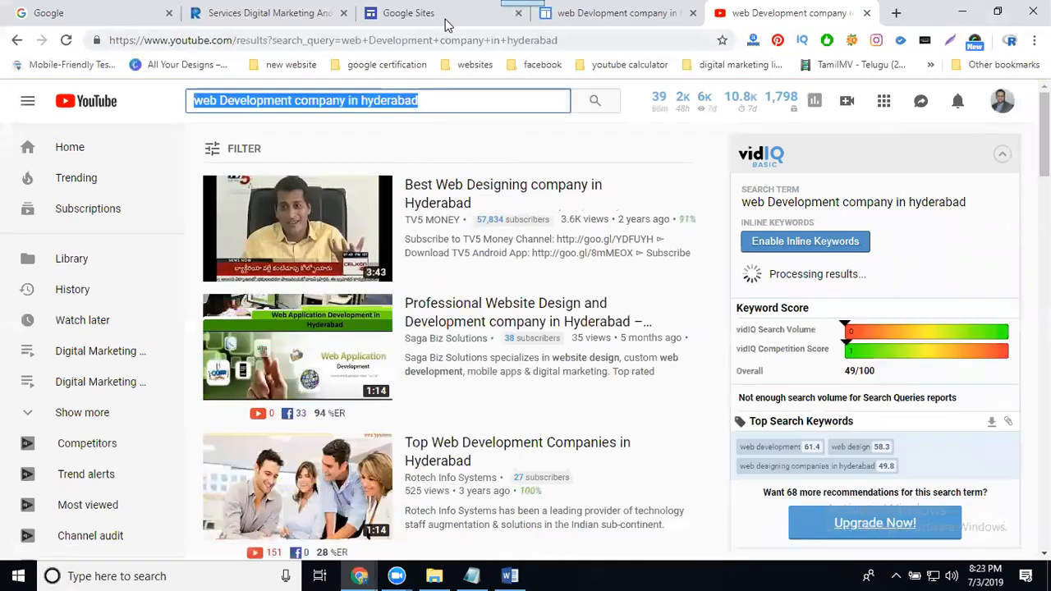
click(441, 14)
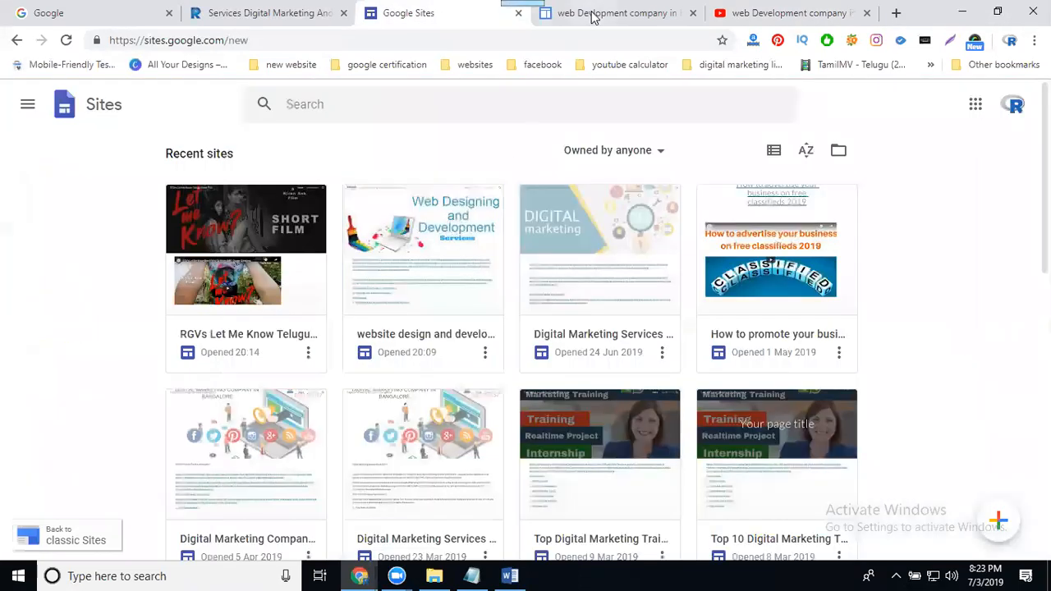
click(594, 14)
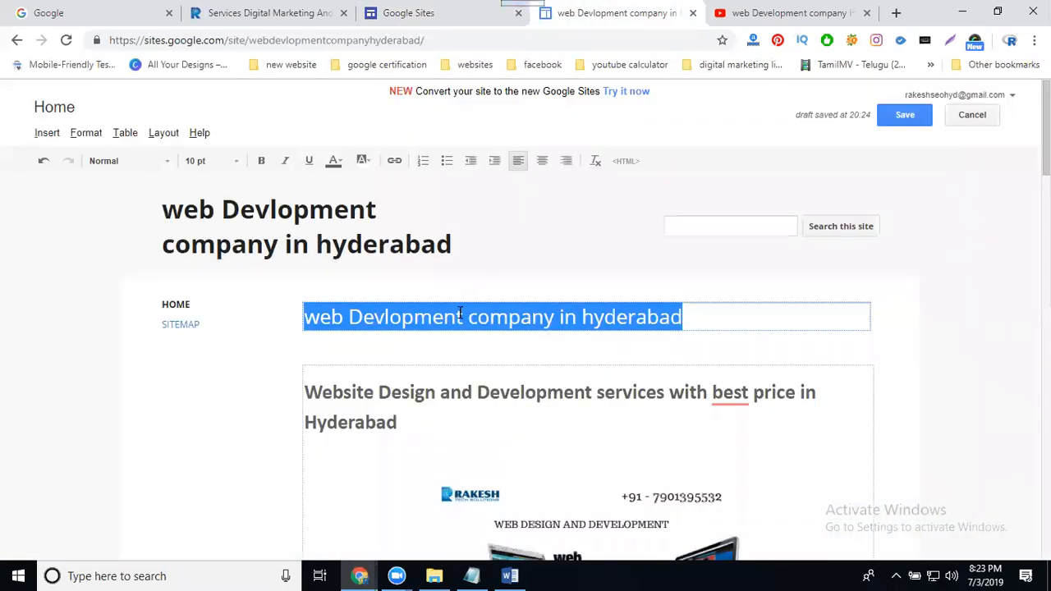
key(ctrl+v)
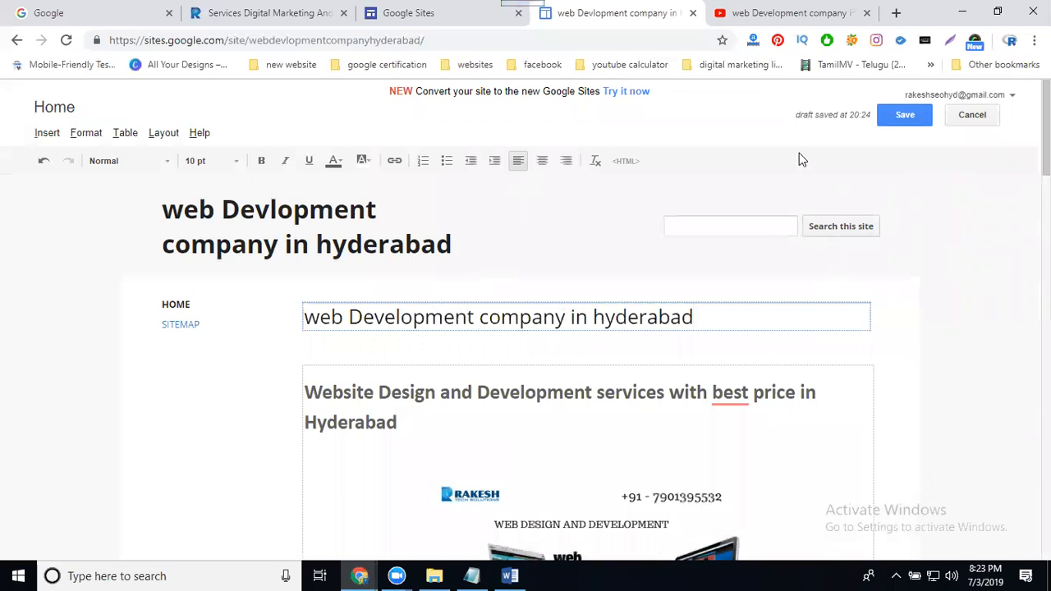
Look through the YouTube results for "web Development company in hyderabad" to find a suitable company video
click(755, 13)
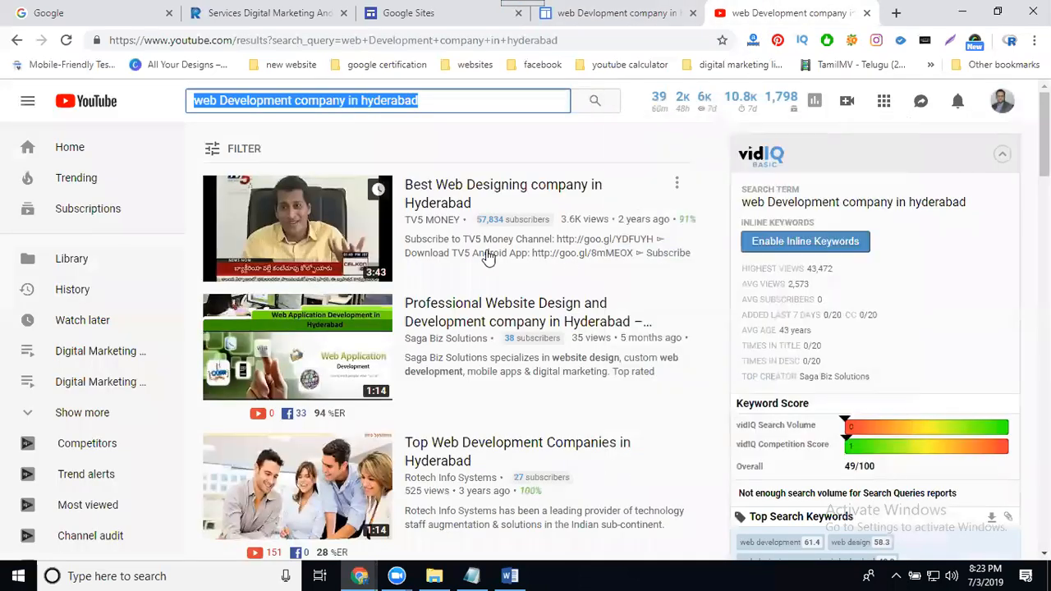
scroll(458, 254, down, 6)
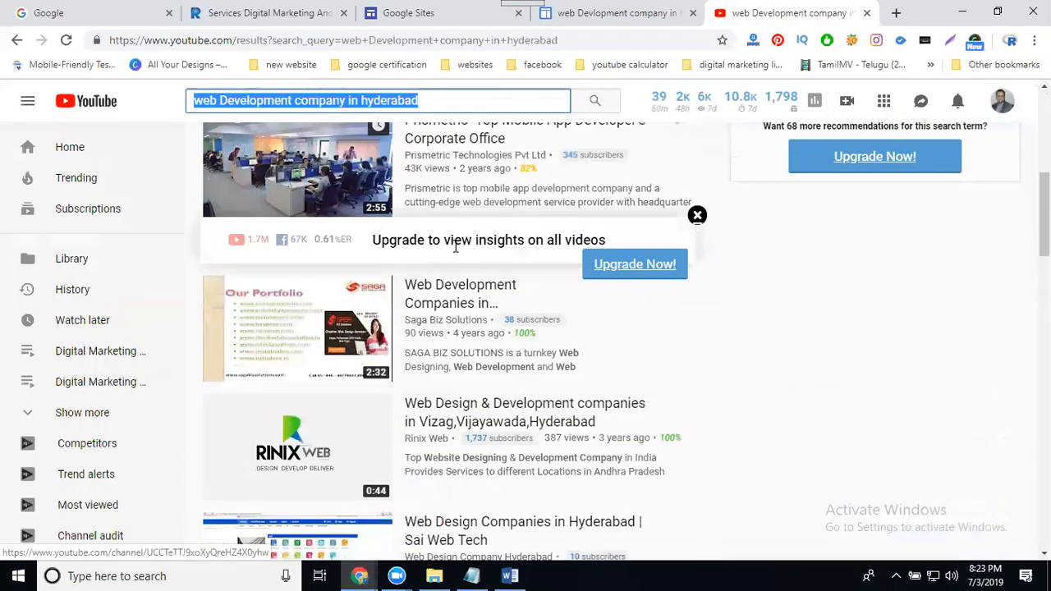
scroll(456, 246, down, 4)
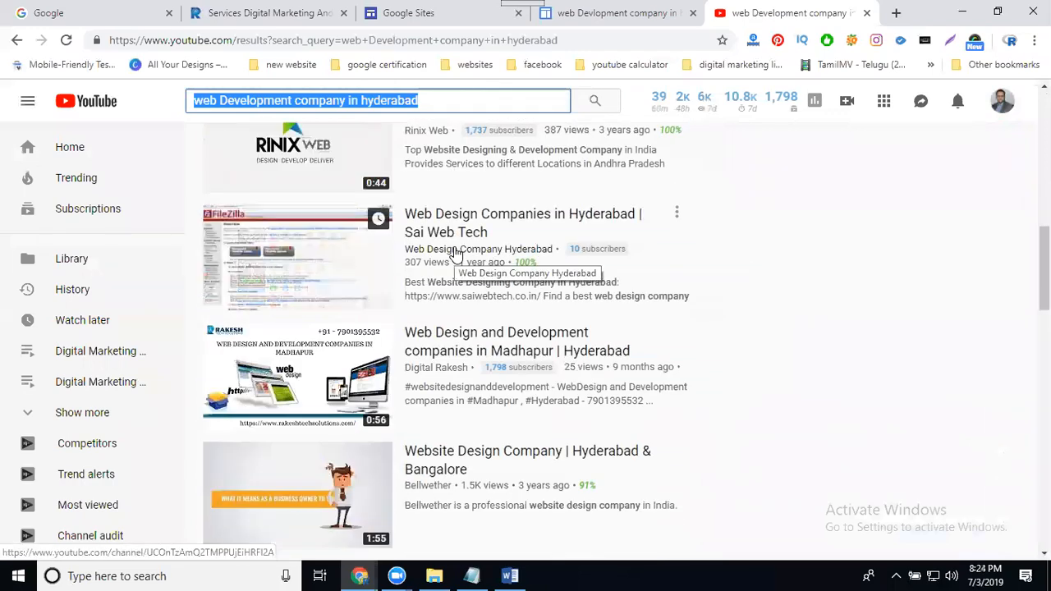
scroll(456, 247, down, 2)
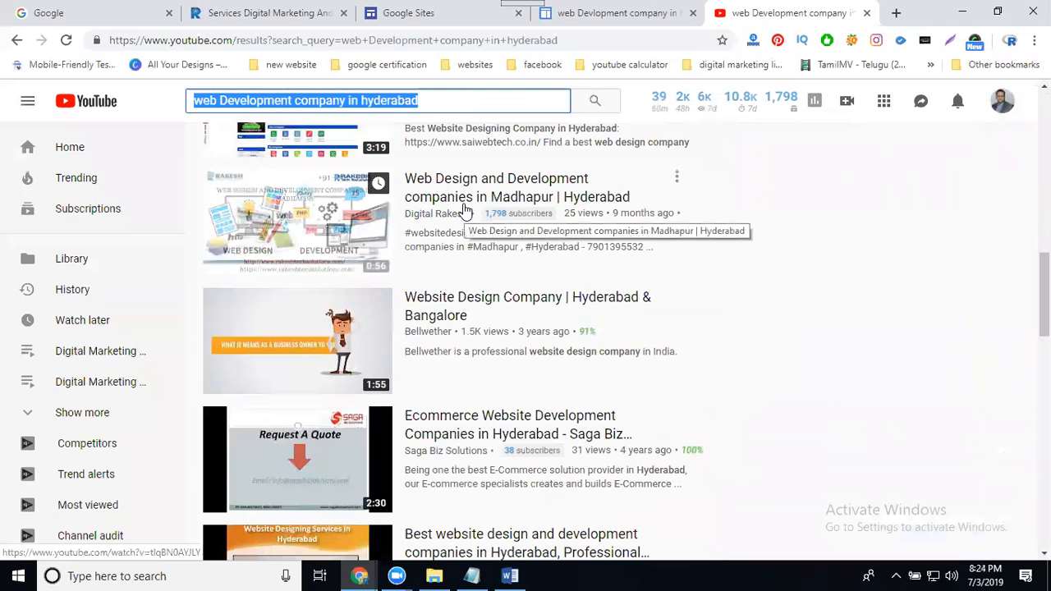
scroll(466, 212, down, 3)
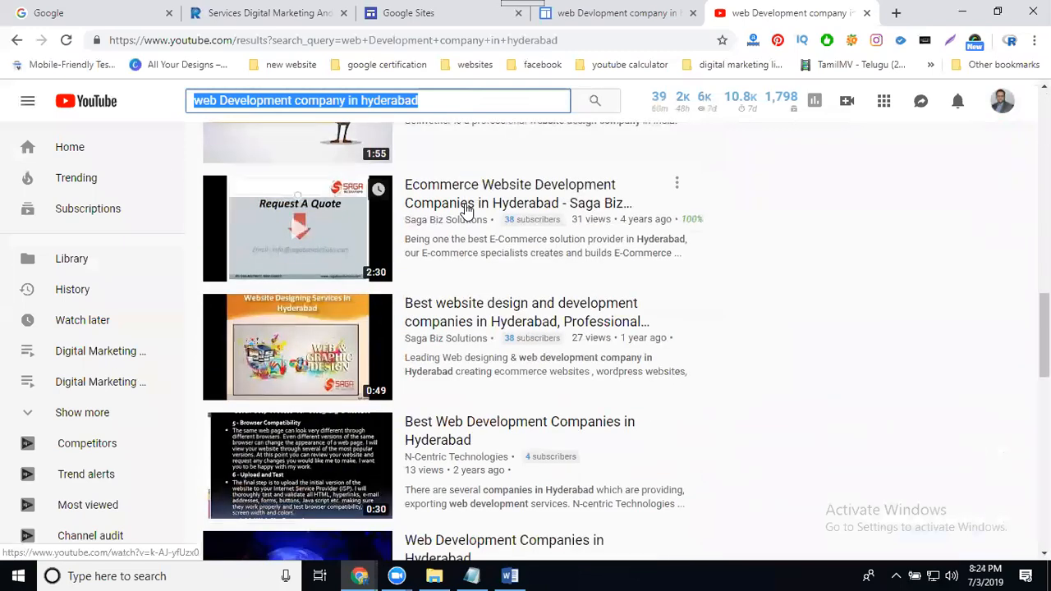
scroll(466, 212, down, 4)
scroll(465, 212, down, 2)
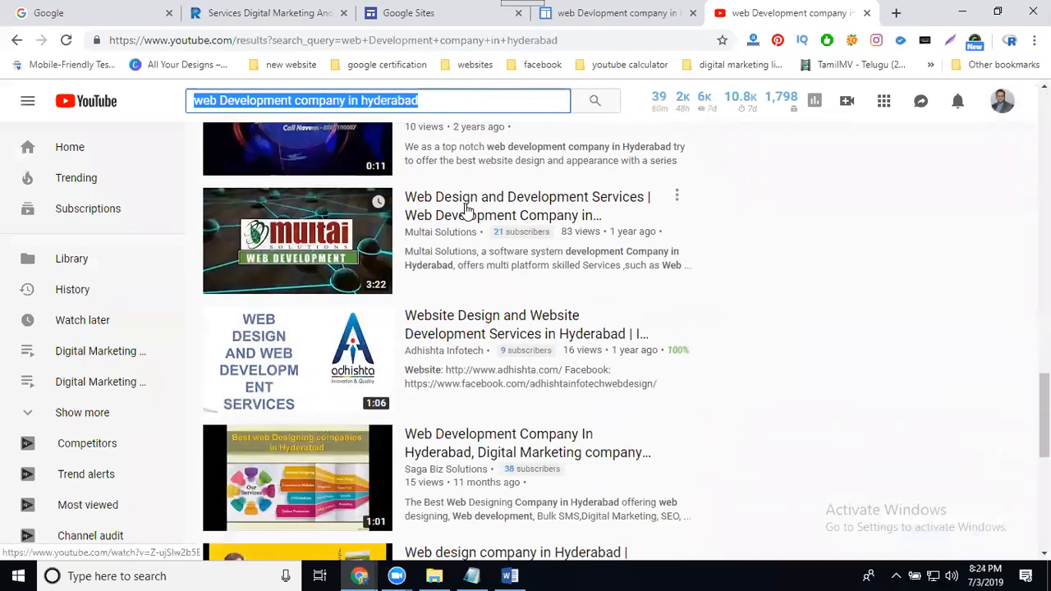
scroll(466, 212, down, 1)
Search YouTube for "web Development company in hyderabad rakesh tech solutions" and look through the results
click(474, 94)
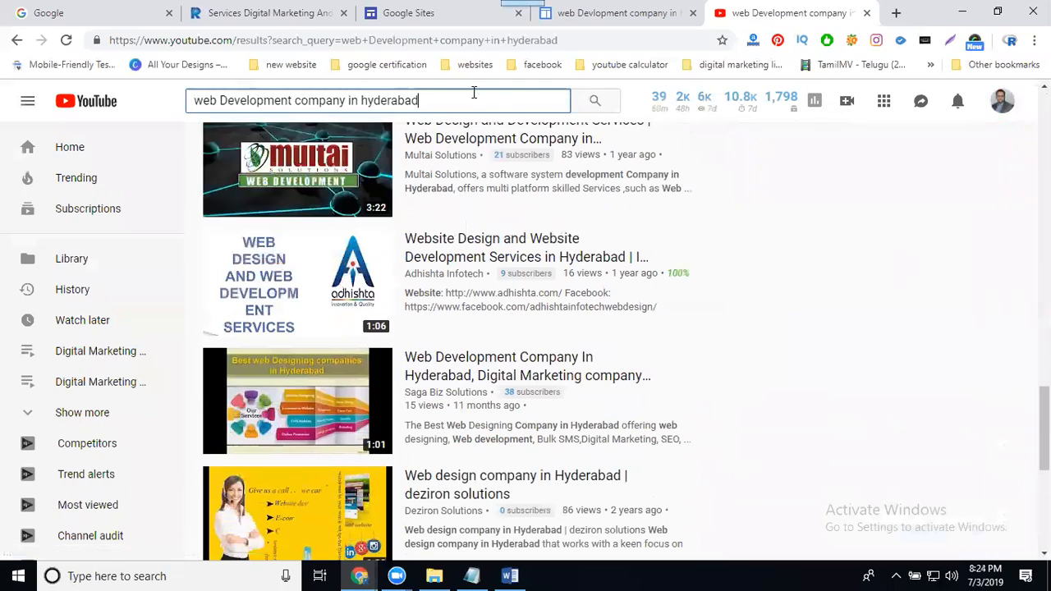
text(rakesh tech solutions)
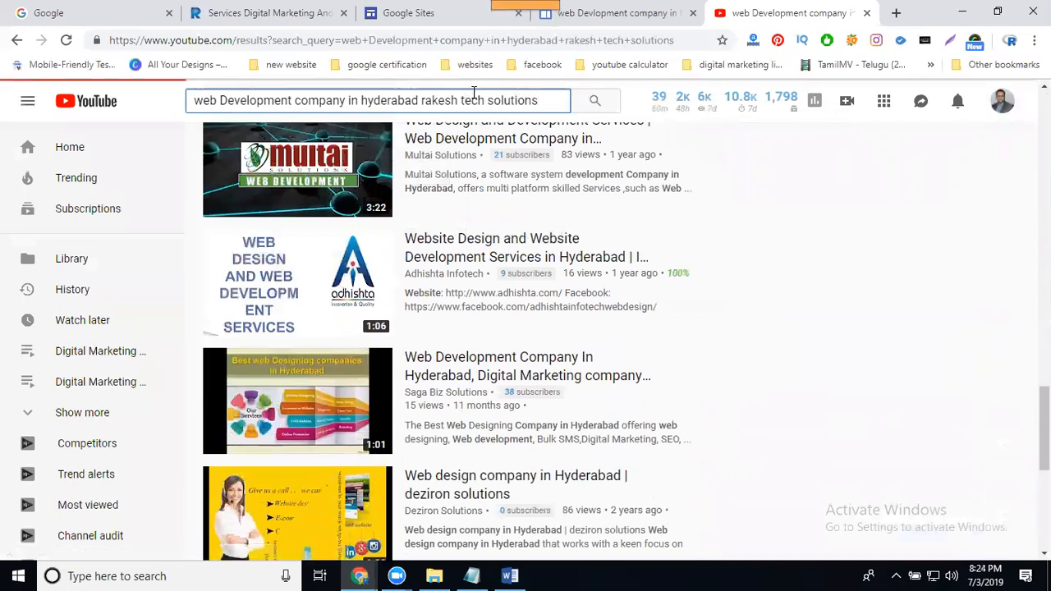
key(Return)
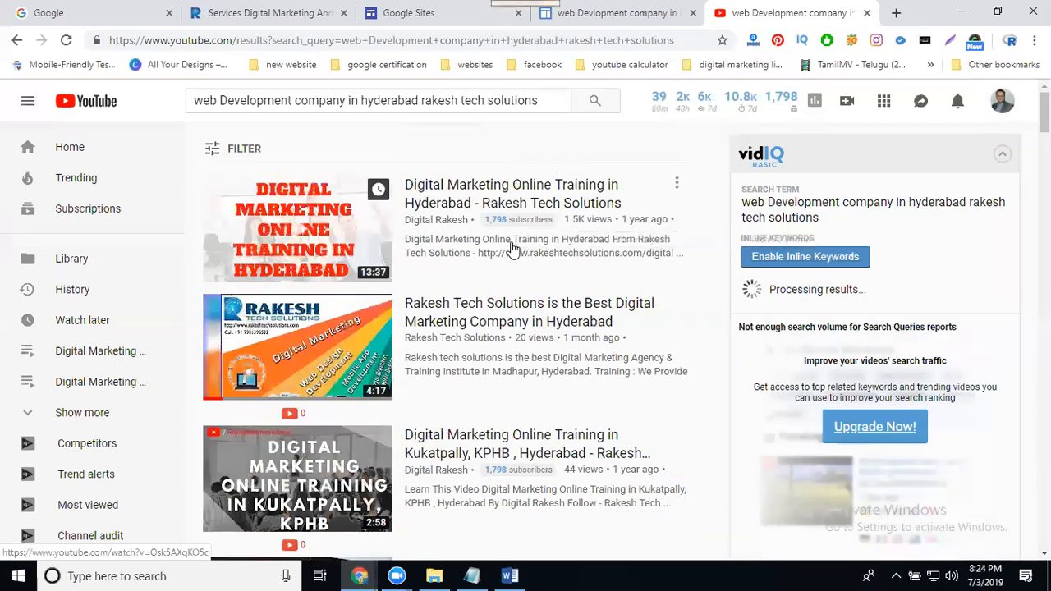
scroll(512, 253, down, 3)
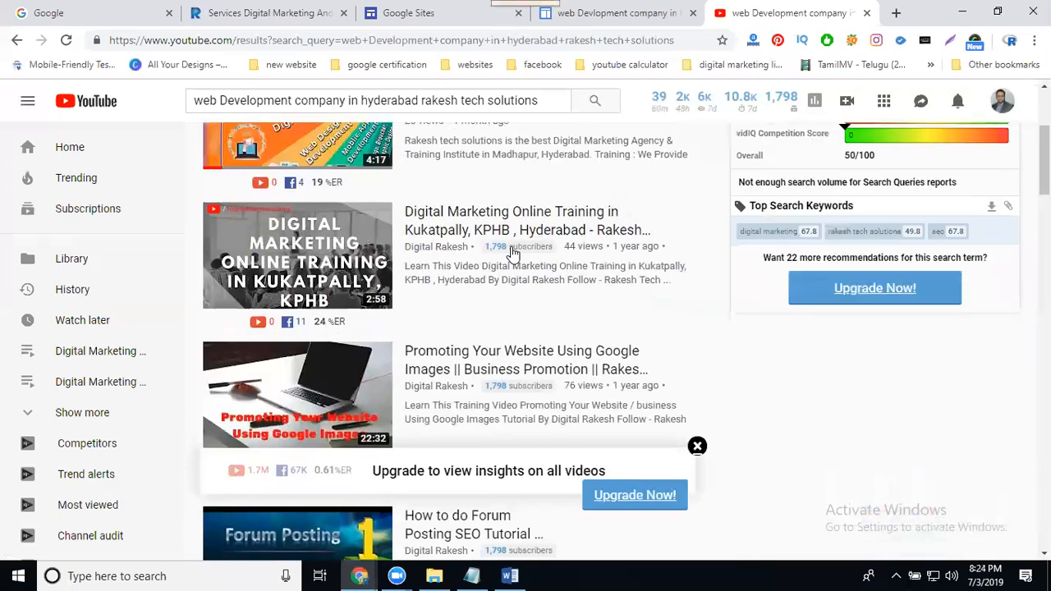
scroll(516, 258, down, 3)
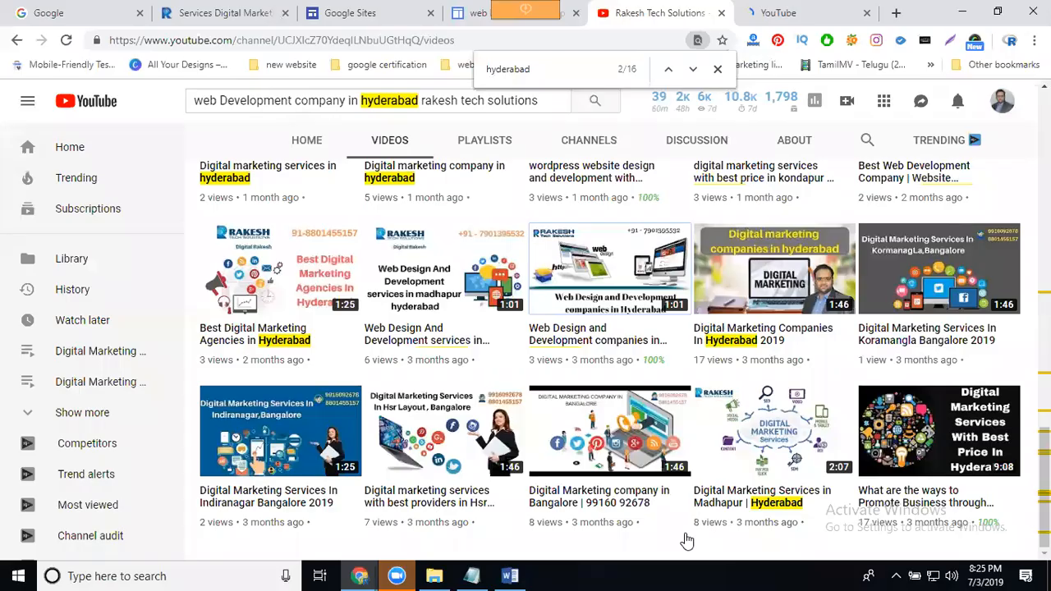
Copy the address of the "Web Design and Development companies in Hyderabad" video and close its tab
click(345, 39)
key(ctrl+c)
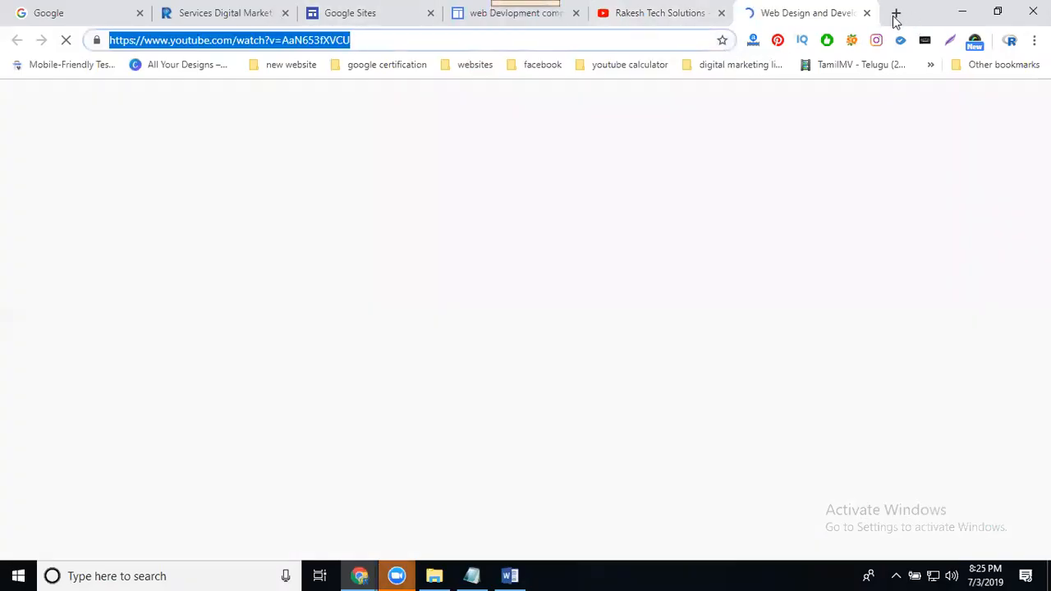
key(ctrl+w)
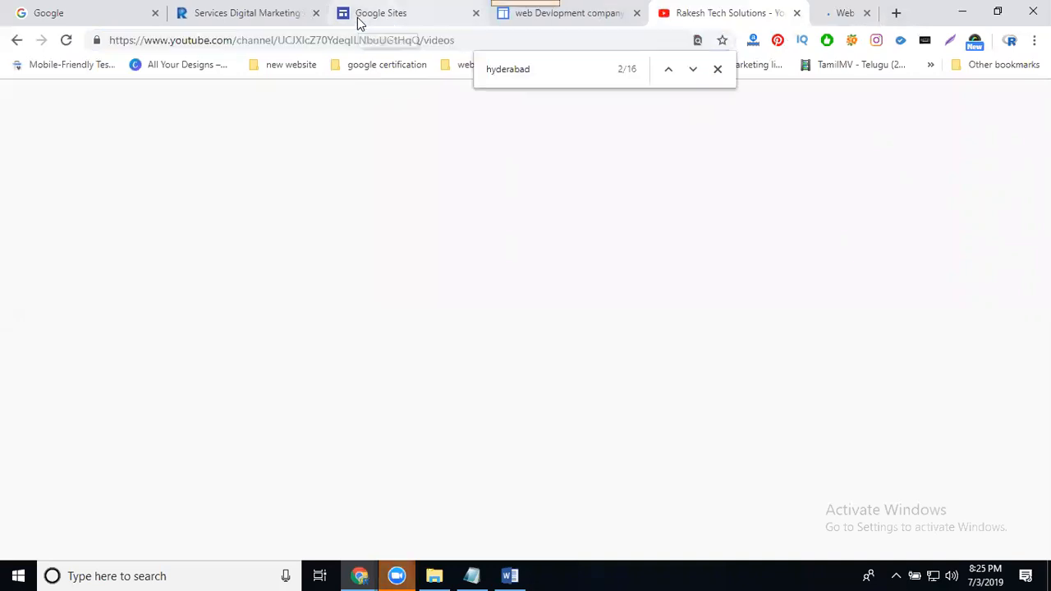
Return to the classic Google Sites page and add a new line below "So, 'We Design Your Website with Passion...!'"
click(358, 19)
click(615, 21)
scroll(485, 319, down, 10)
click(575, 267)
key(Return)
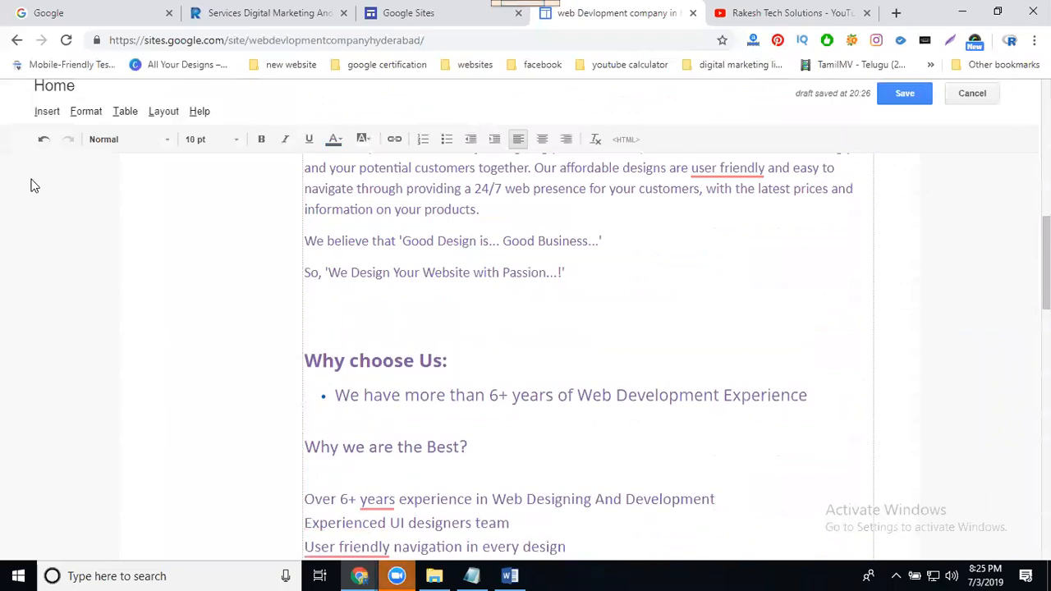
click(39, 111)
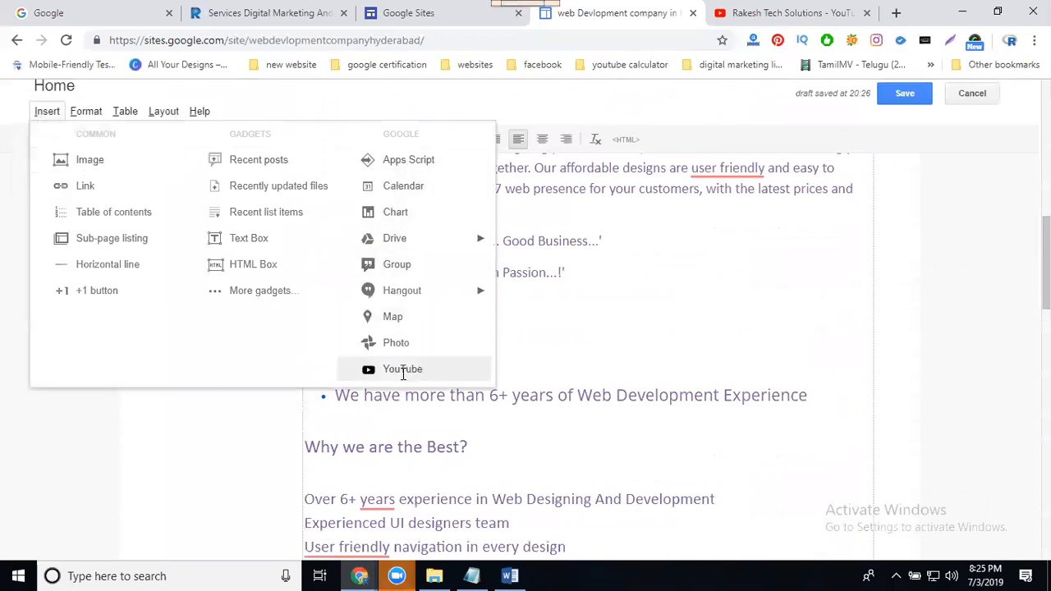
click(402, 370)
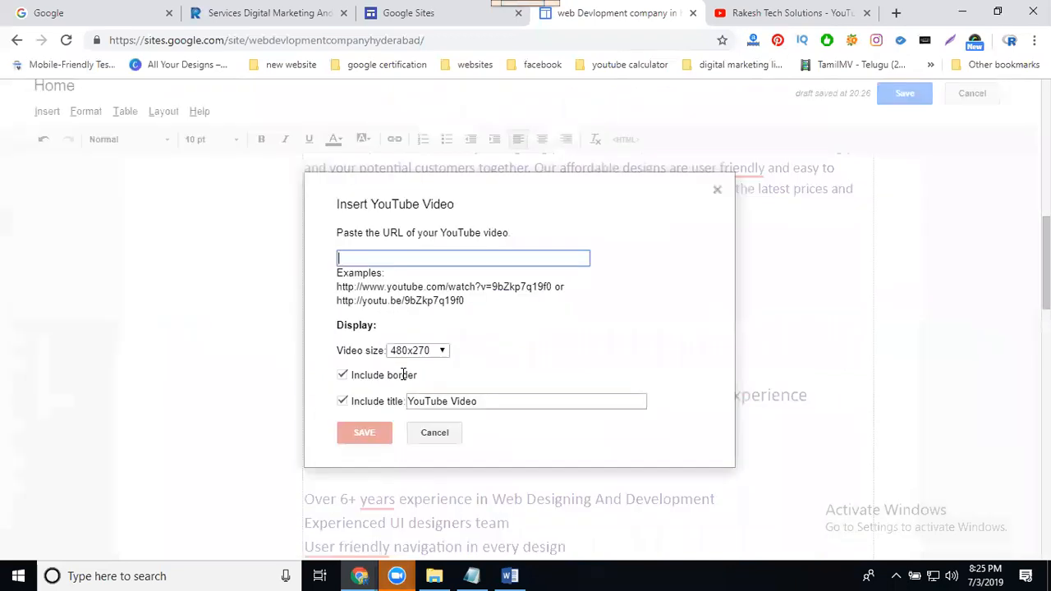
key(ctrl+v)
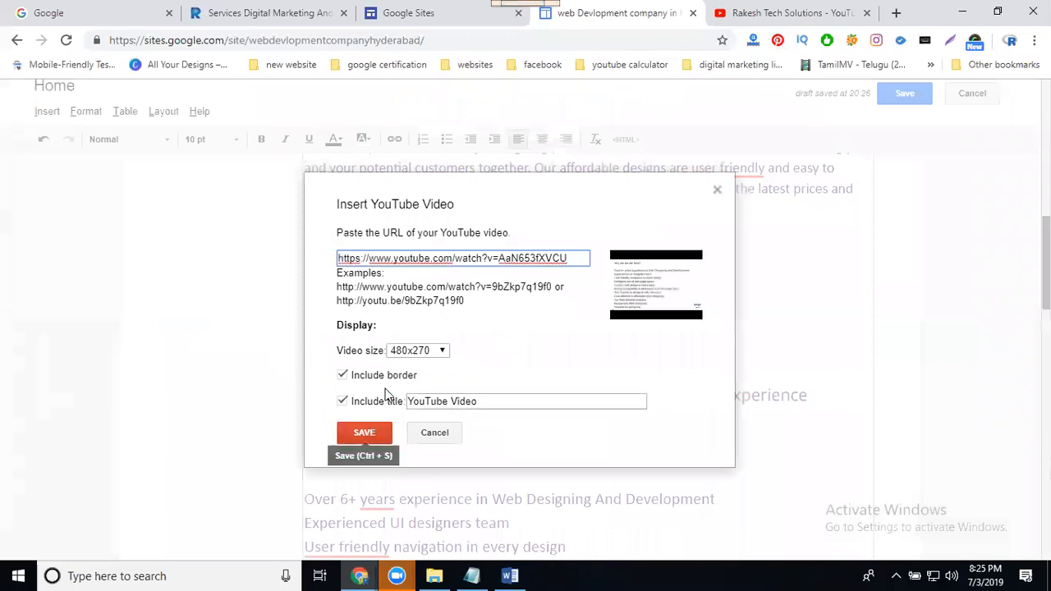
click(421, 350)
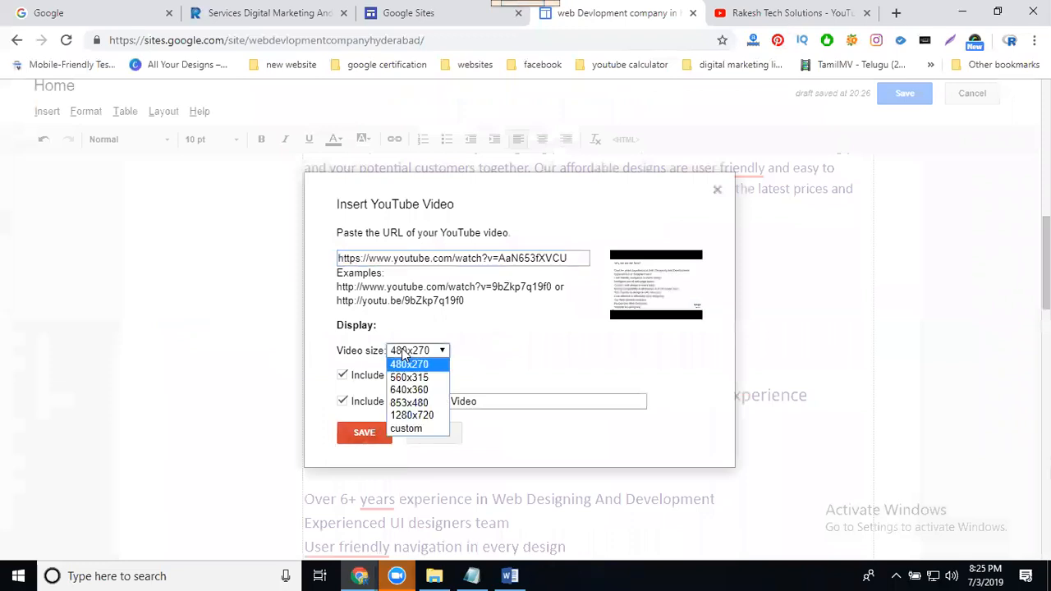
click(408, 416)
click(362, 433)
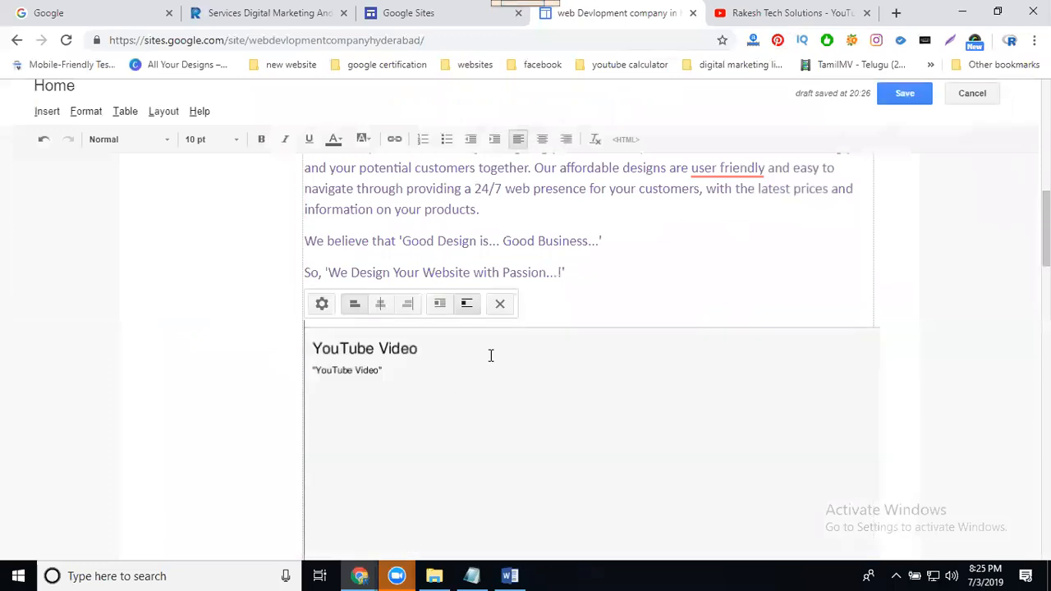
Check the video placeholder above "Why choose Us:" and save the page changes
scroll(620, 364, down, 2)
scroll(651, 363, down, 2)
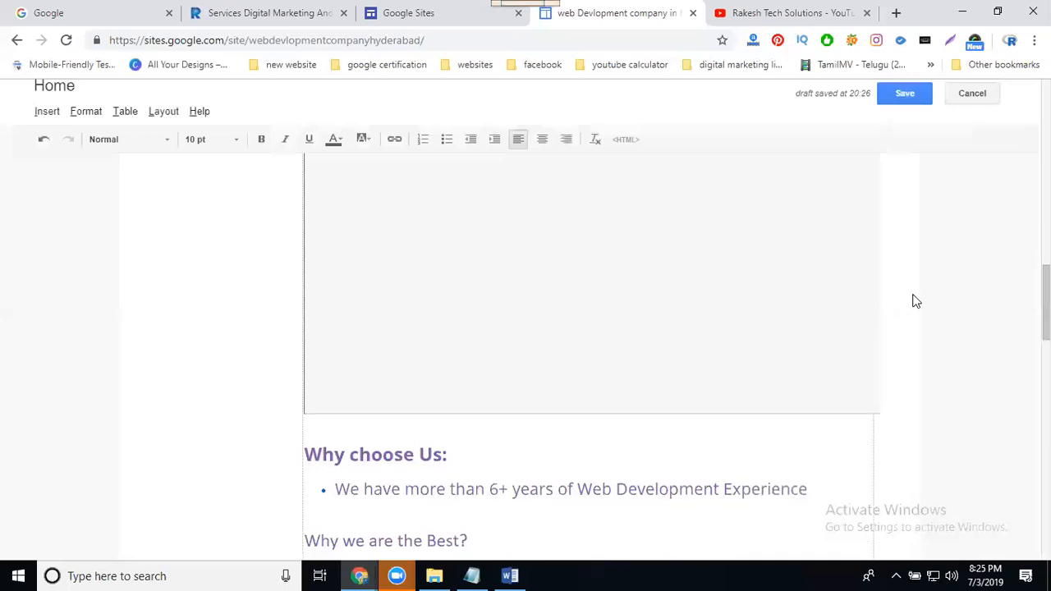
click(906, 94)
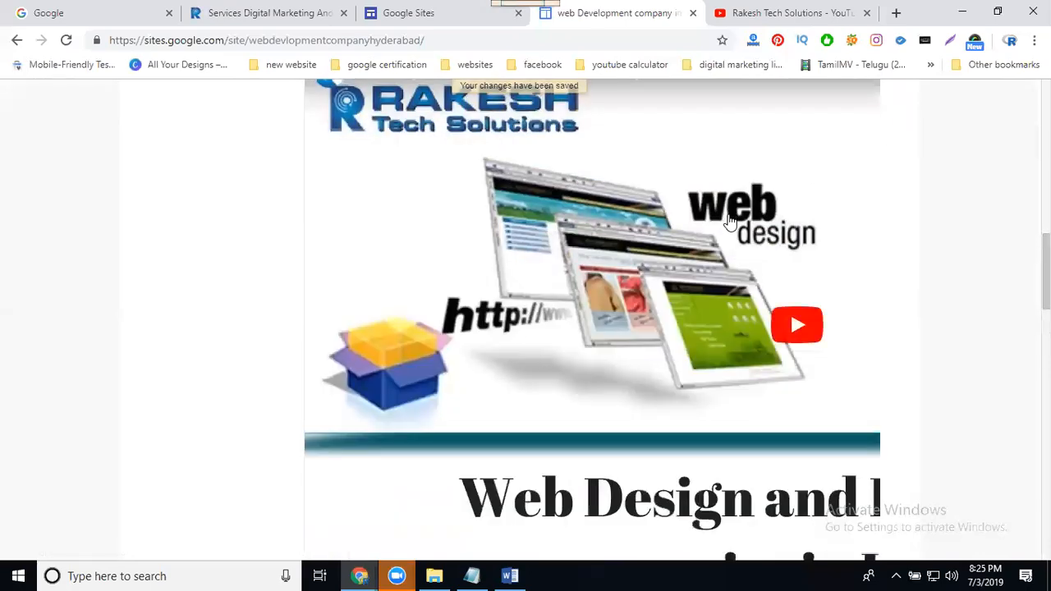
Review the saved home page, from the image and embedded video down to the contact details and links
scroll(731, 225, up, 3)
scroll(735, 228, down, 3)
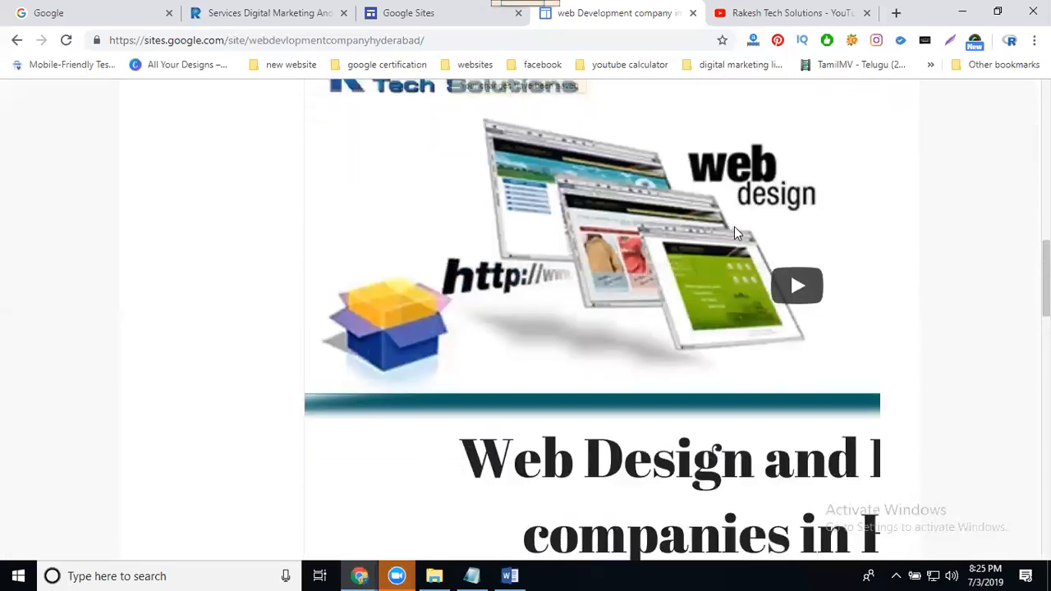
scroll(736, 234, down, 3)
scroll(737, 234, up, 4)
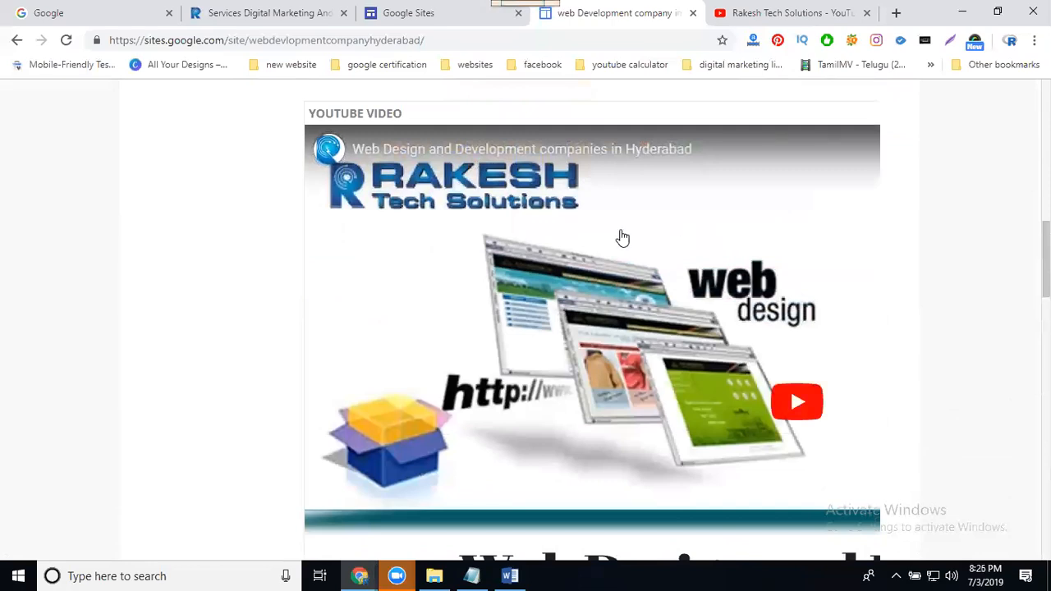
scroll(623, 238, up, 6)
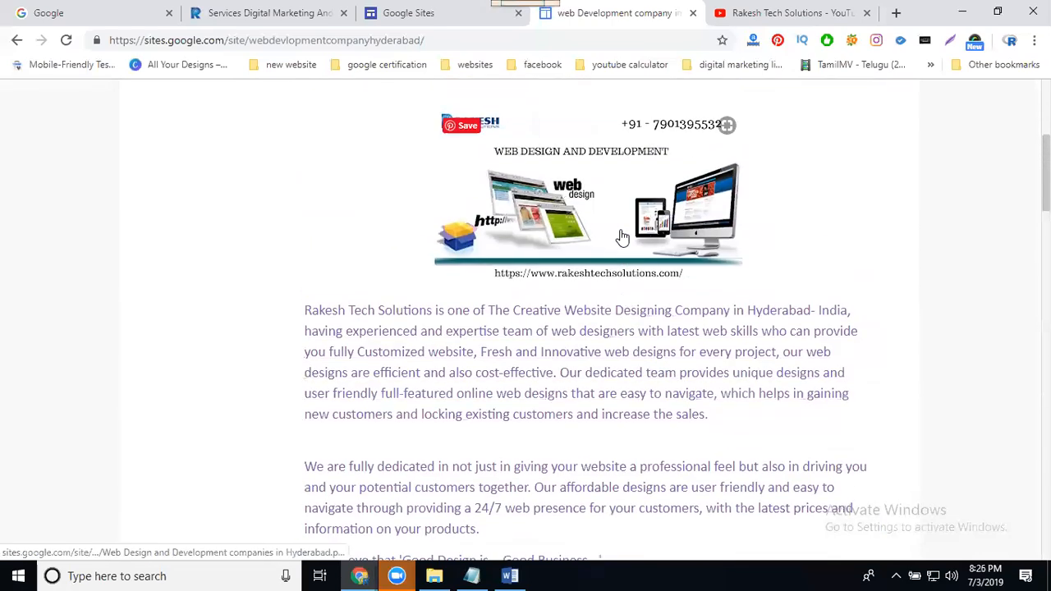
scroll(623, 237, down, 15)
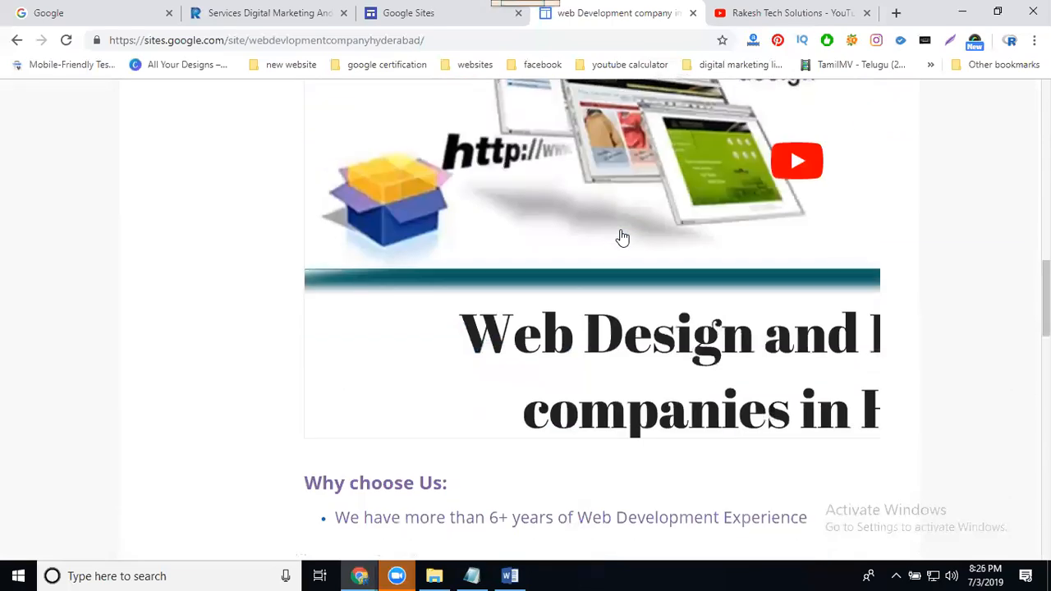
scroll(622, 238, down, 5)
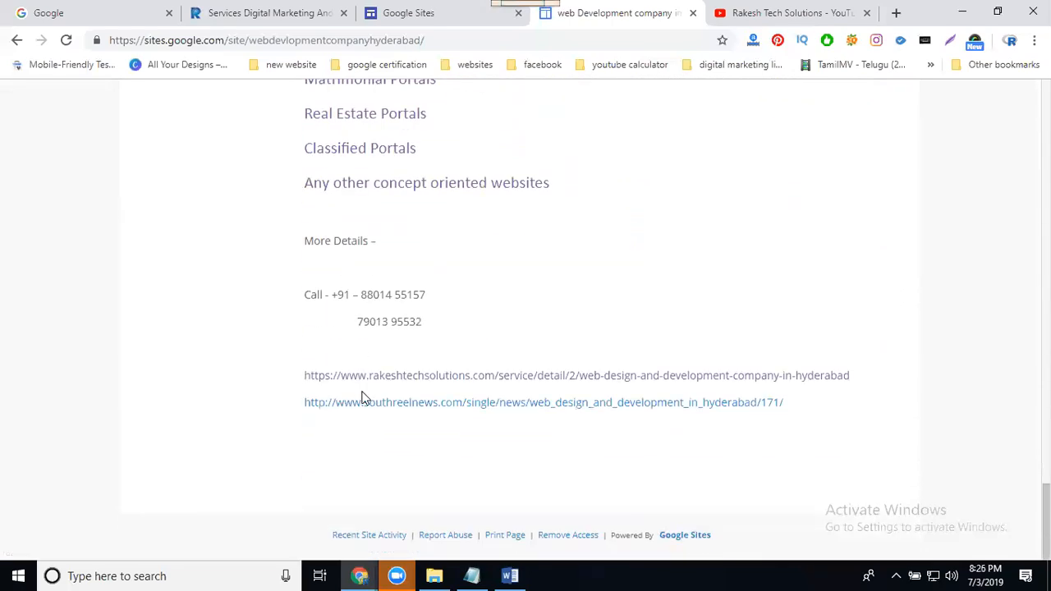
Create a blank site in new Google Sites and open its document name for editing
click(417, 16)
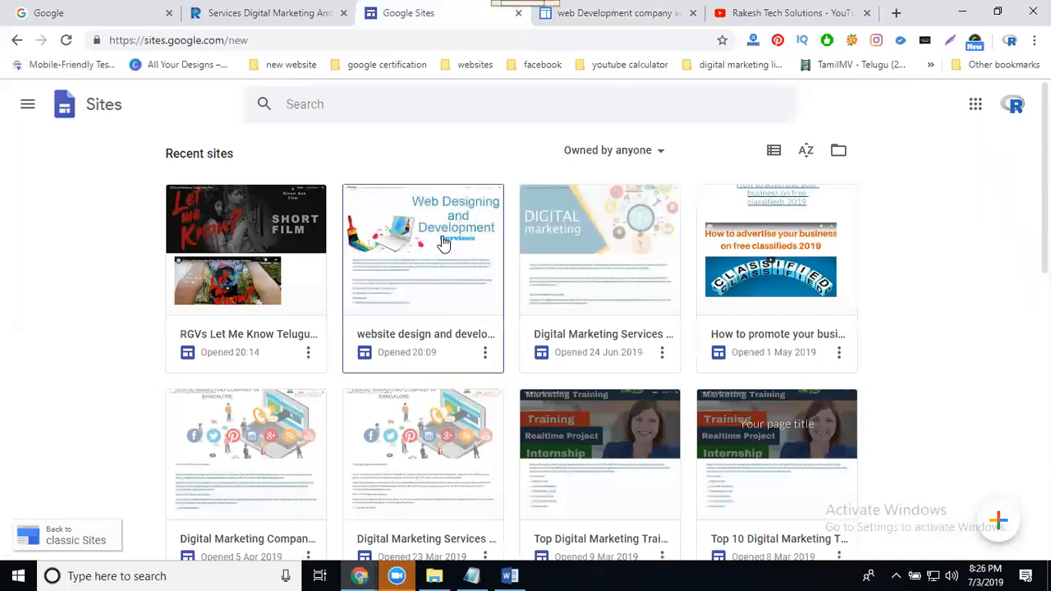
click(999, 521)
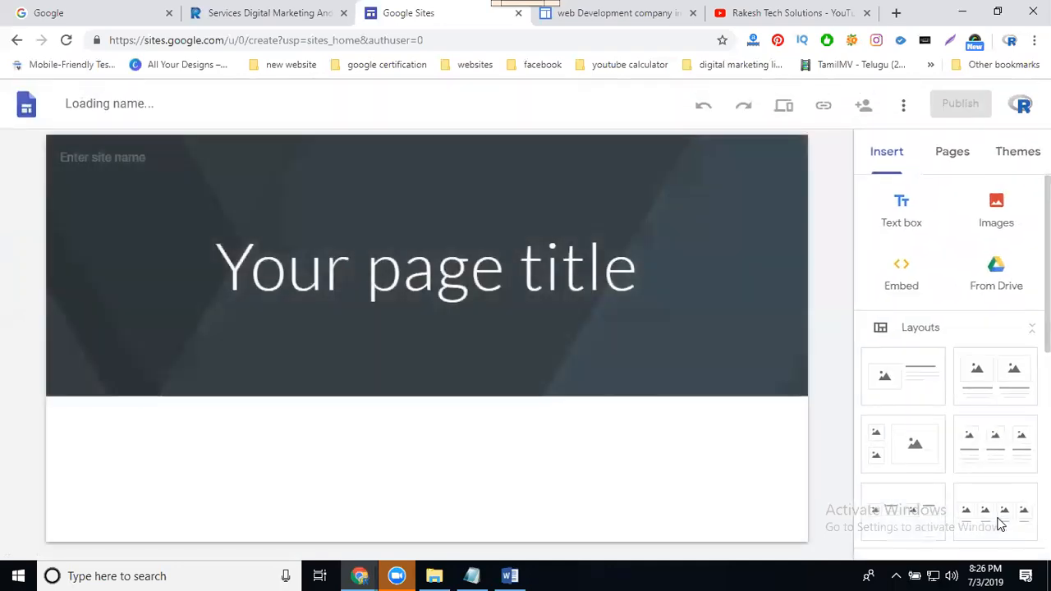
click(88, 100)
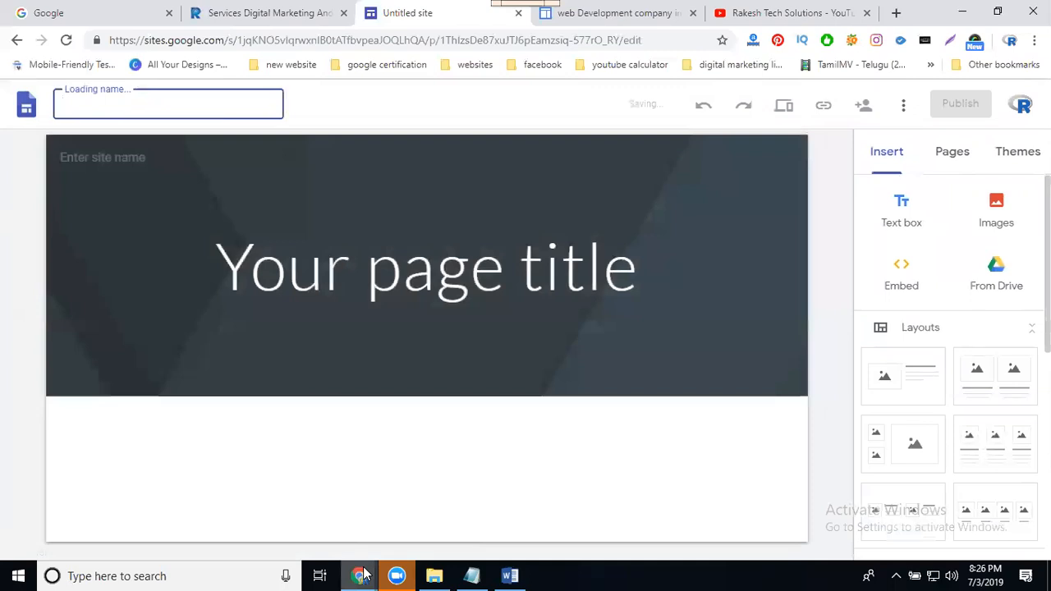
Search Google for the suggested phrase "website design and development company in hyderabad" and copy it from the search box
mouse_move(364, 575)
click(72, 8)
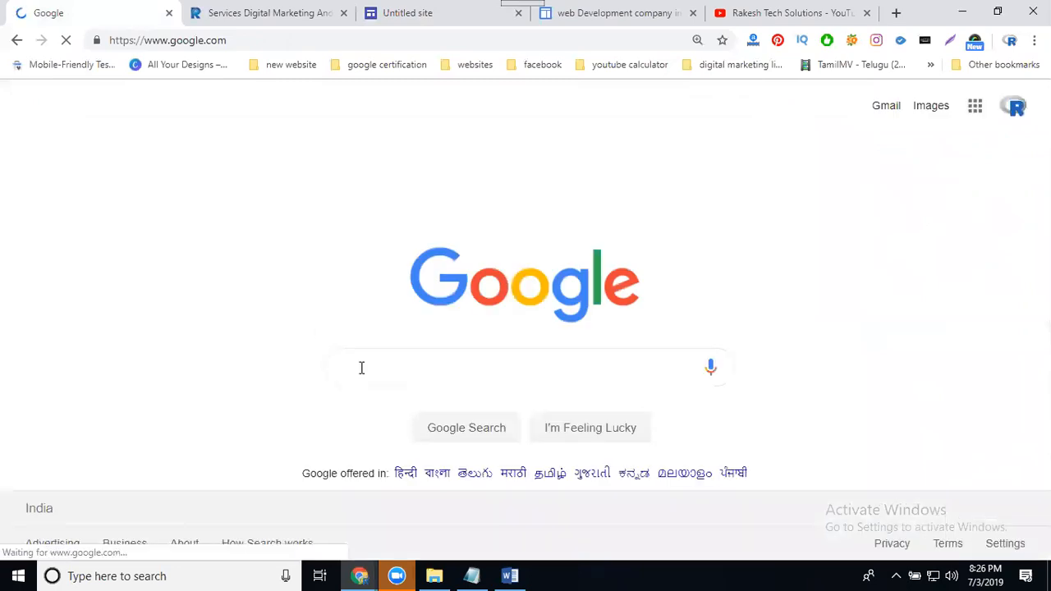
text(te d)
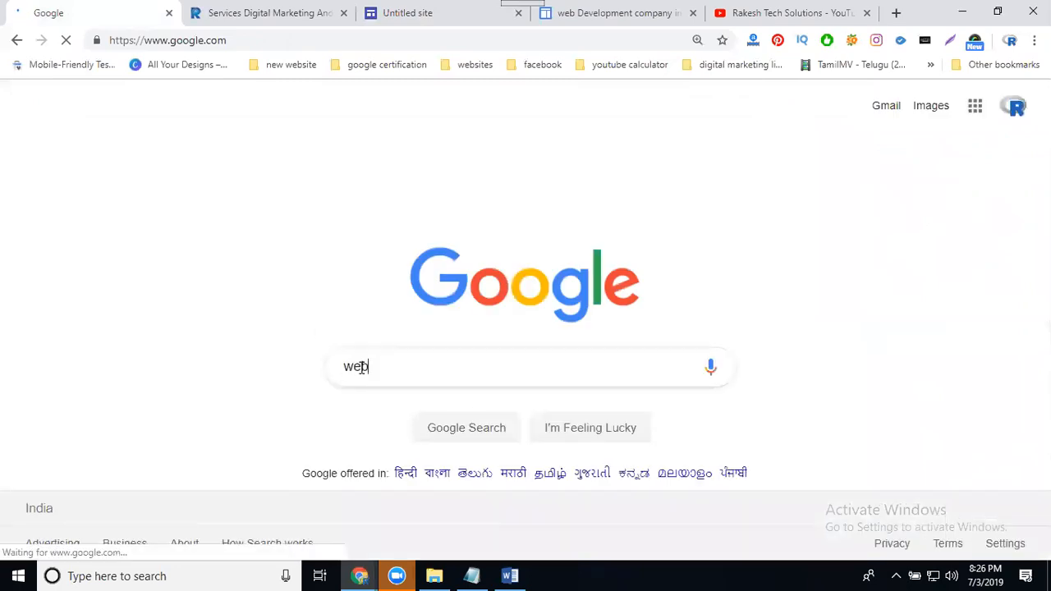
text(esign )
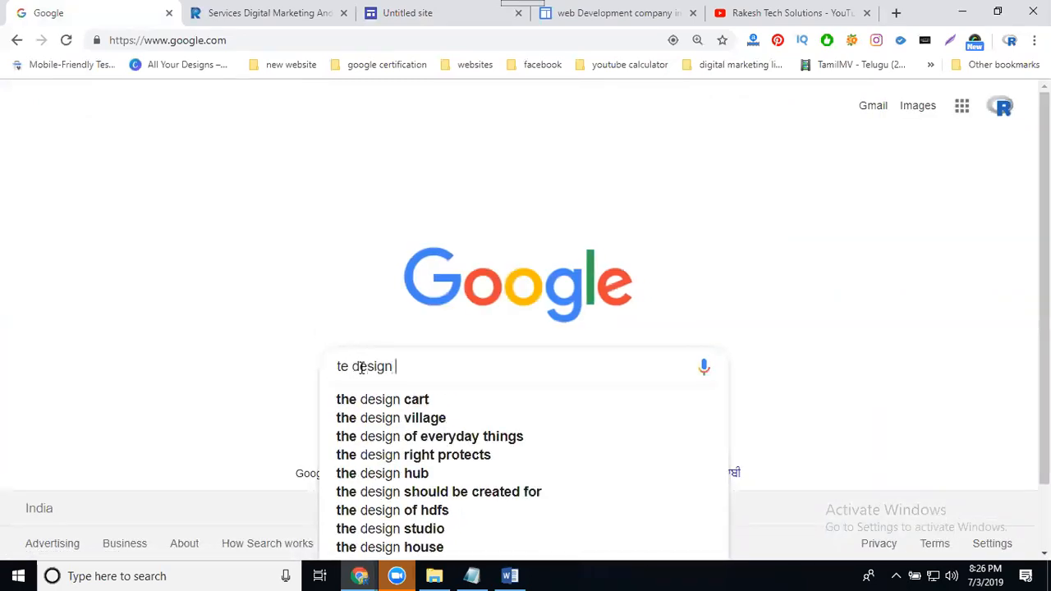
text(websi)
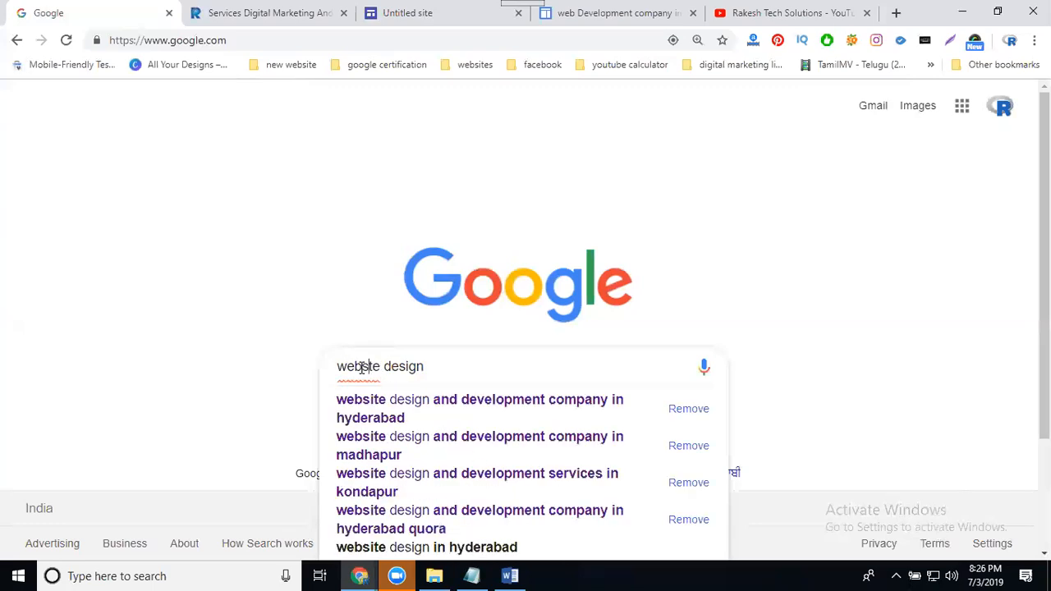
key(Down)
key(Return)
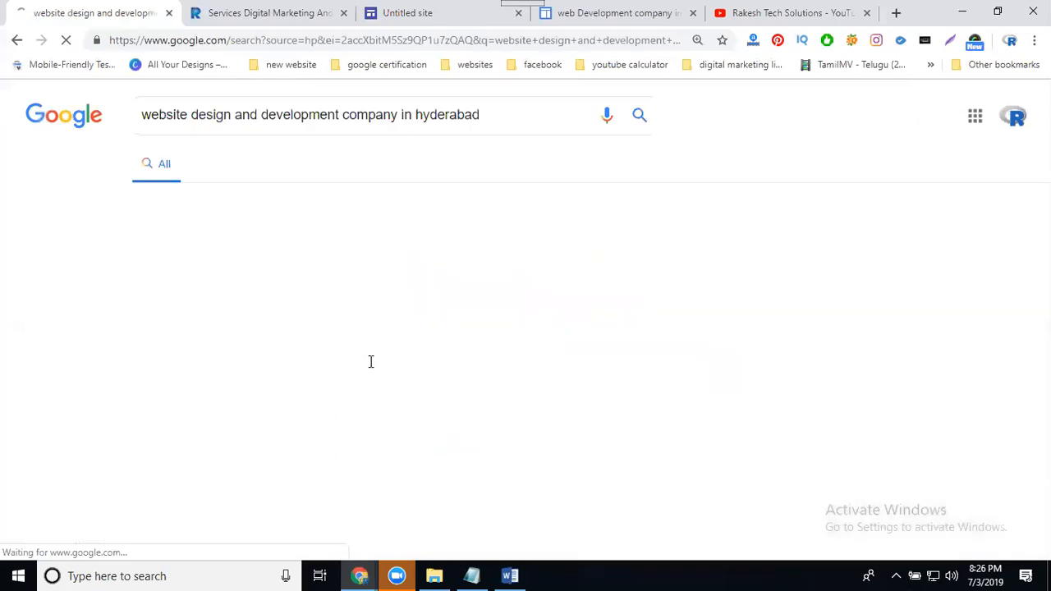
triple_click(303, 117)
key(ctrl+c)
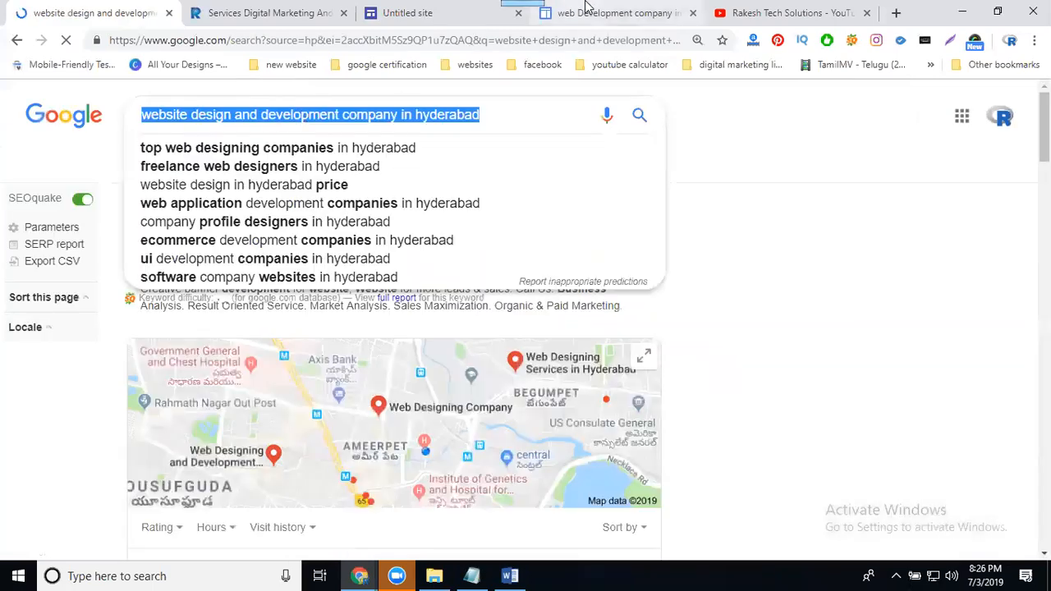
Return to the new site and name its document and site title "website design and development company in hyderabad"
click(611, 13)
click(447, 16)
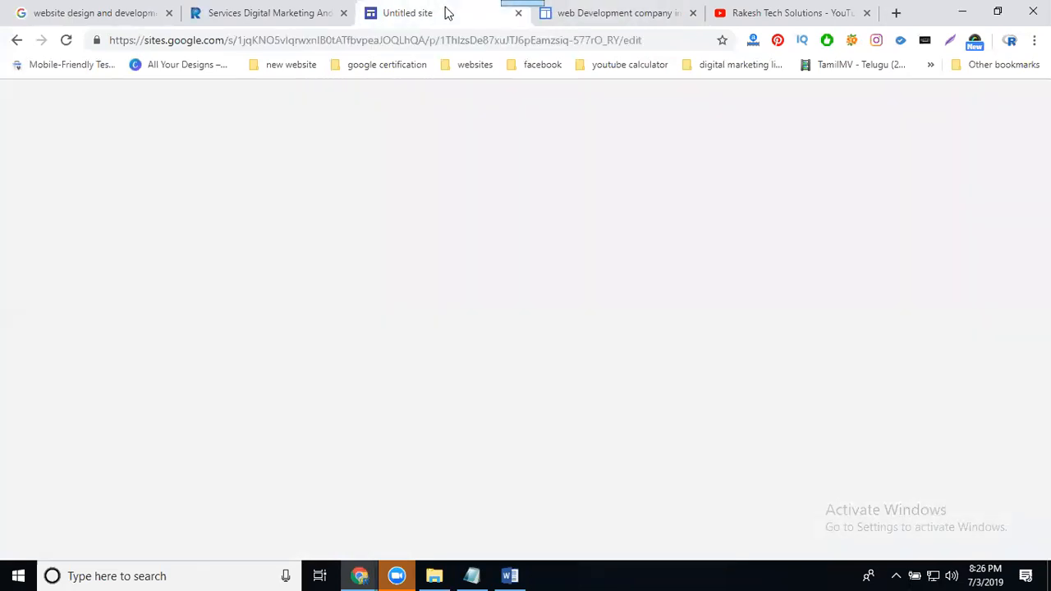
key(ctrl+v)
click(192, 153)
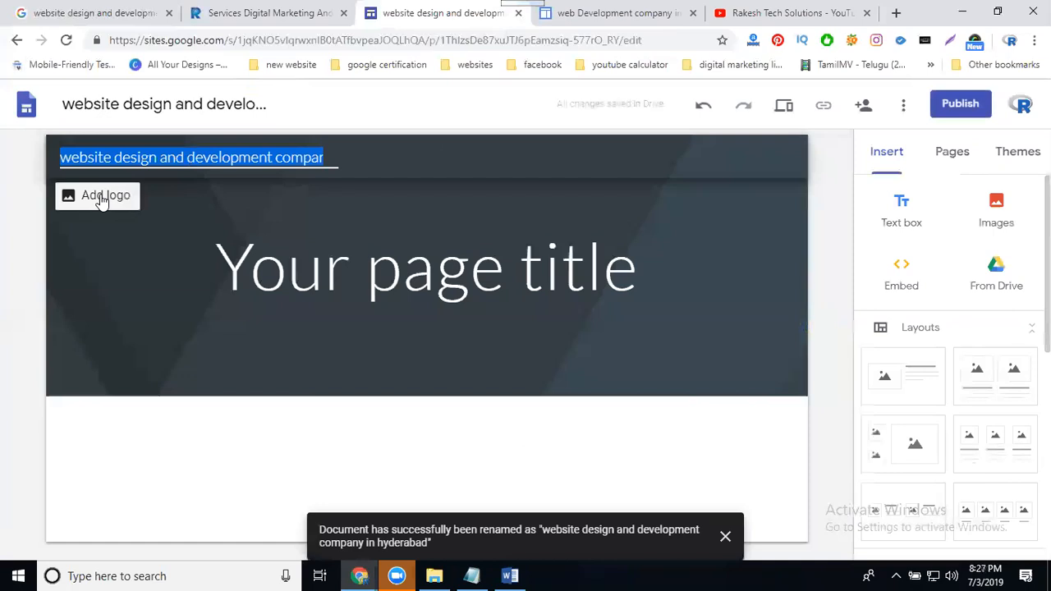
Upload the image "Untitled design (1)" from the rts services 2019 folder as the site logo
click(102, 197)
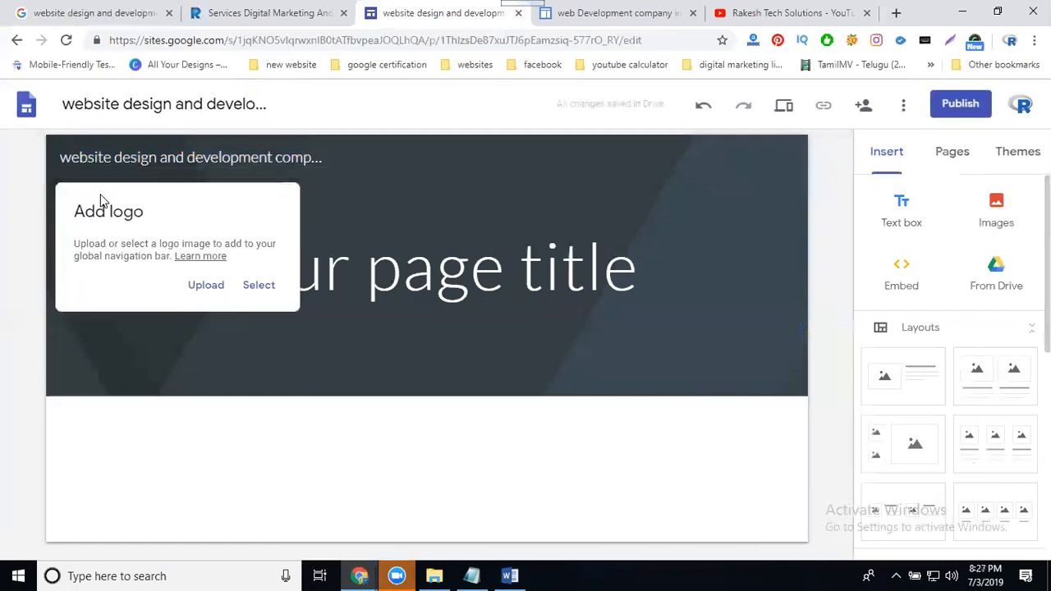
click(206, 286)
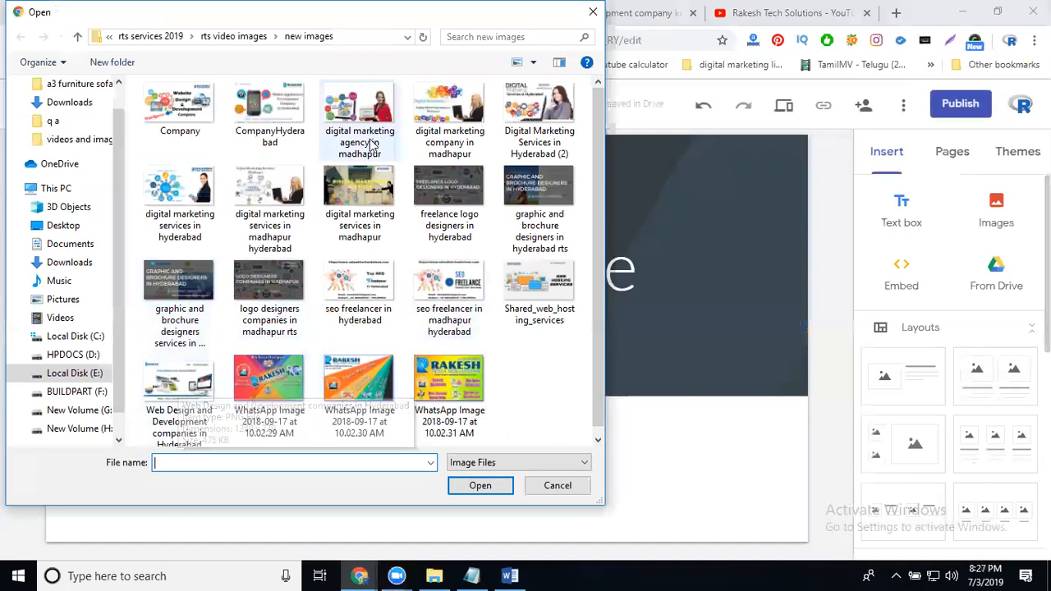
click(242, 40)
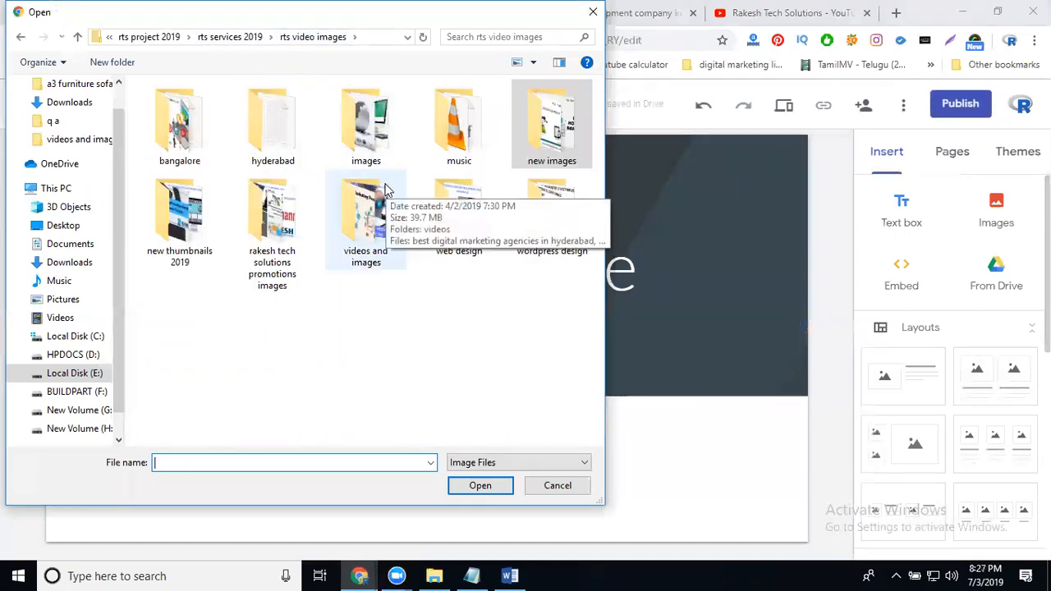
click(232, 37)
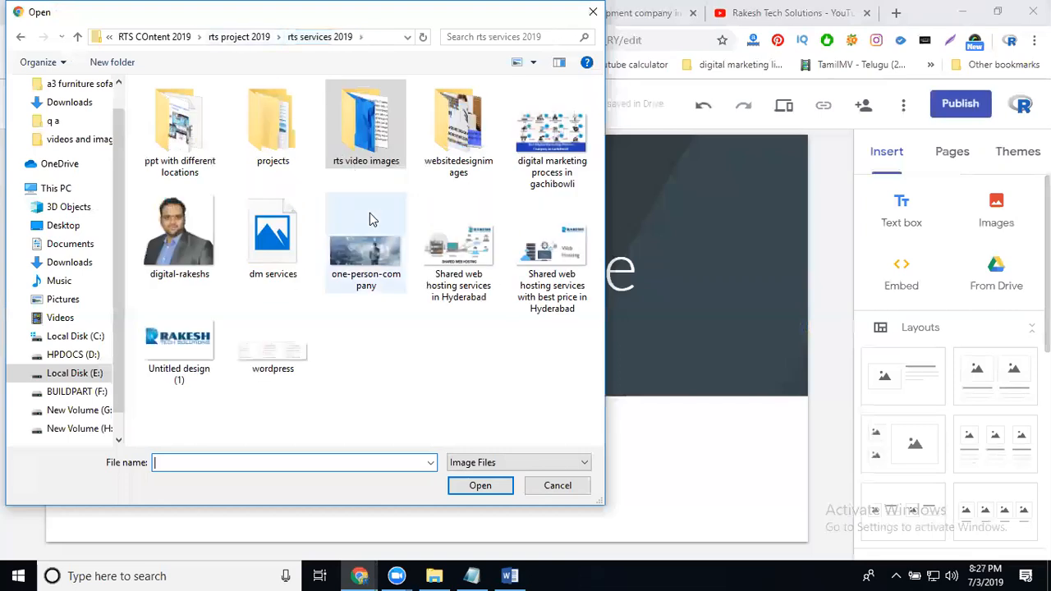
click(182, 345)
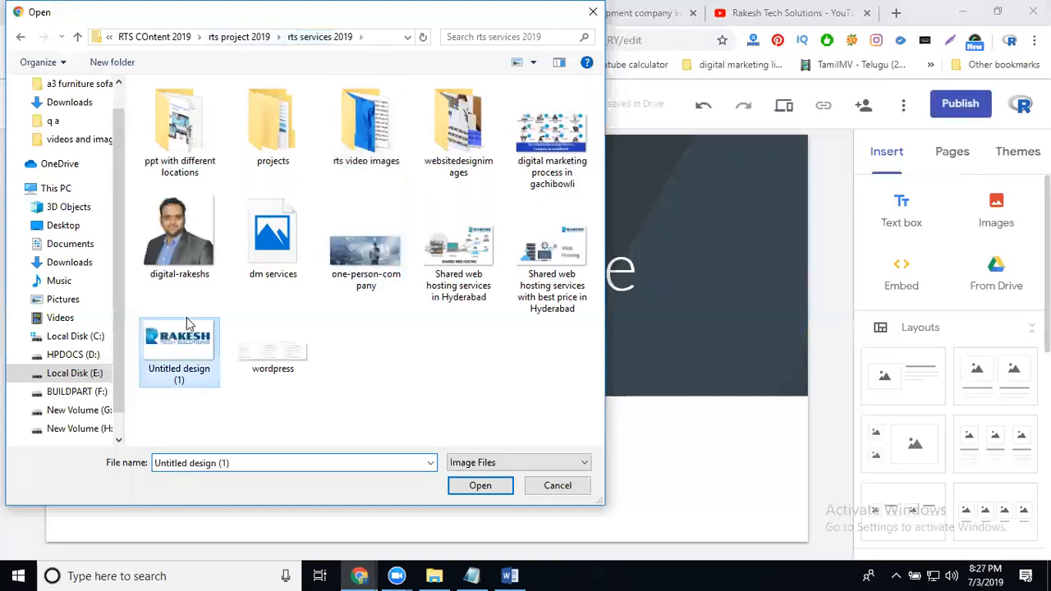
double_click(187, 323)
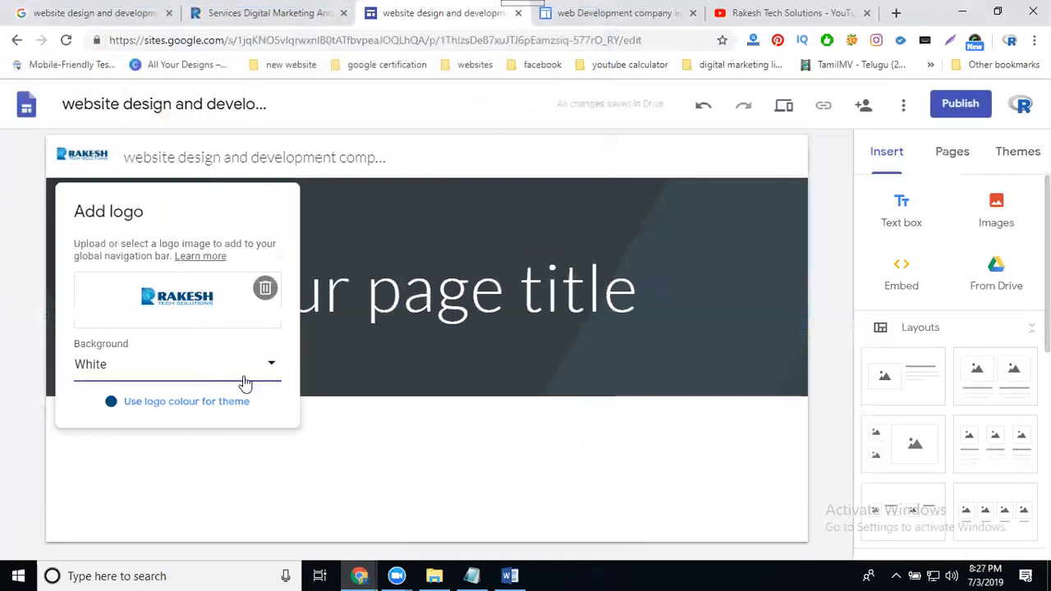
Set the logo background to Transparent and close the logo settings
click(244, 378)
click(157, 338)
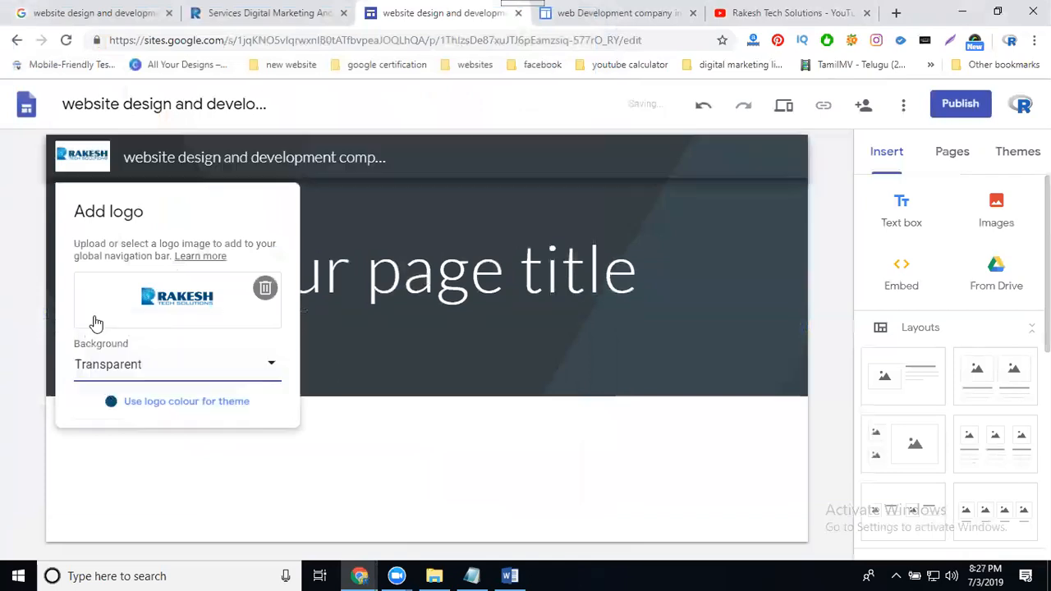
click(26, 304)
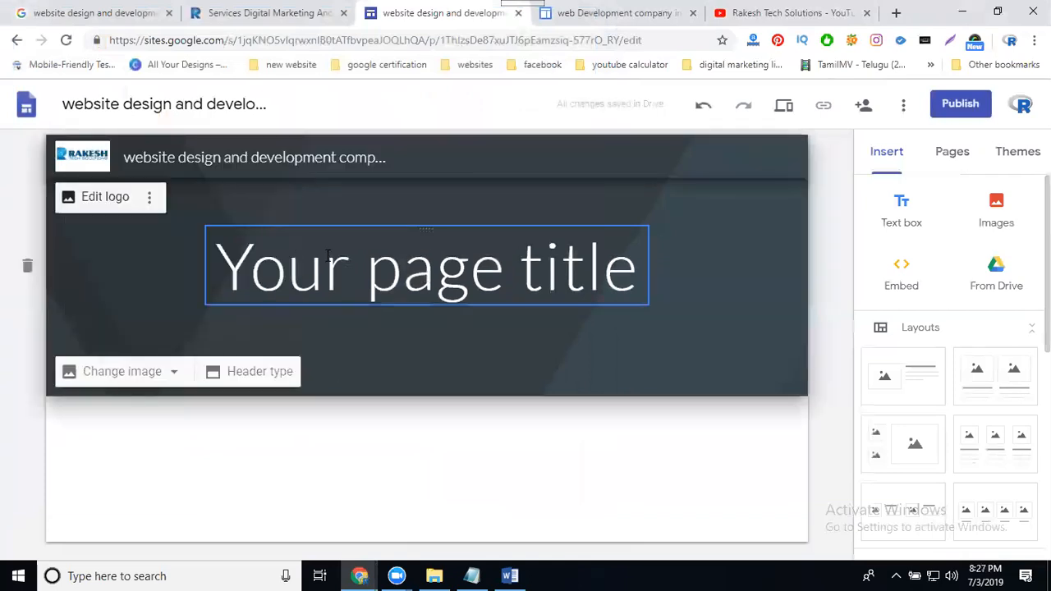
Remove the page title from the header and upload the web-promotion-patna picture as the header image
click(345, 279)
click(422, 201)
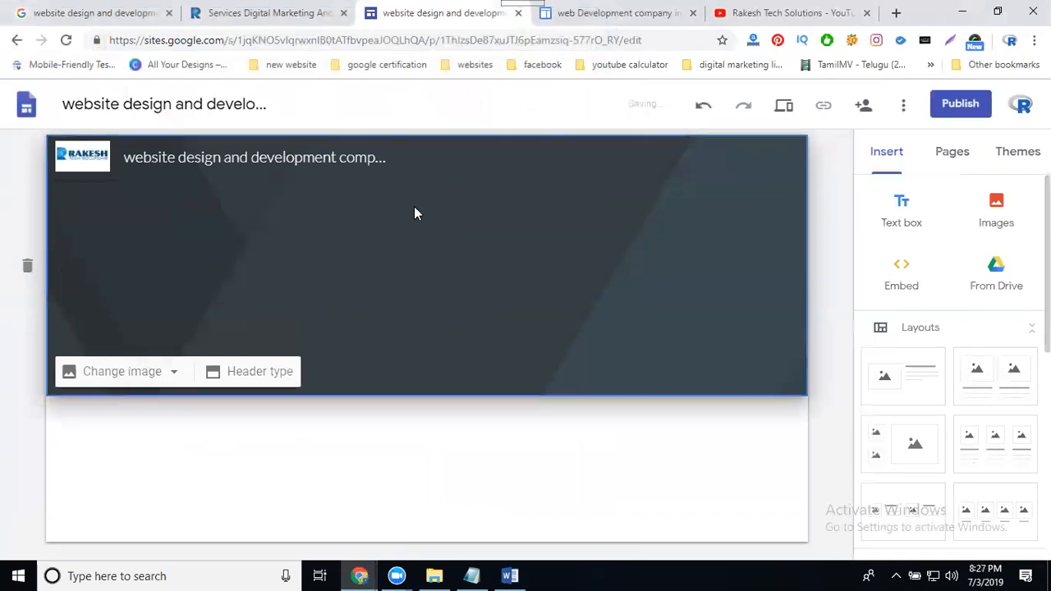
click(175, 376)
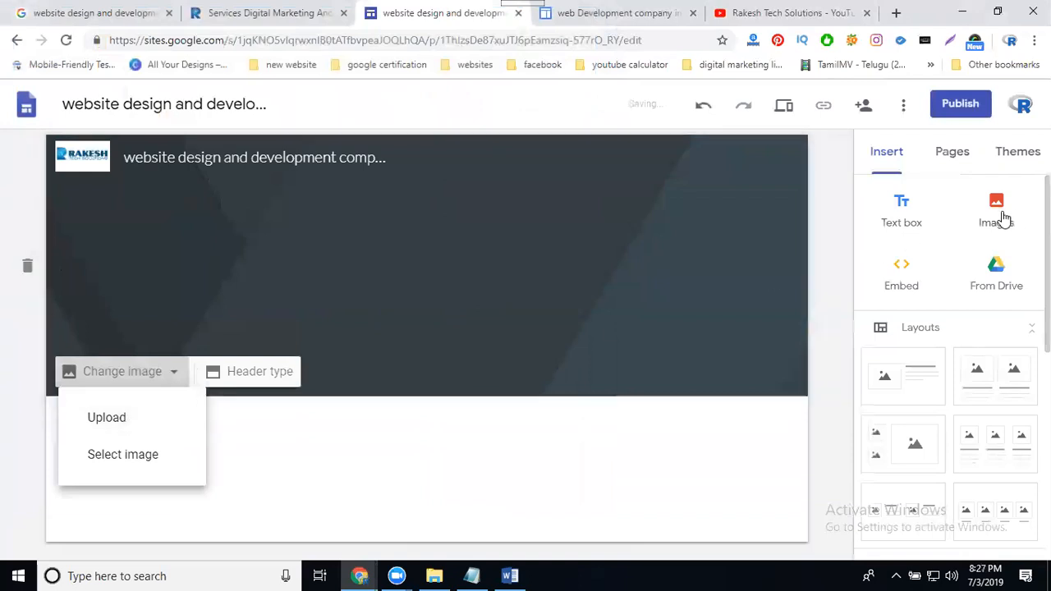
click(107, 418)
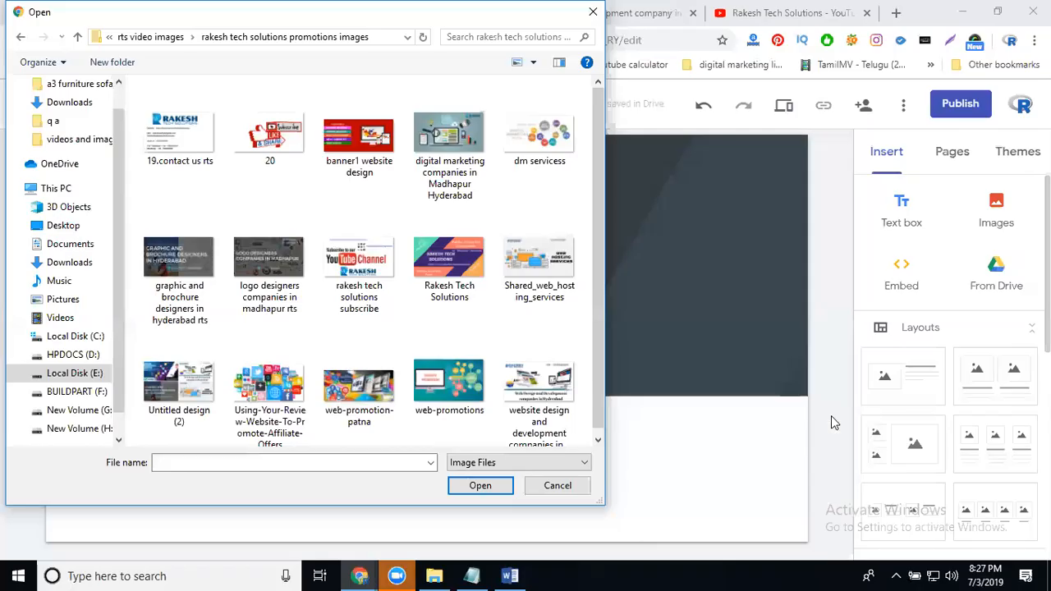
double_click(340, 396)
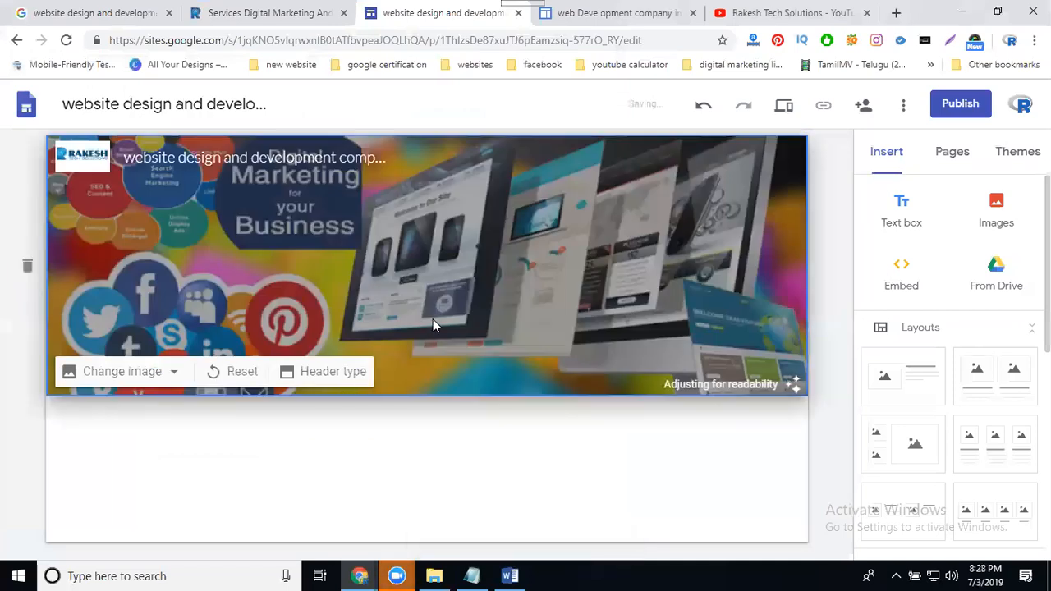
Change the header type to Large banner
click(329, 371)
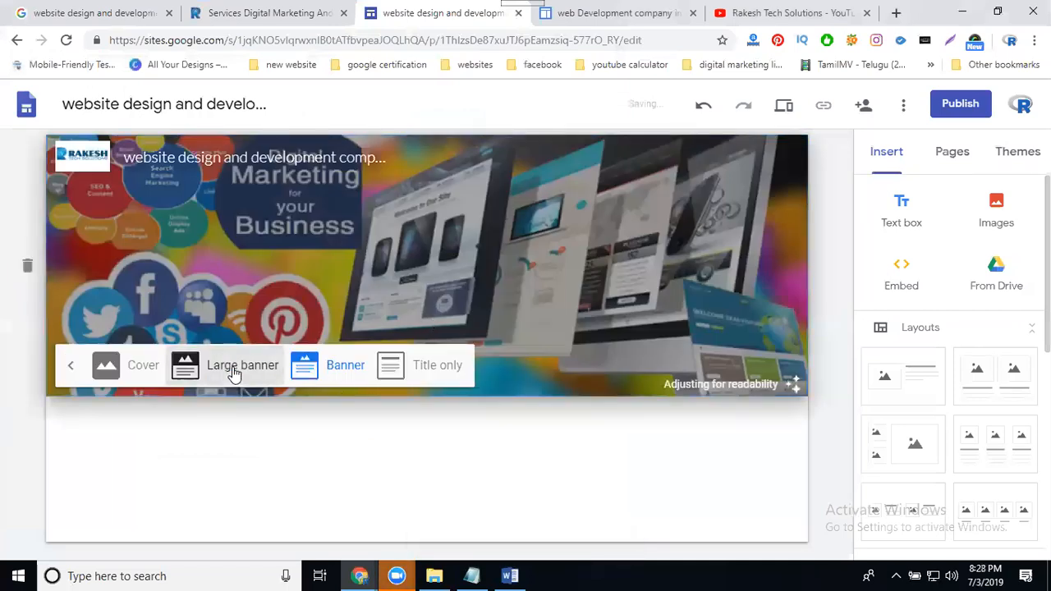
click(235, 367)
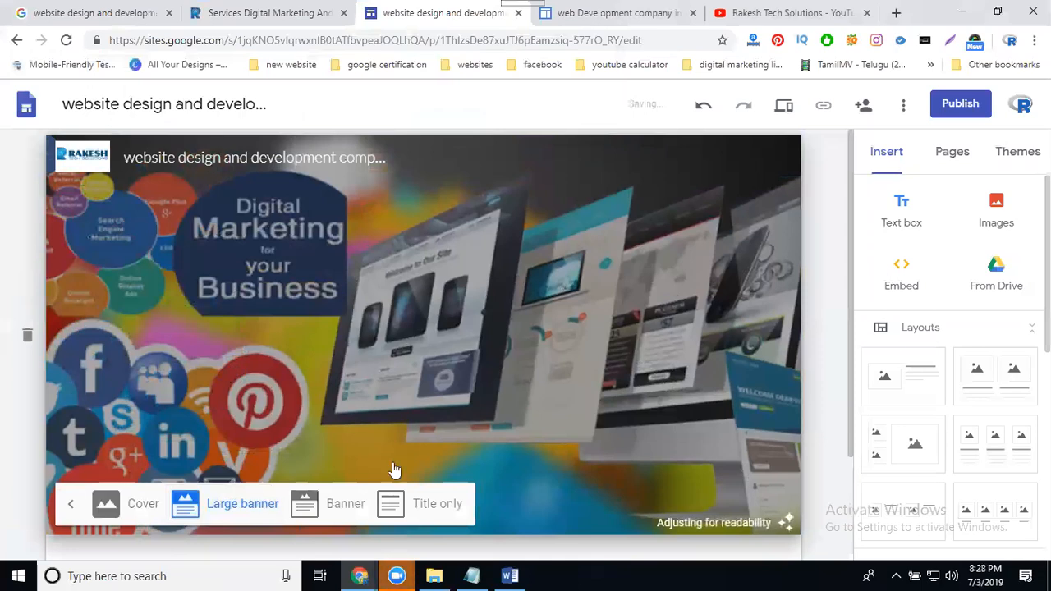
click(69, 506)
Delete the header section and upload the "banner1 website design" picture as a regular page image
click(26, 351)
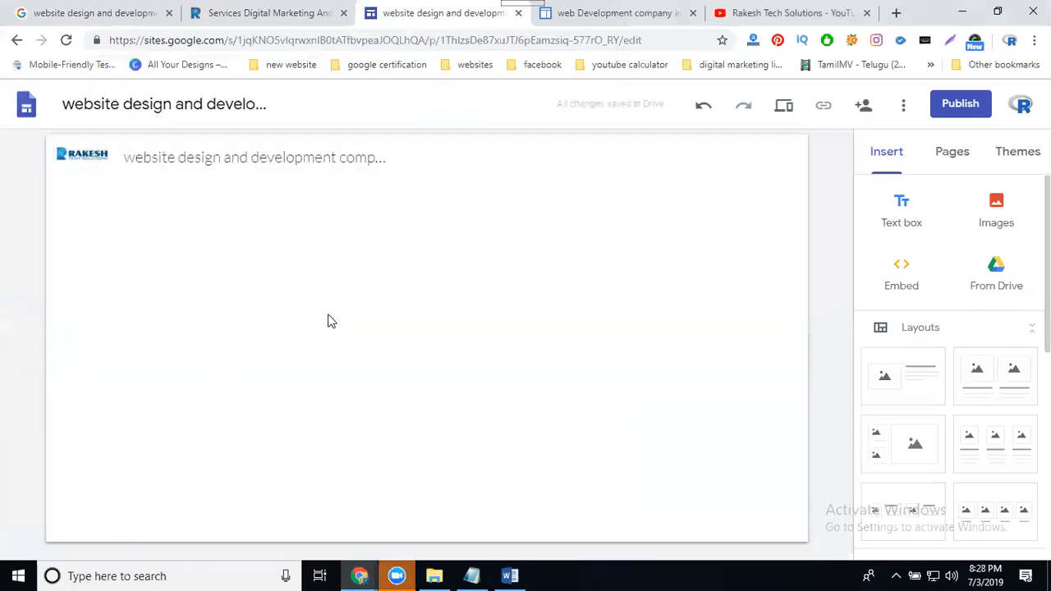
click(998, 218)
click(986, 261)
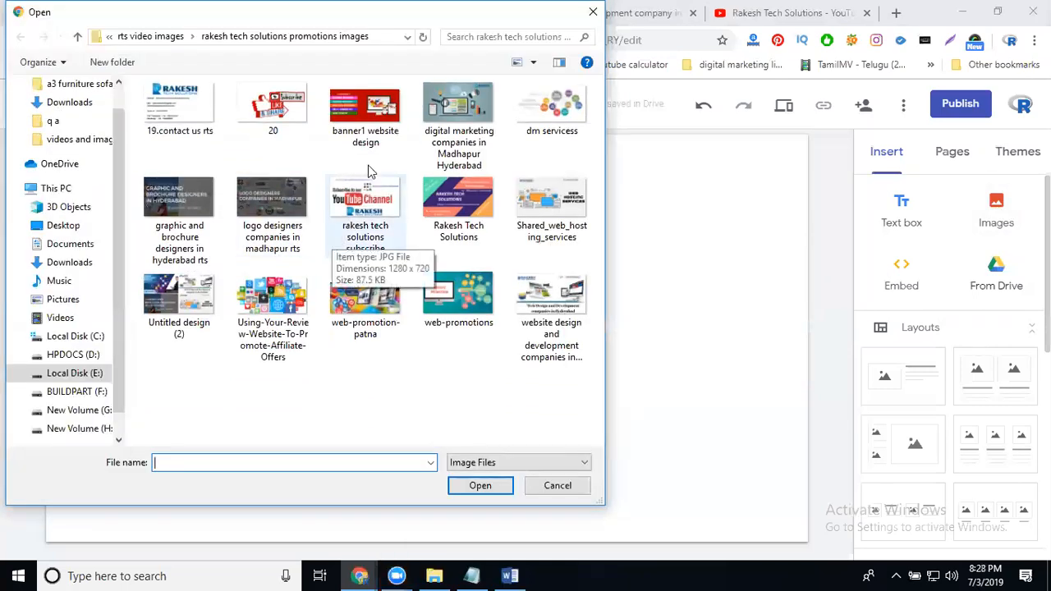
click(367, 105)
double_click(367, 105)
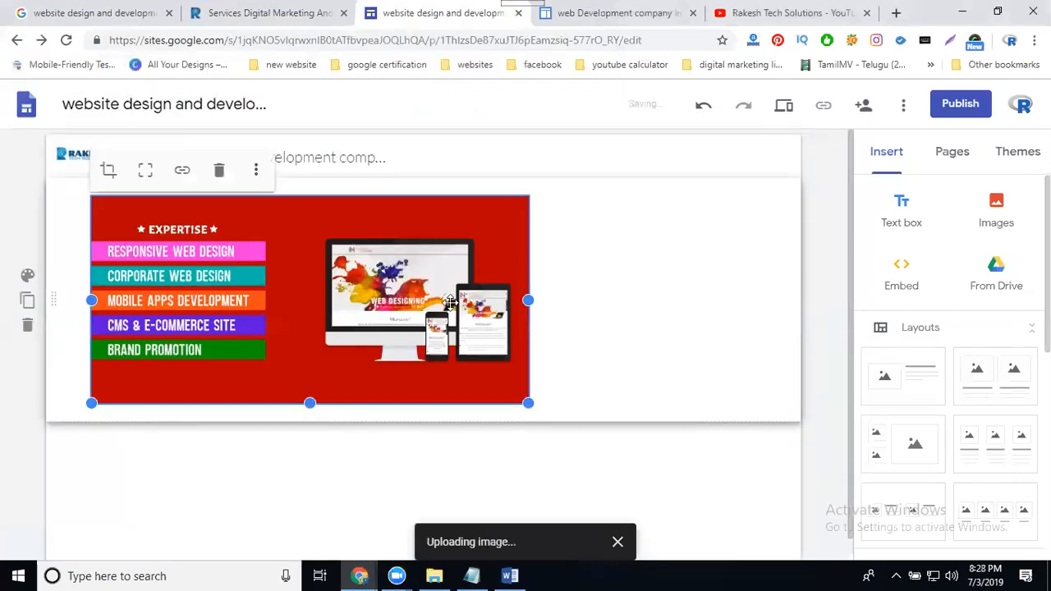
Try to stretch the inserted banner image across the full width of the page
drag(528, 300, 805, 312)
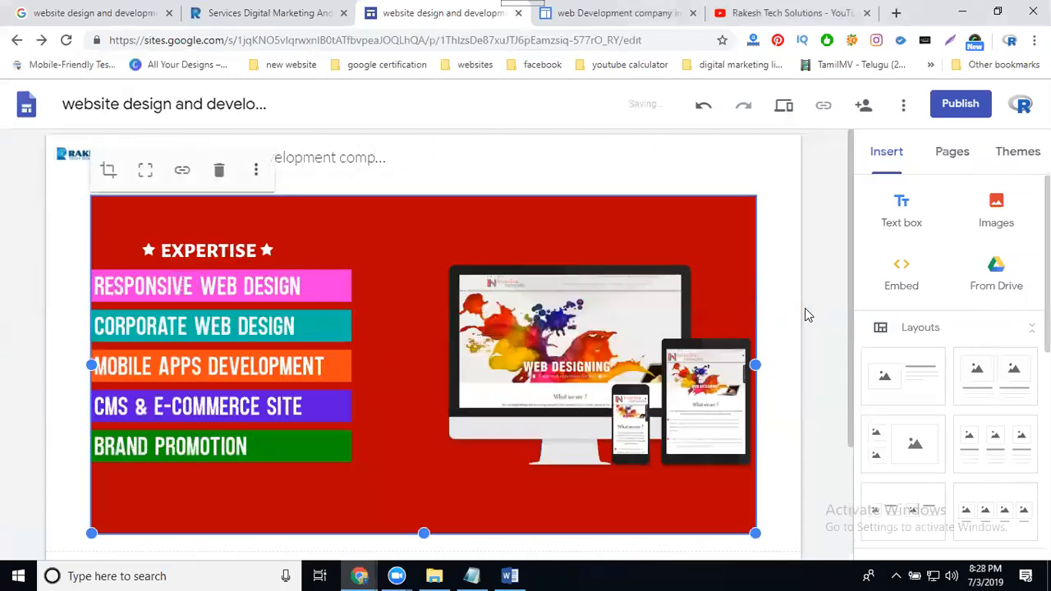
drag(93, 364, 47, 367)
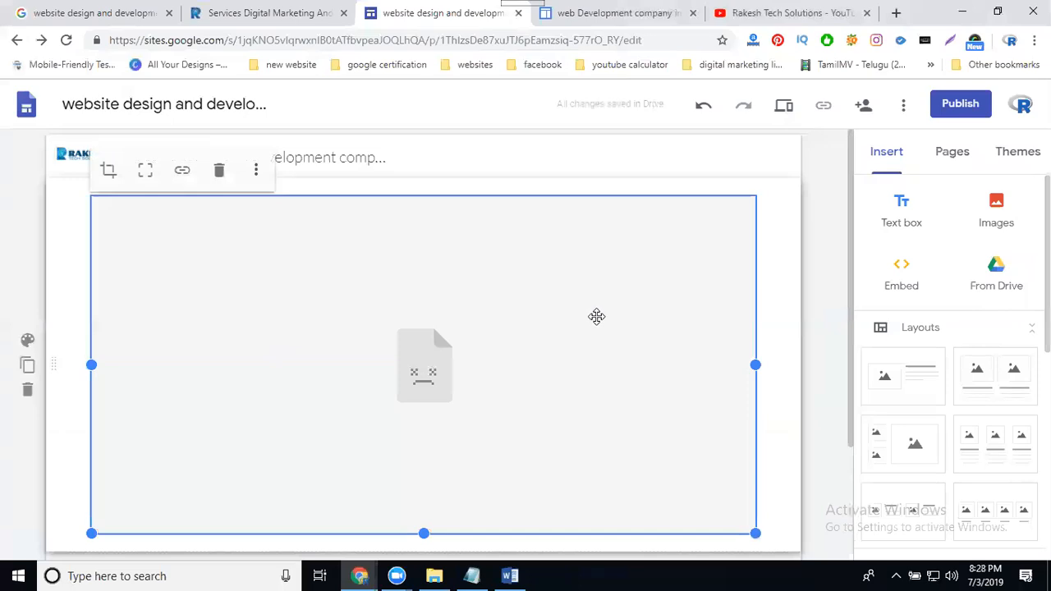
click(833, 282)
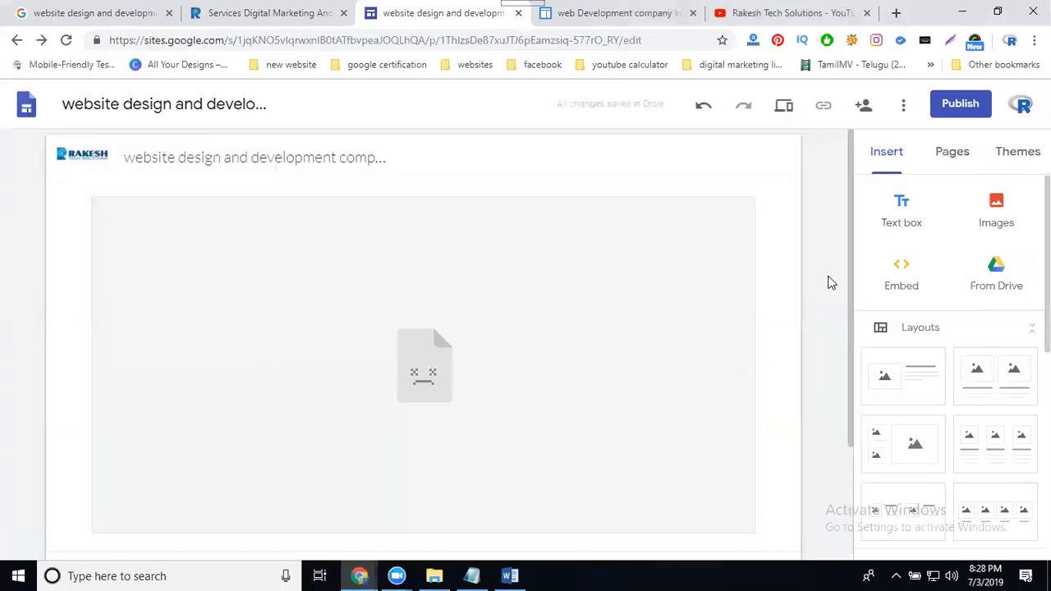
scroll(574, 269, down, 2)
click(571, 261)
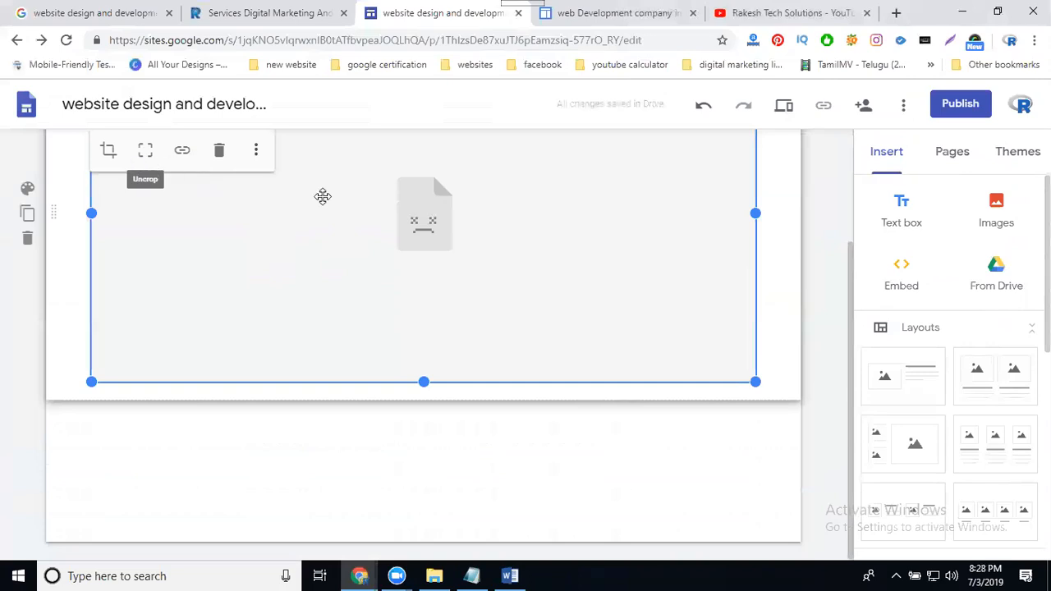
mouse_move(756, 214)
mouse_down()
mouse_move(580, 223)
mouse_move(510, 214)
mouse_move(758, 235)
mouse_up()
Insert "banner1 website design" again below the first image, and undo the edits back to before the header deletion
click(988, 211)
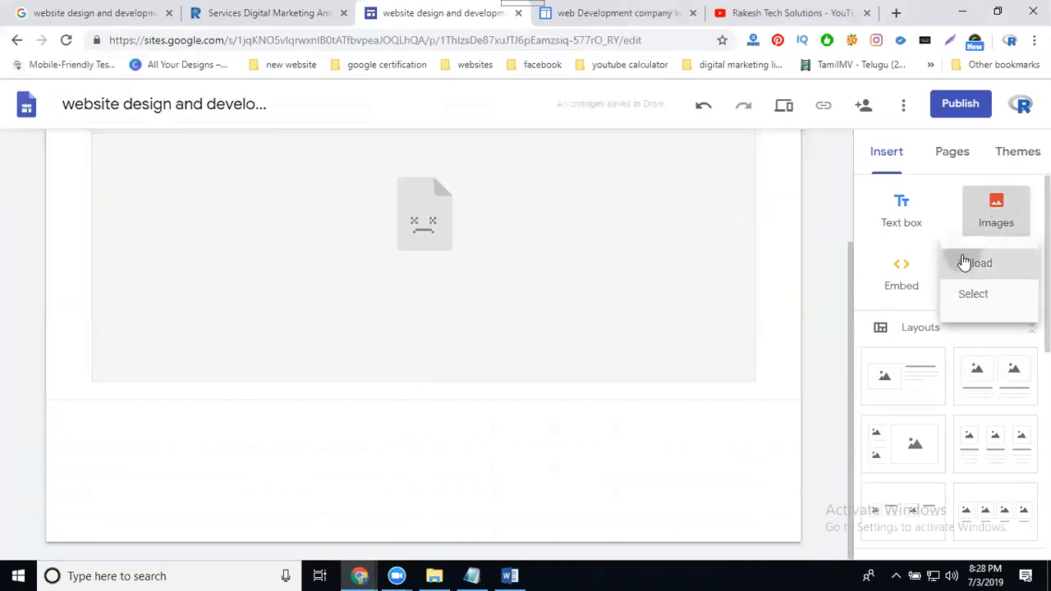
click(969, 263)
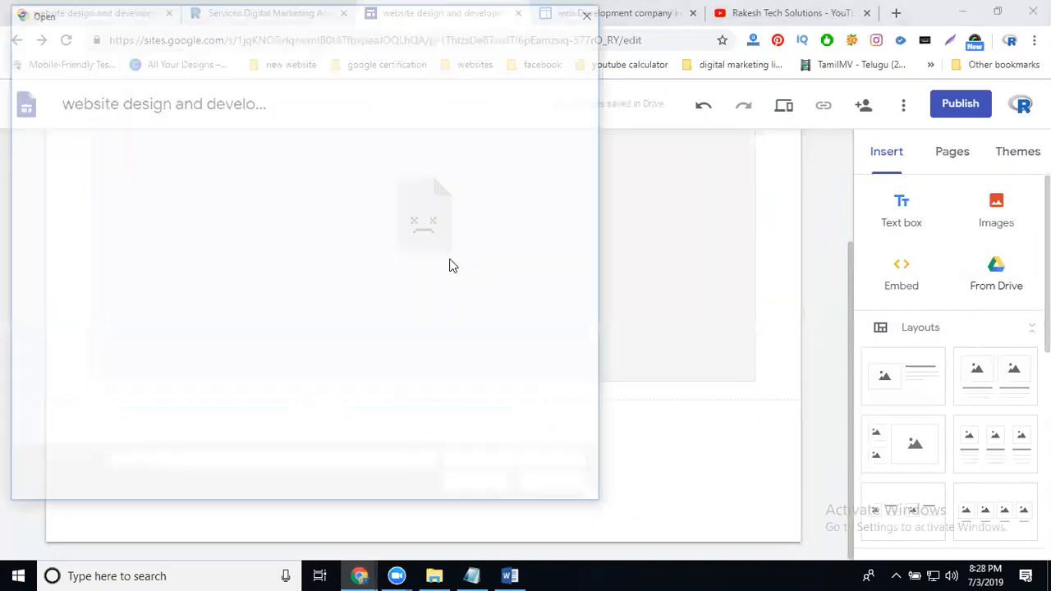
double_click(367, 145)
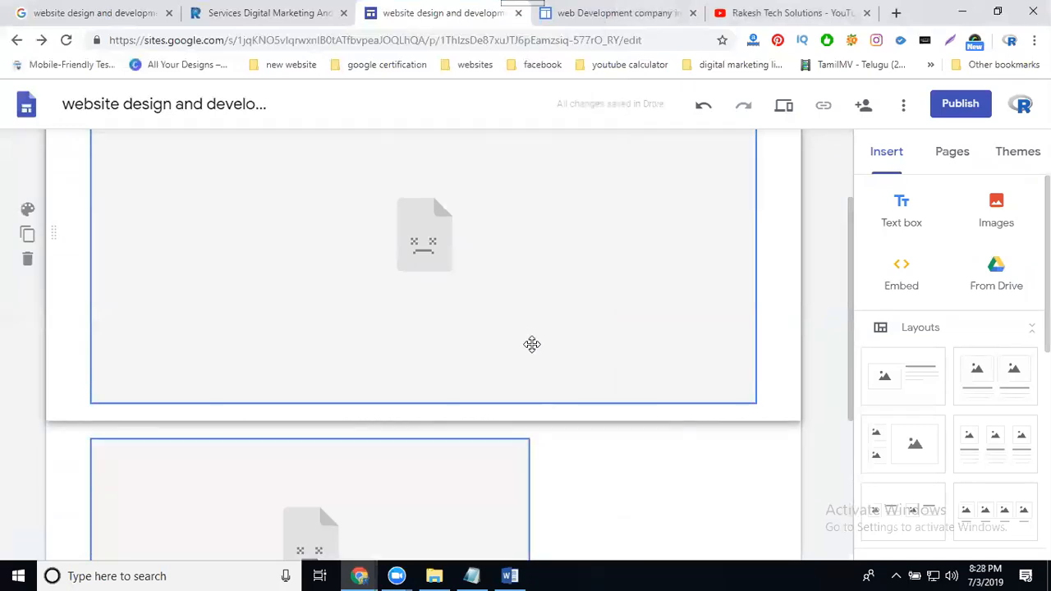
click(532, 349)
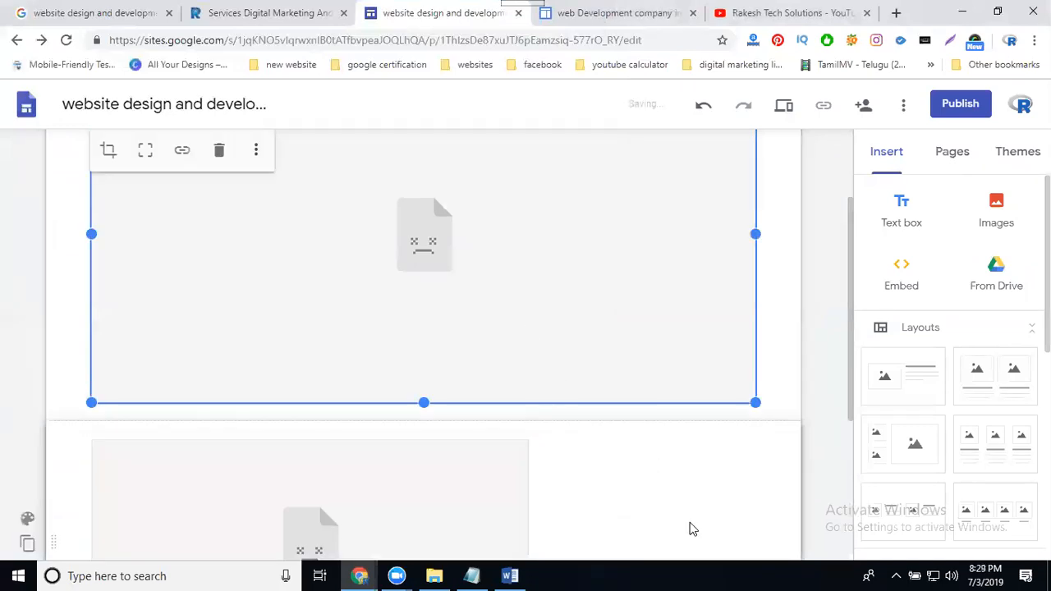
key(ctrl+z)
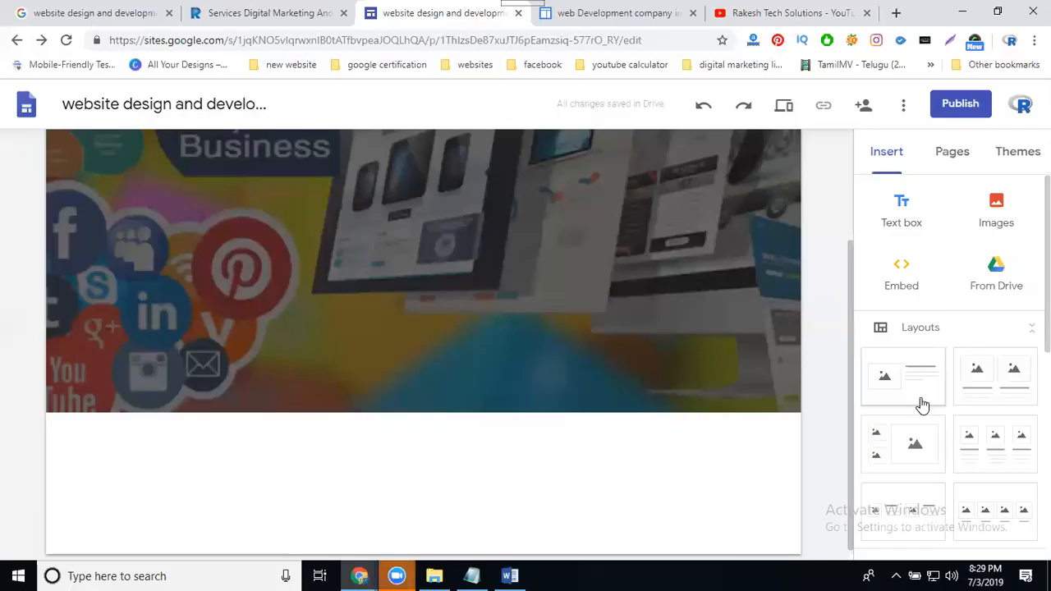
Replace the header image with the uploaded picture "banner1 website design"
click(150, 386)
click(129, 432)
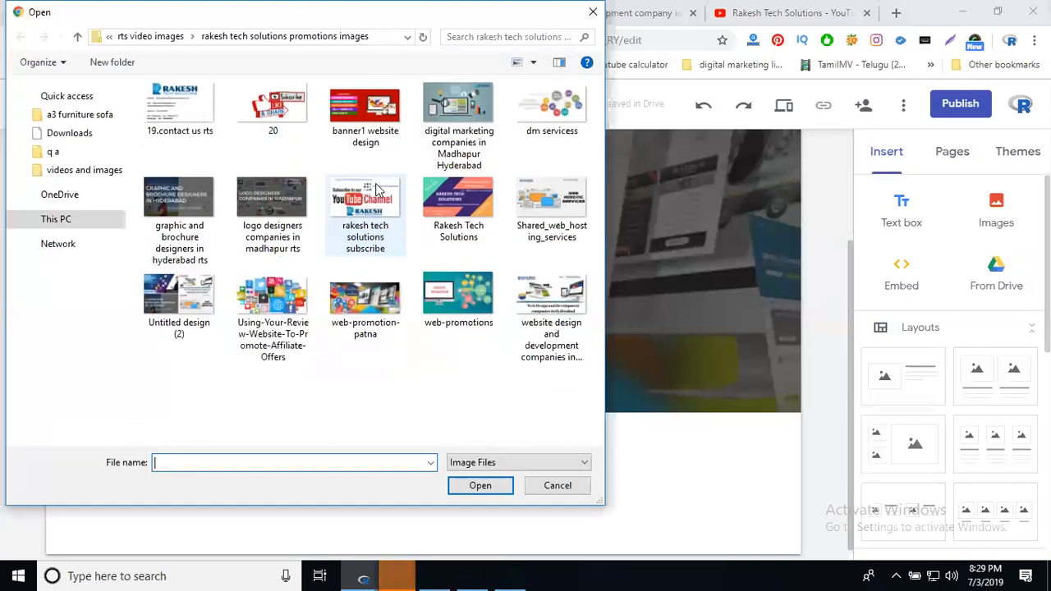
double_click(368, 124)
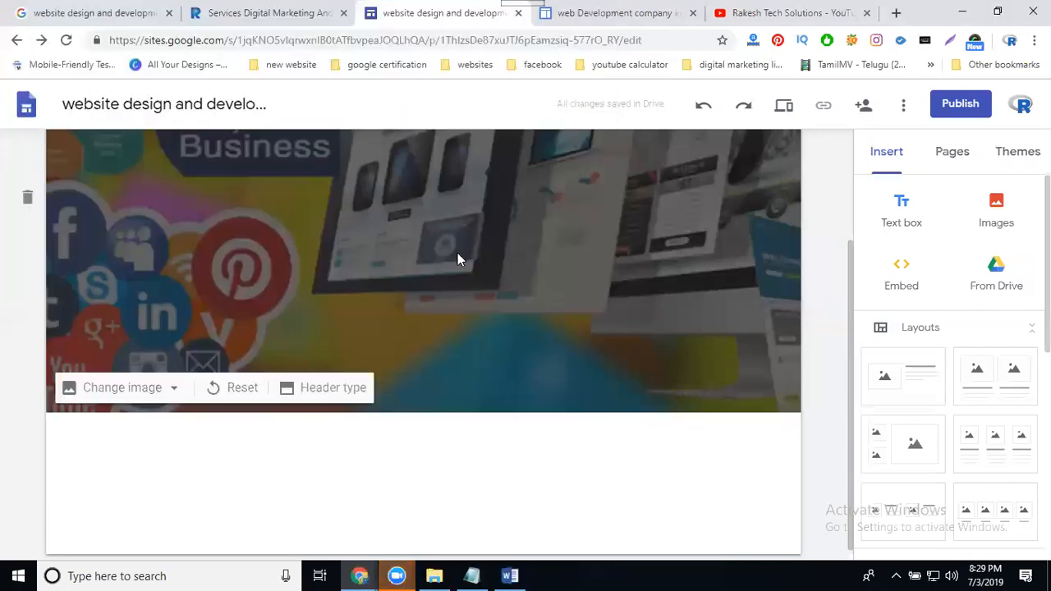
scroll(232, 382, down, 1)
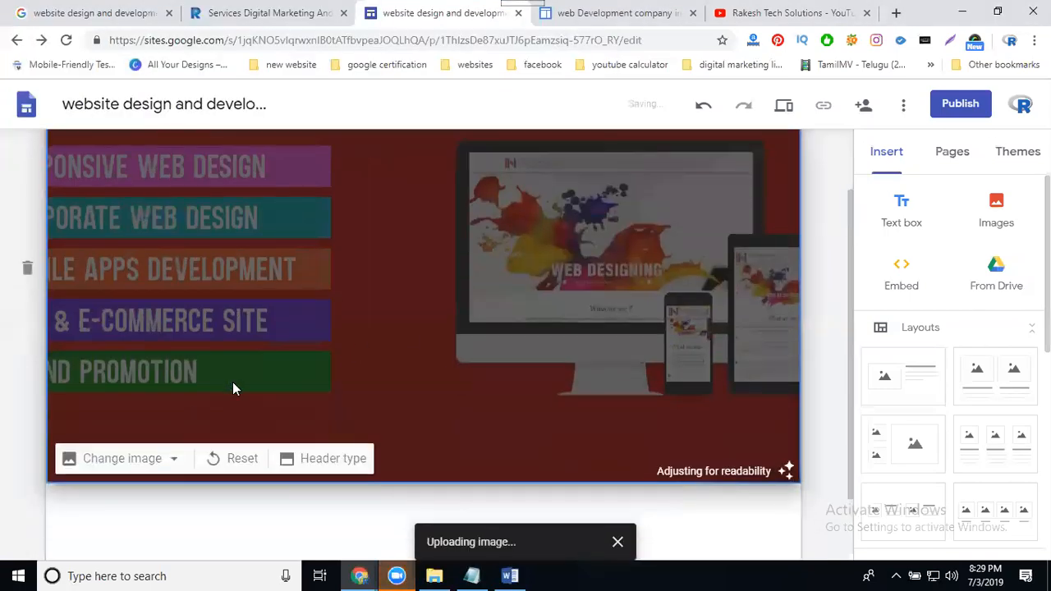
Apply the Large banner type to the header with its new image, and close the header options
click(323, 458)
click(247, 452)
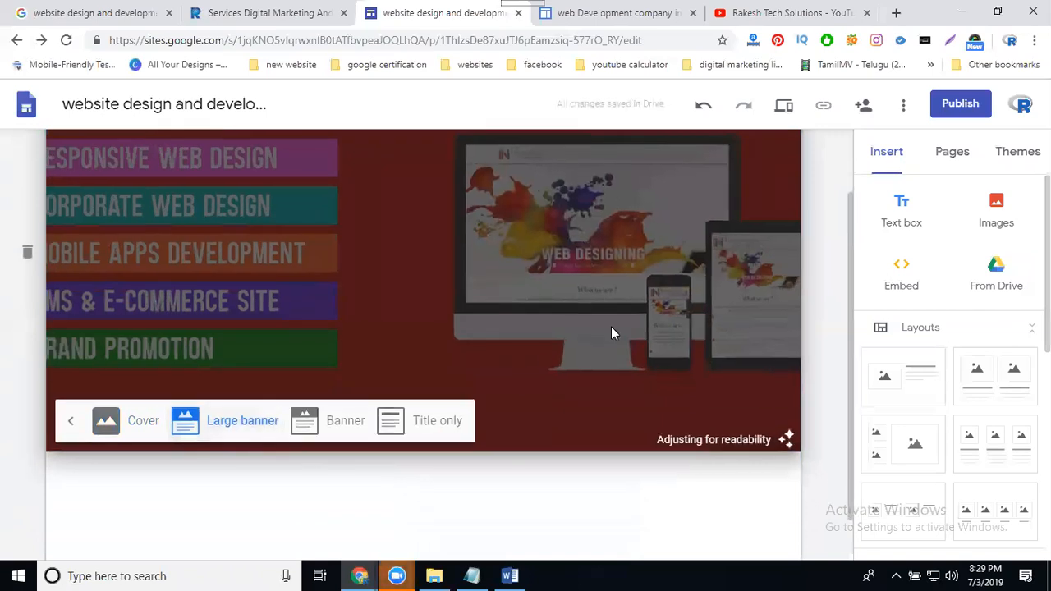
click(599, 302)
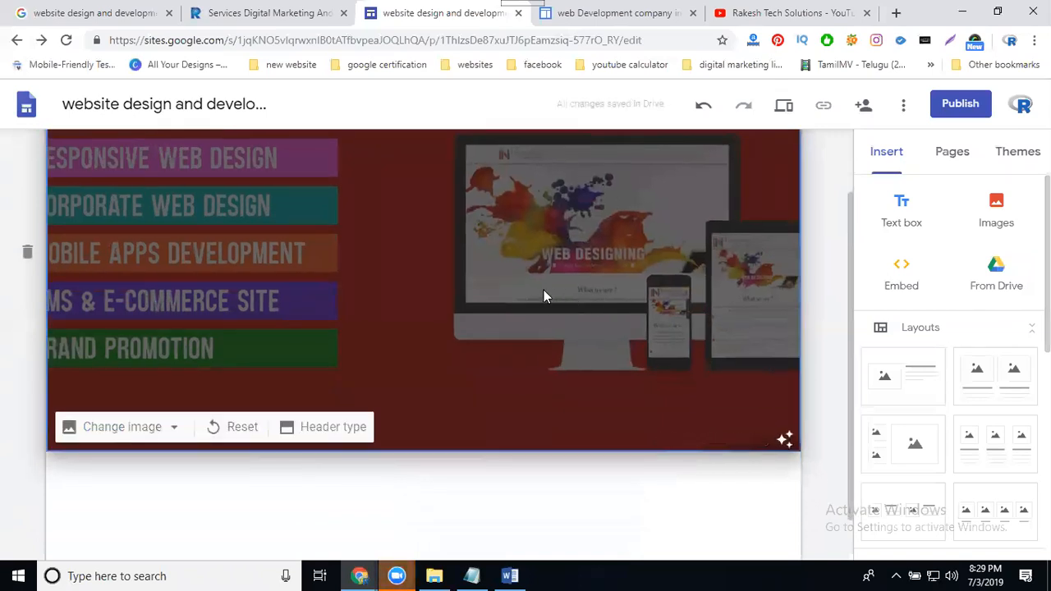
double_click(508, 283)
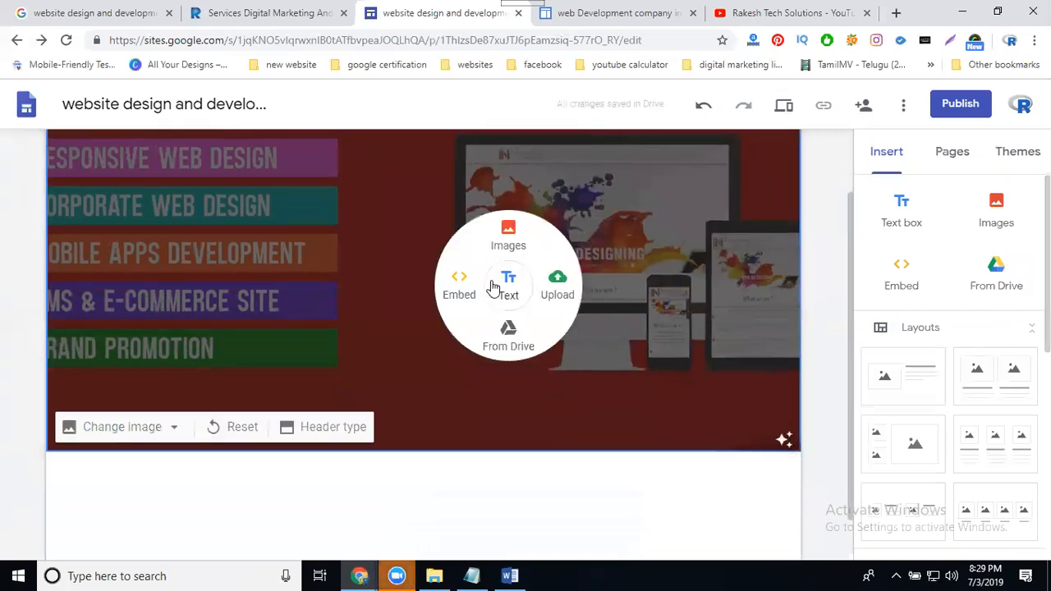
click(431, 202)
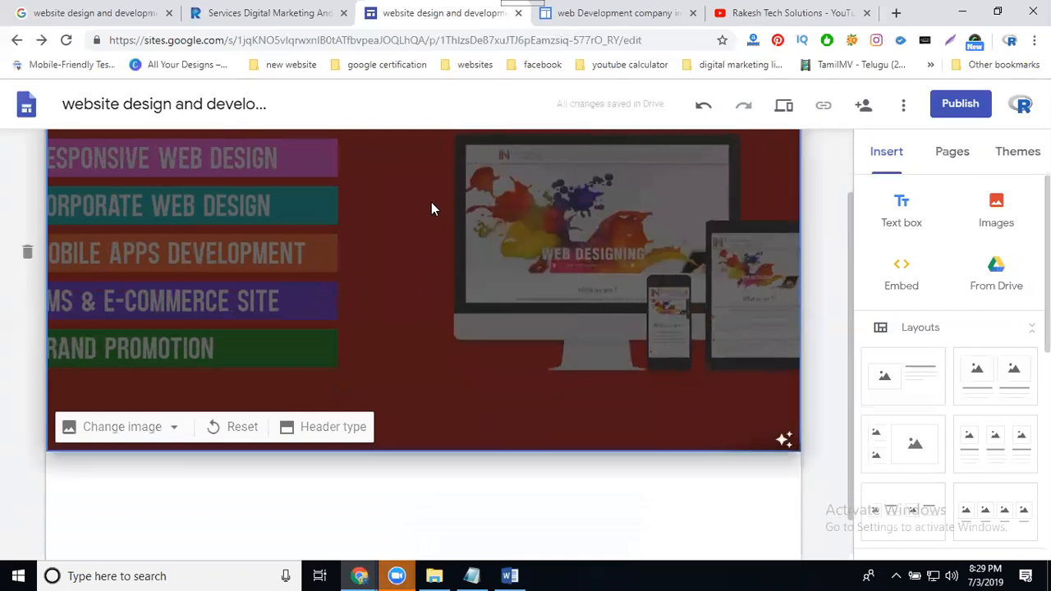
Change the home page header to the Banner type and close the header options
click(301, 435)
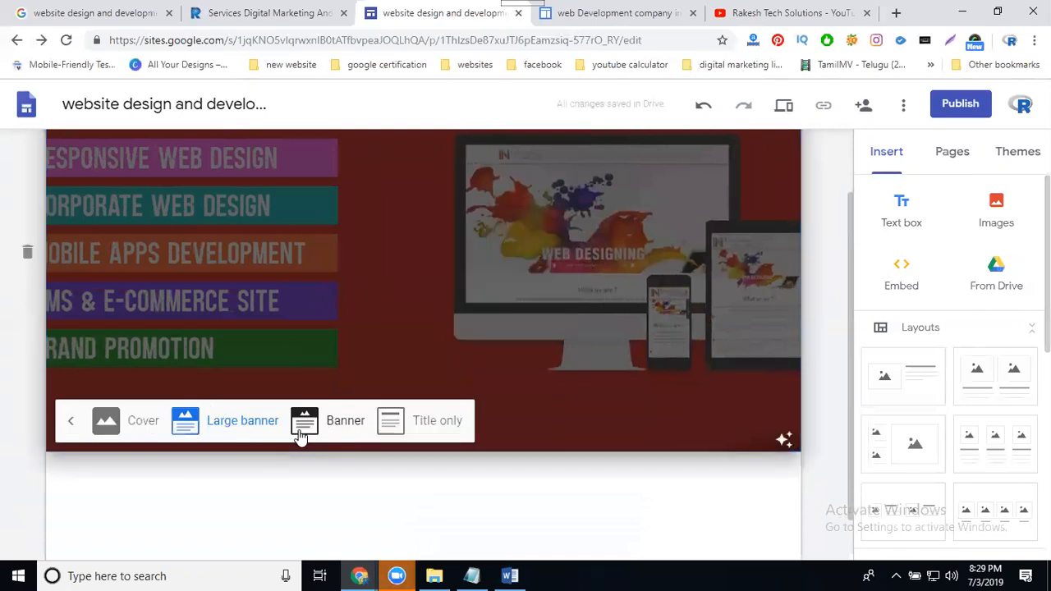
click(329, 423)
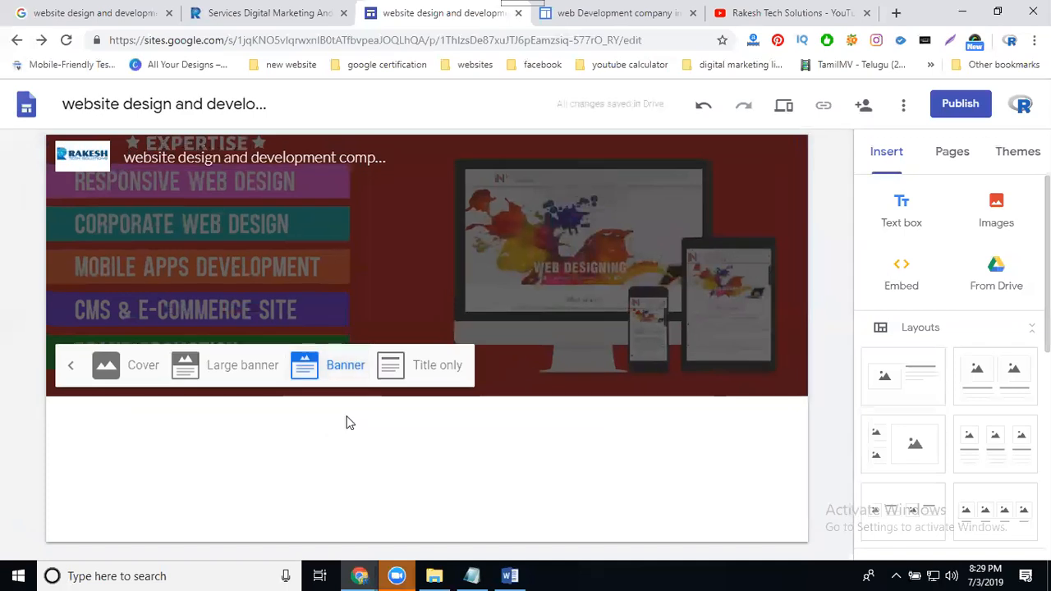
click(466, 473)
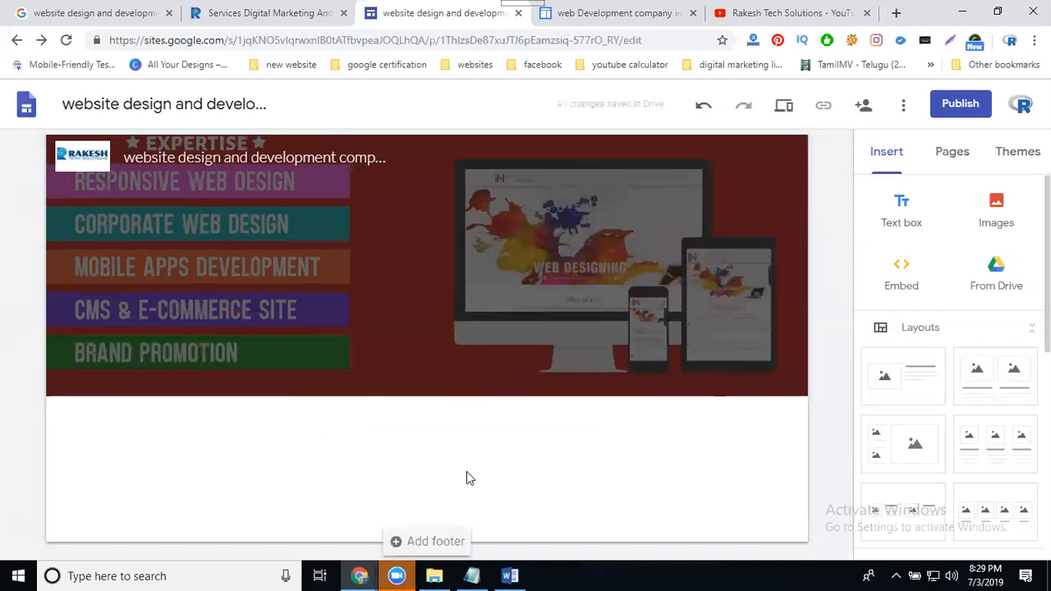
mouse_move(245, 230)
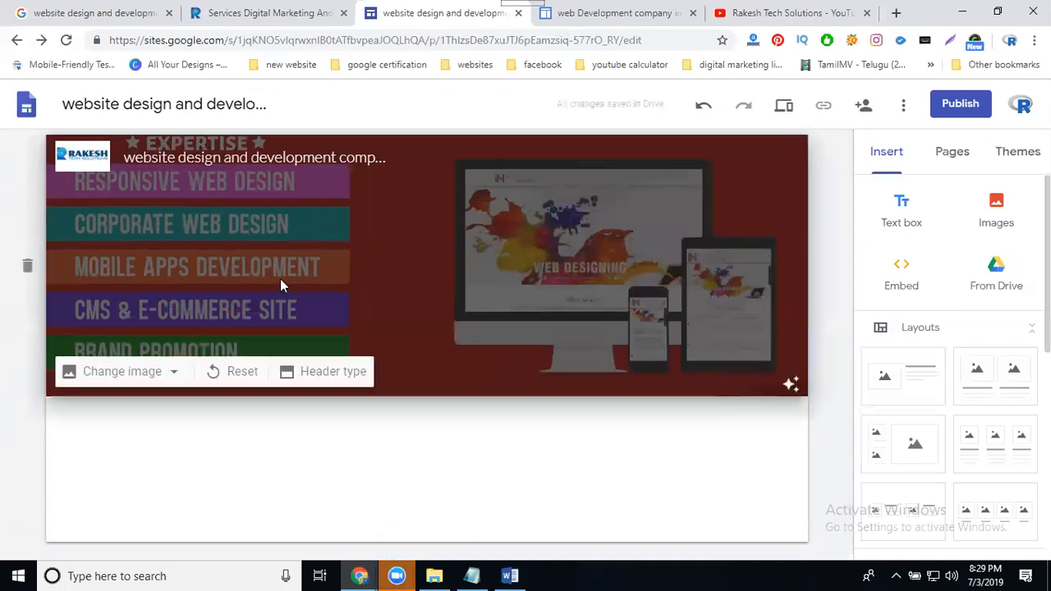
Add a text box below the home page header, and copy the opening "Rakesh Tech Solutions is one of..." paragraph from the Word document
click(909, 221)
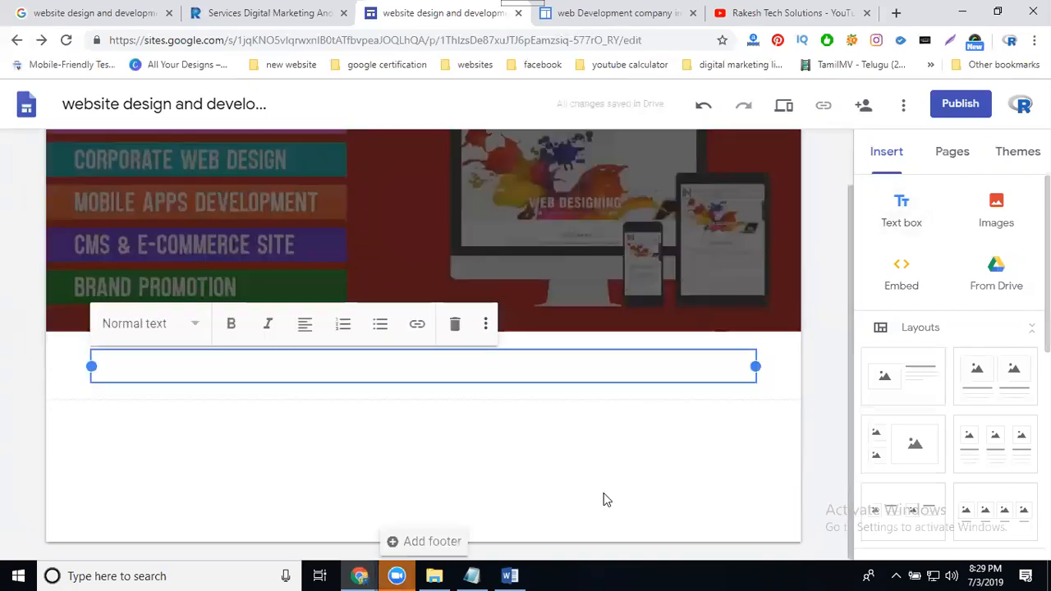
click(511, 576)
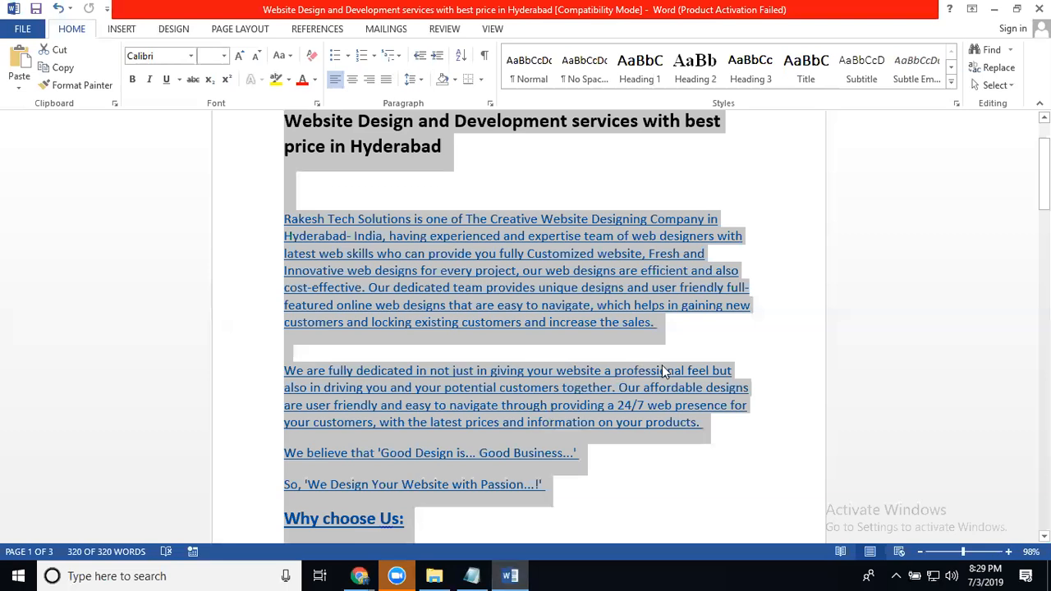
drag(678, 336, 279, 218)
key(ctrl+c)
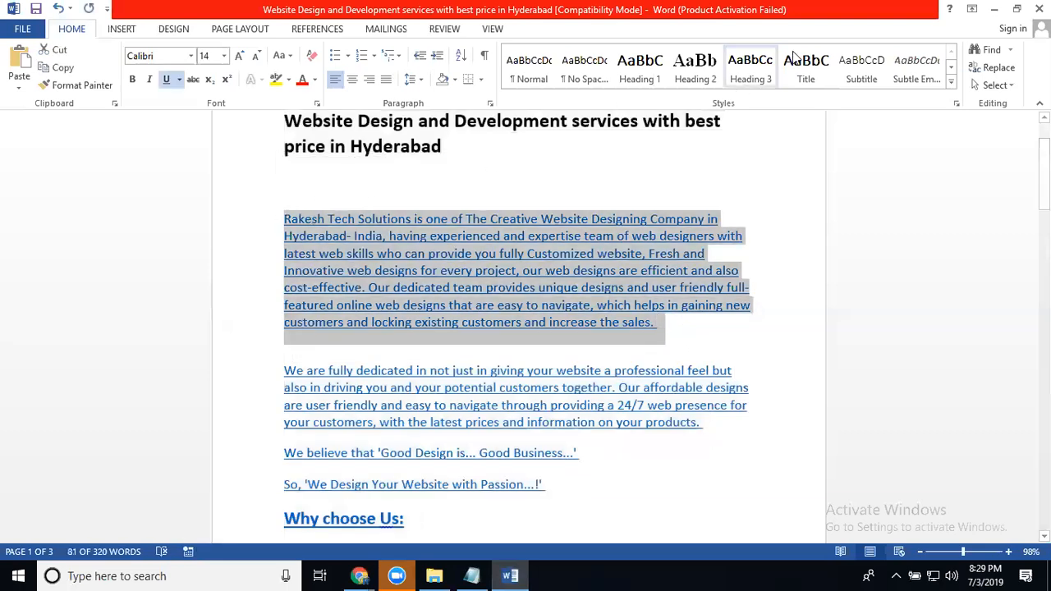
Strip the copied paragraph's formatting through a new Notepad file, and paste the plain text into the home page's empty text box
key(super+r)
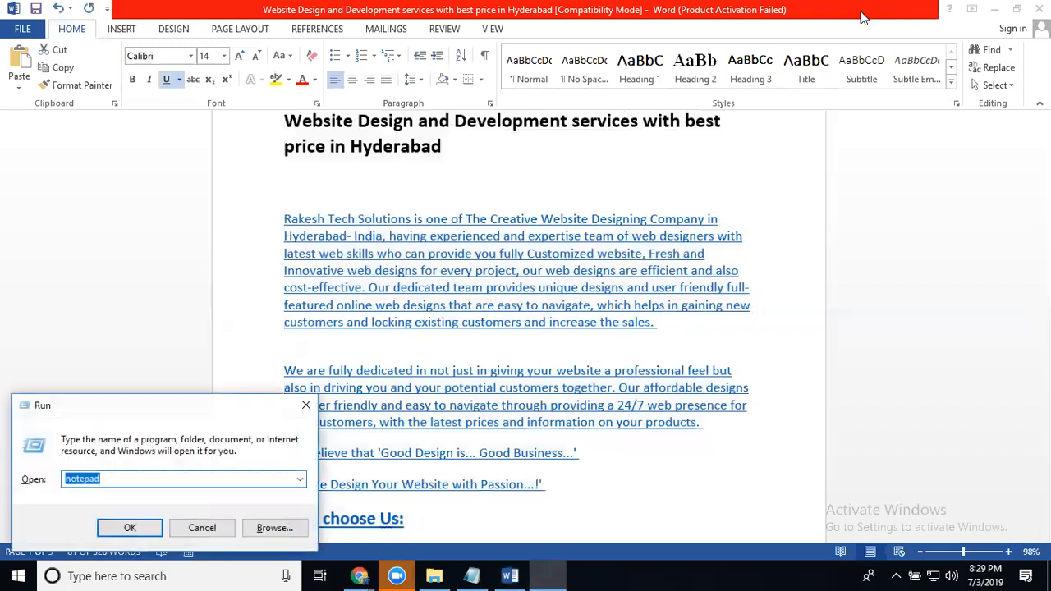
key(Return)
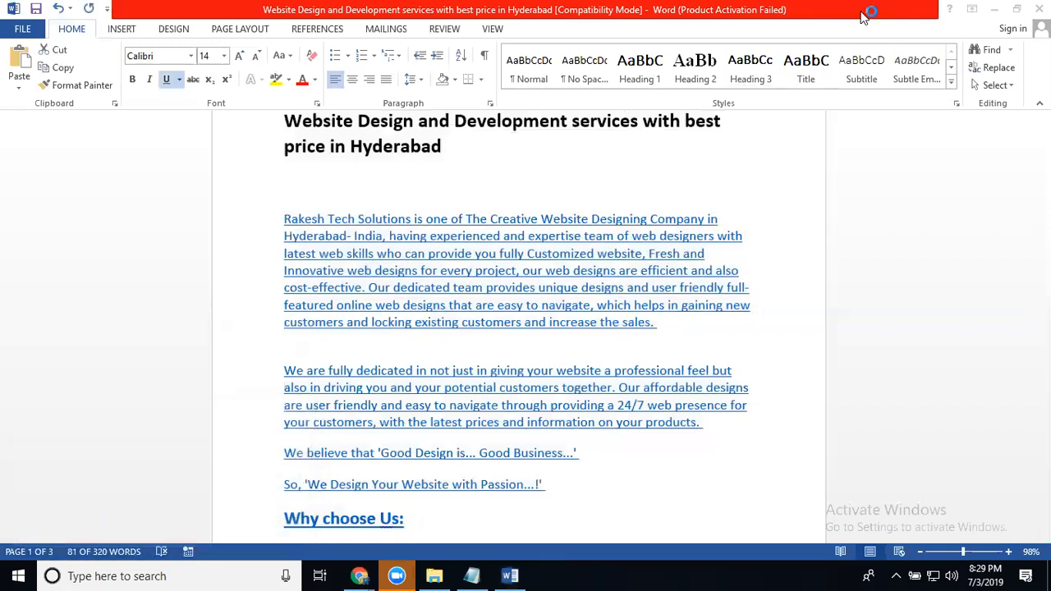
key(ctrl+v)
key(ctrl+a)
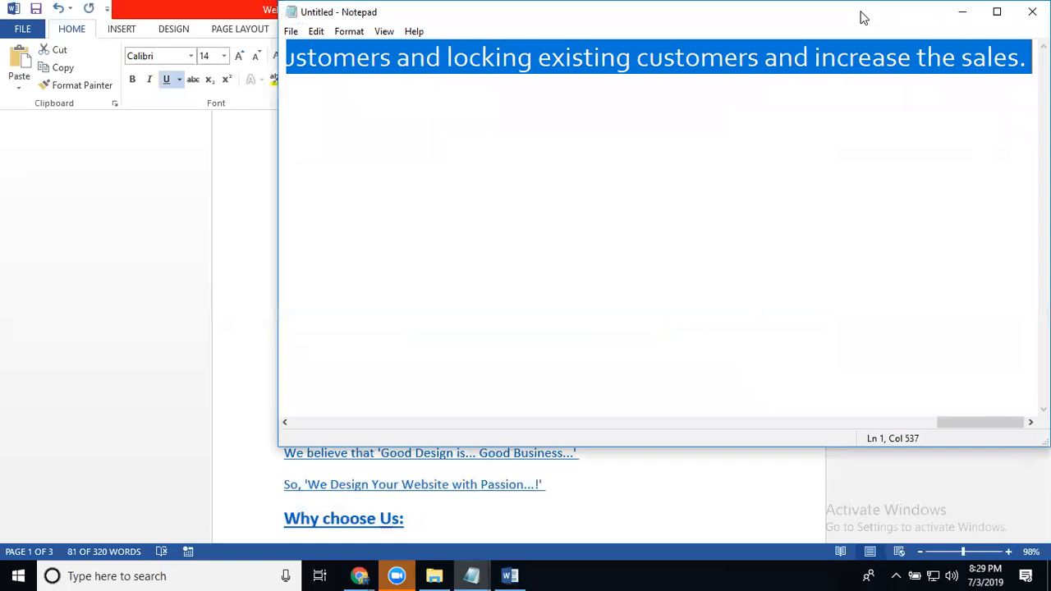
click(963, 13)
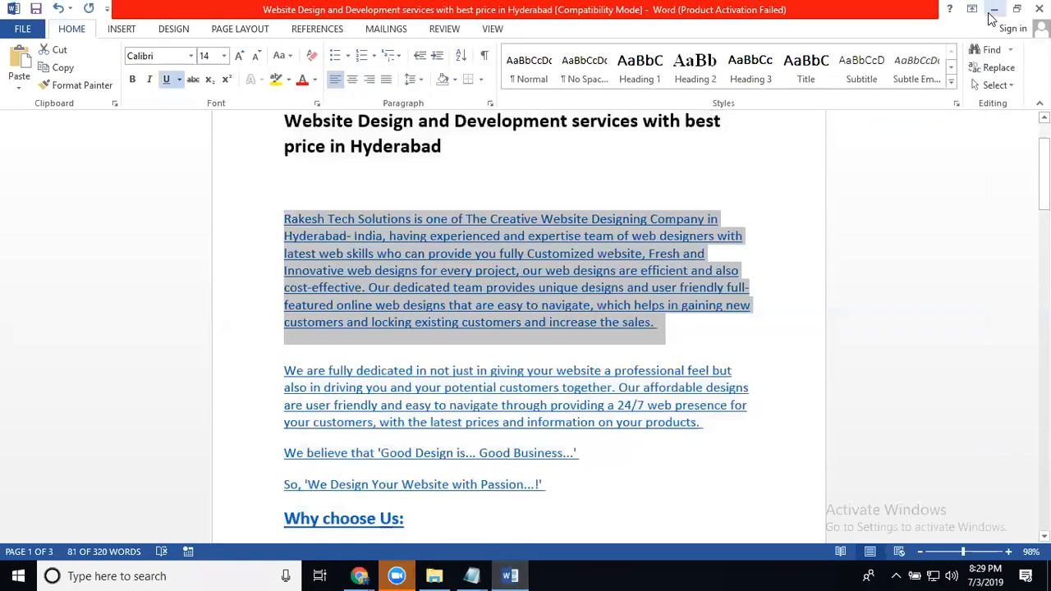
click(990, 13)
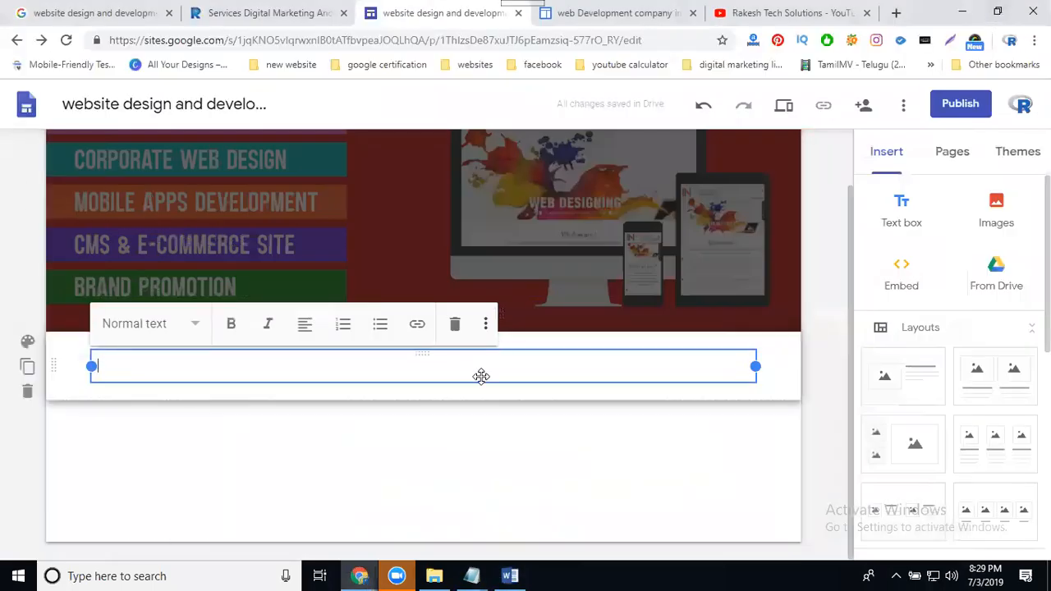
key(ctrl+v)
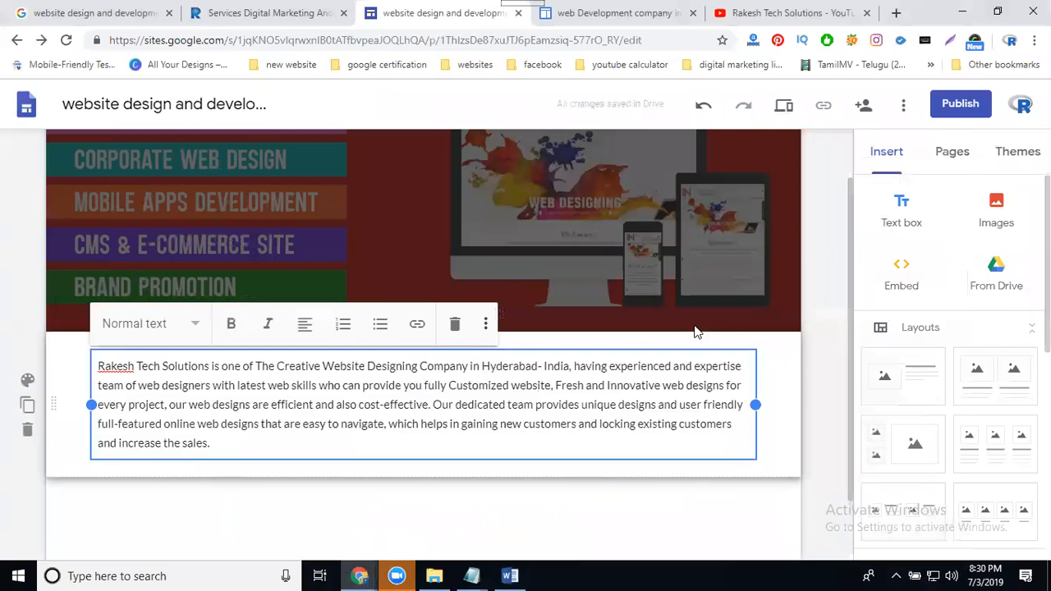
Add a new page named "Services" to the site
click(945, 155)
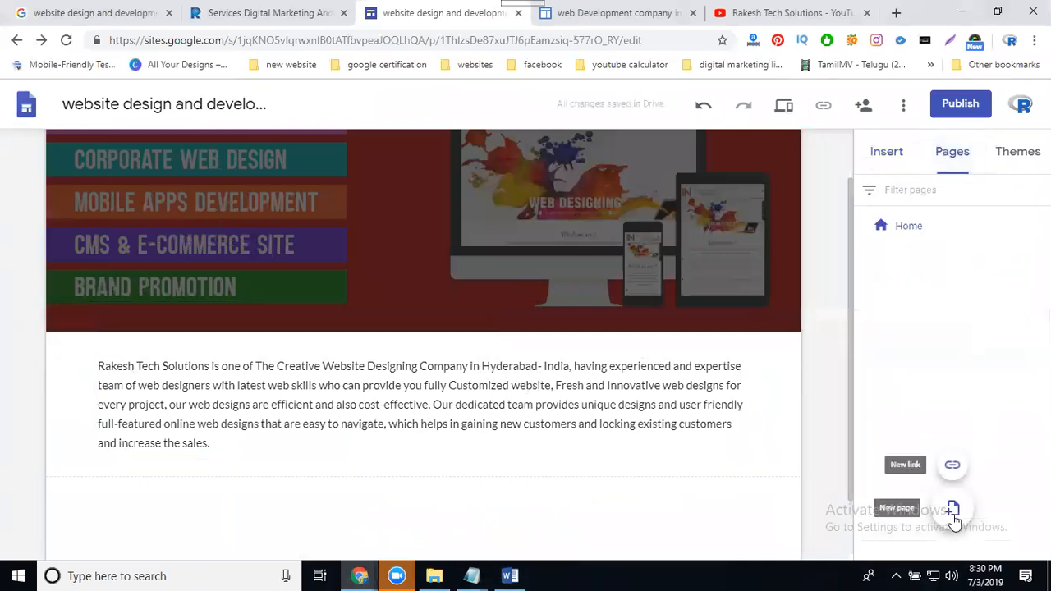
click(953, 511)
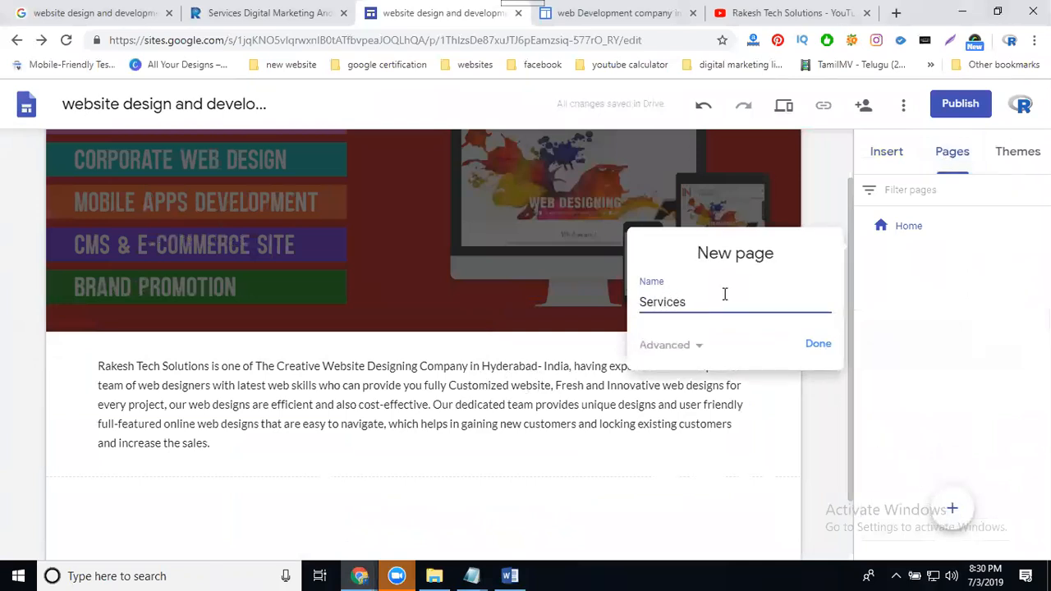
click(816, 346)
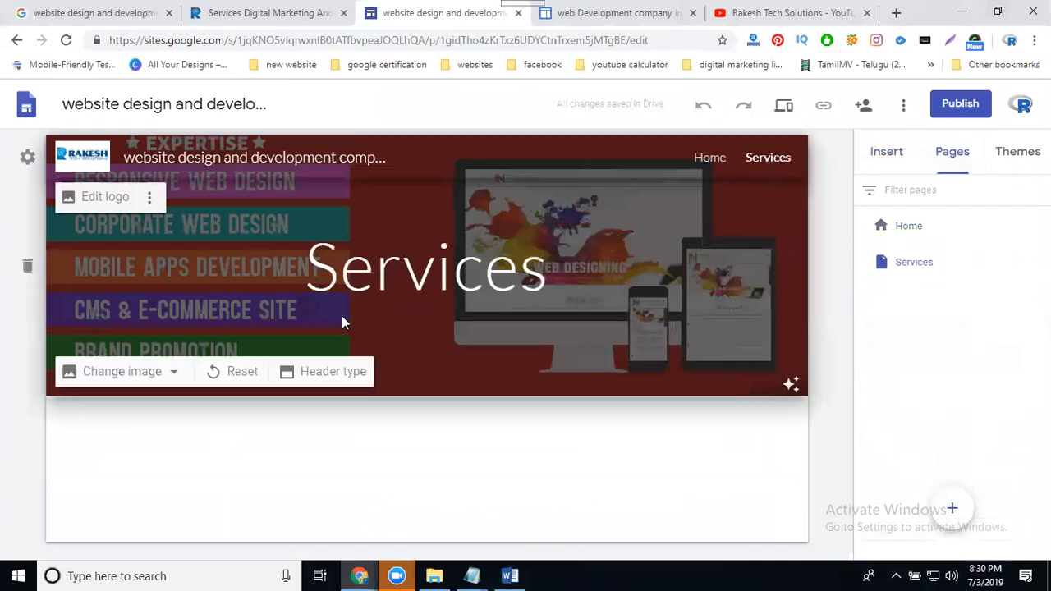
Add a text box to the Services page, and select the Word text from "We are fully dedicated" through "Any other concept oriented websites"
click(887, 152)
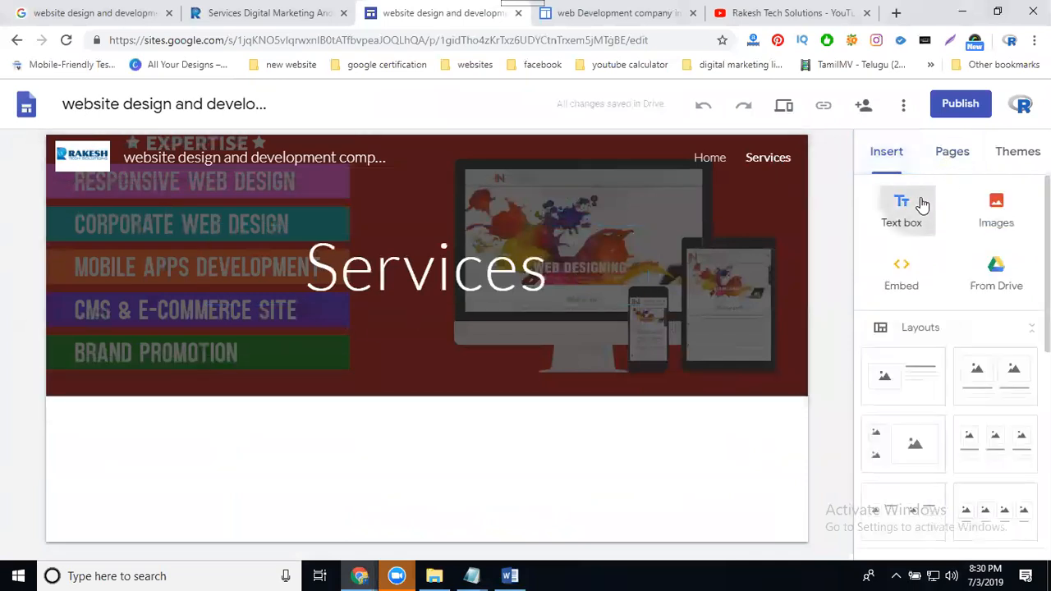
click(920, 205)
click(509, 576)
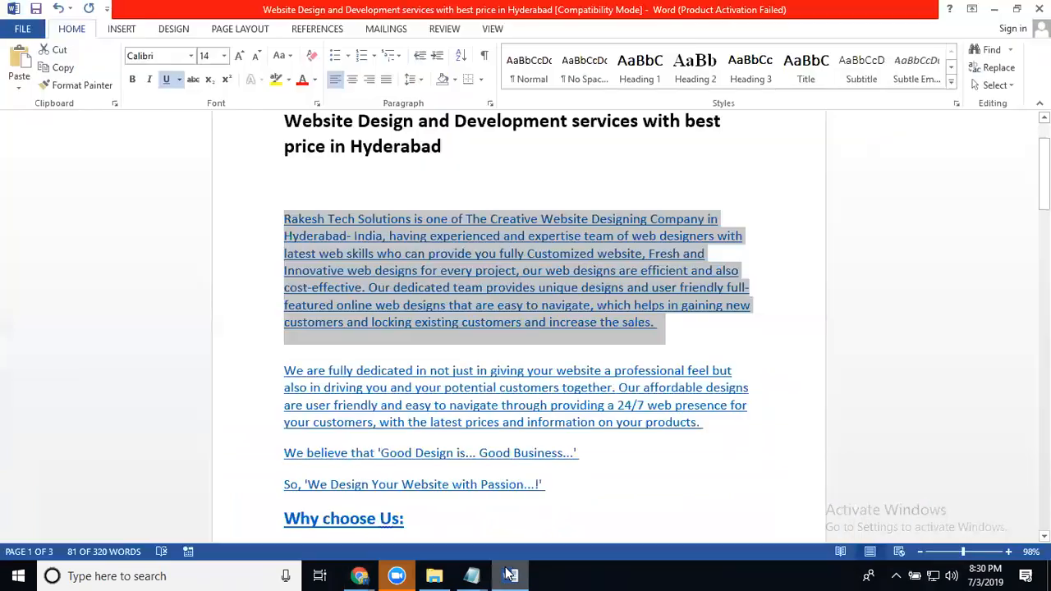
click(277, 286)
drag(284, 369, 538, 381)
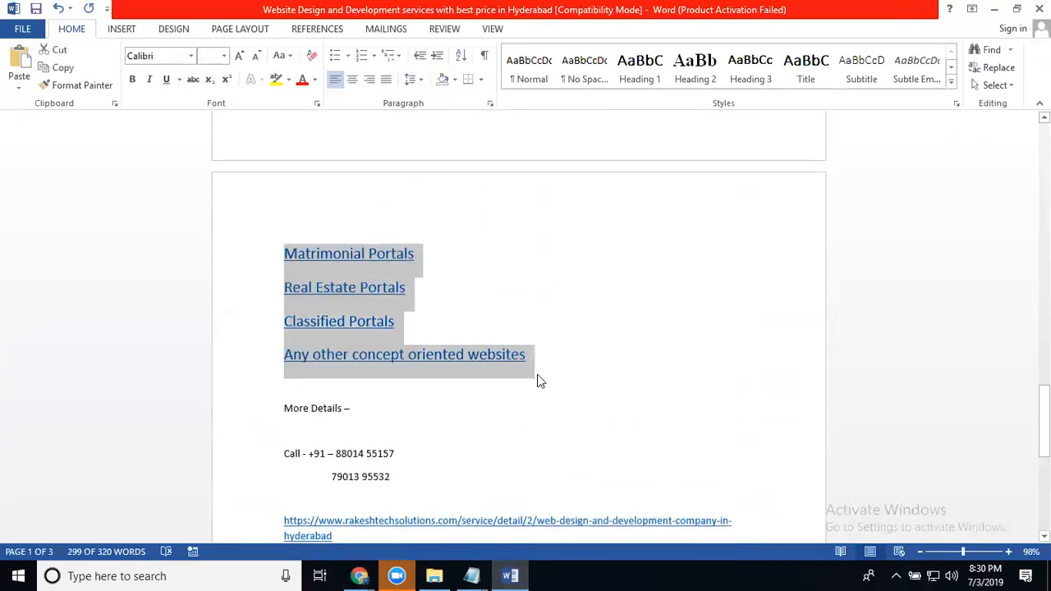
Replace the Notepad contents with the copied services text, and paste the plain version into the Services page's text box
click(475, 575)
click(550, 529)
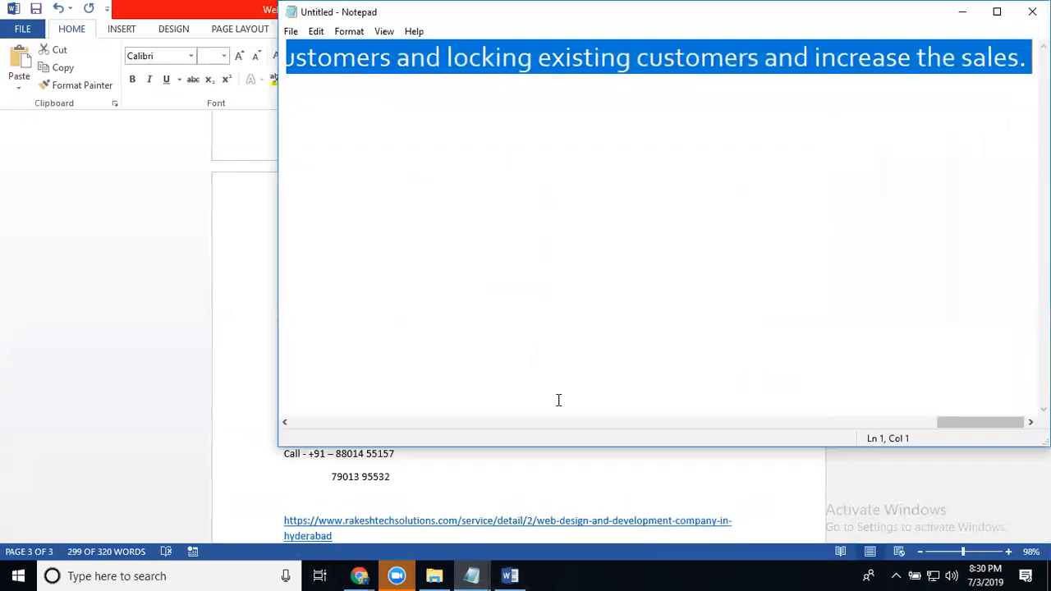
key(ctrl+v)
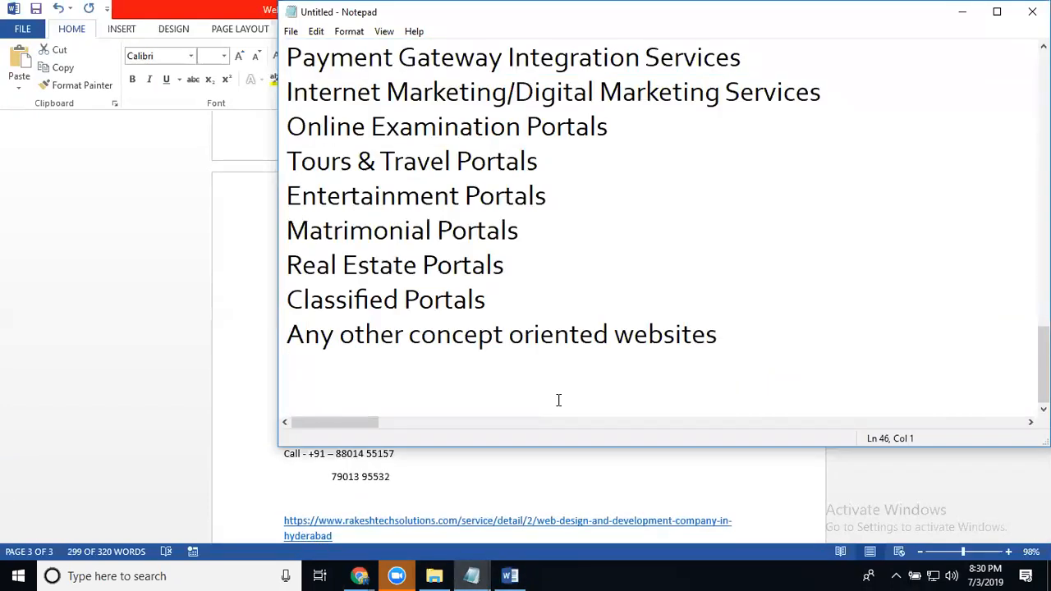
key(ctrl+a)
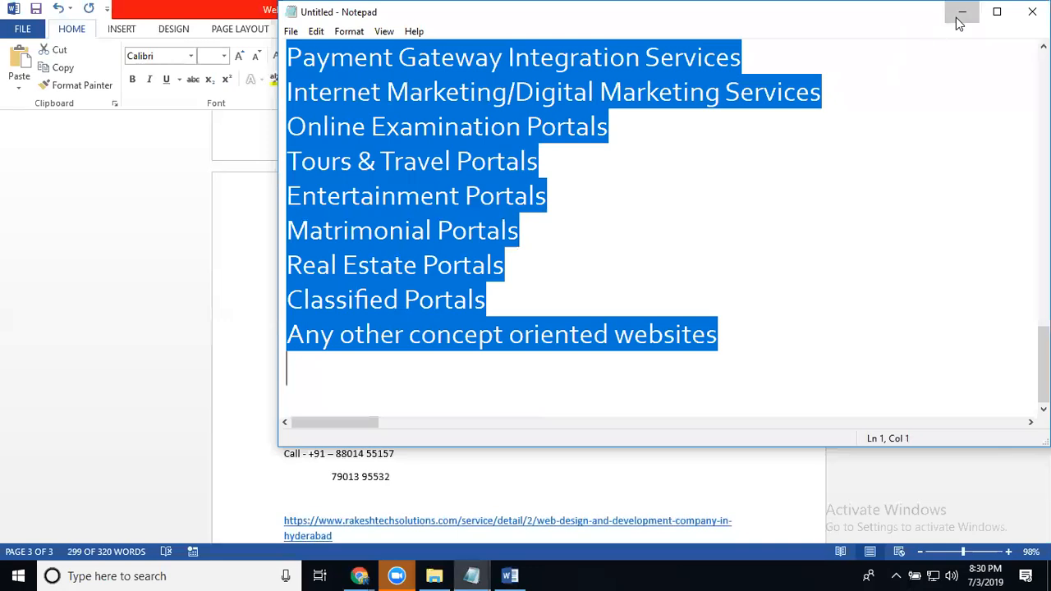
click(962, 12)
click(993, 12)
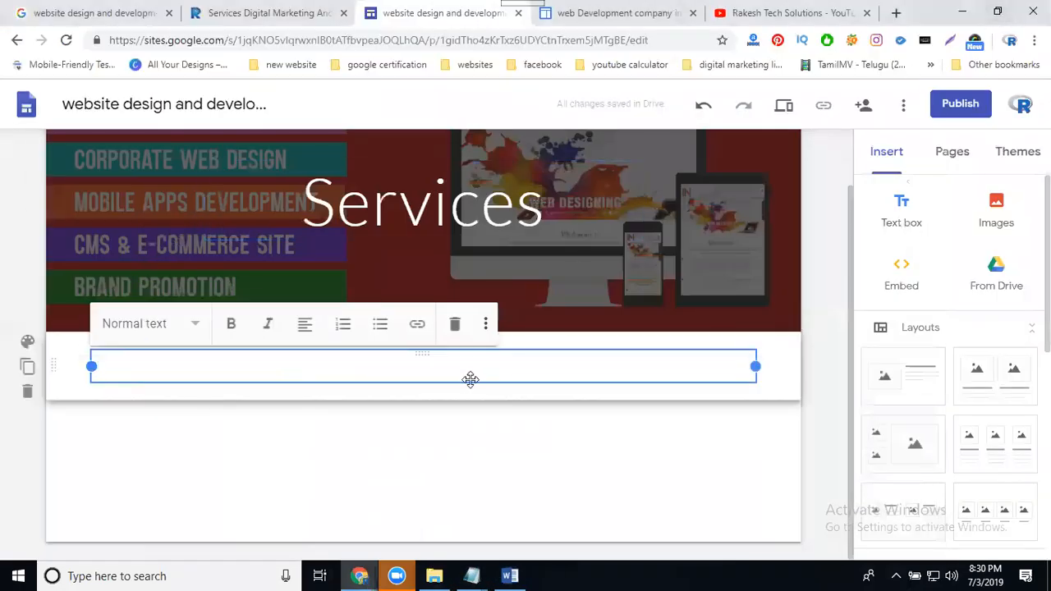
key(ctrl+v)
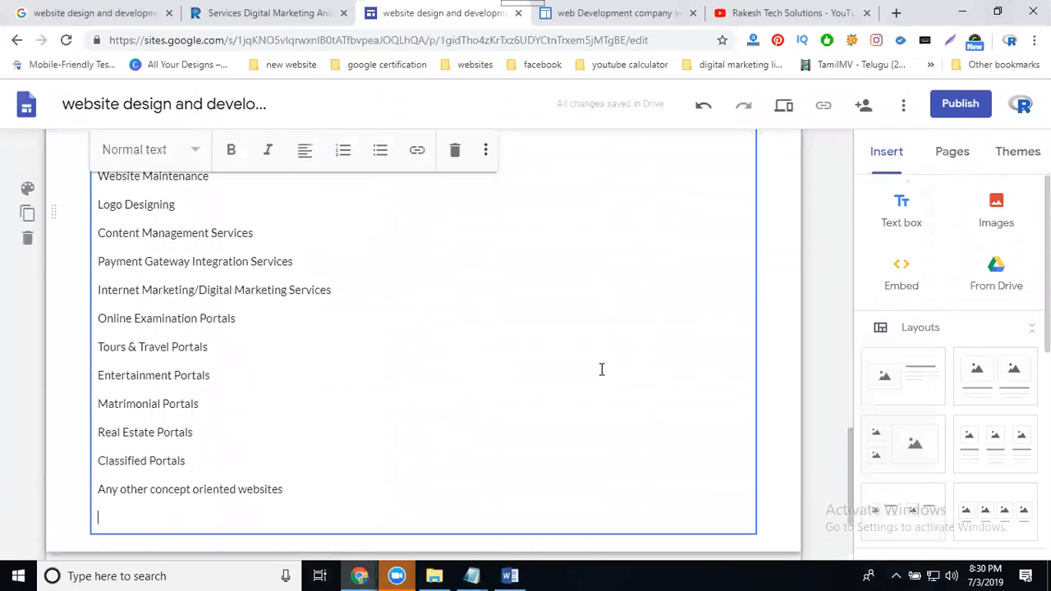
Add a new page named "Contact Us" to the site
click(951, 153)
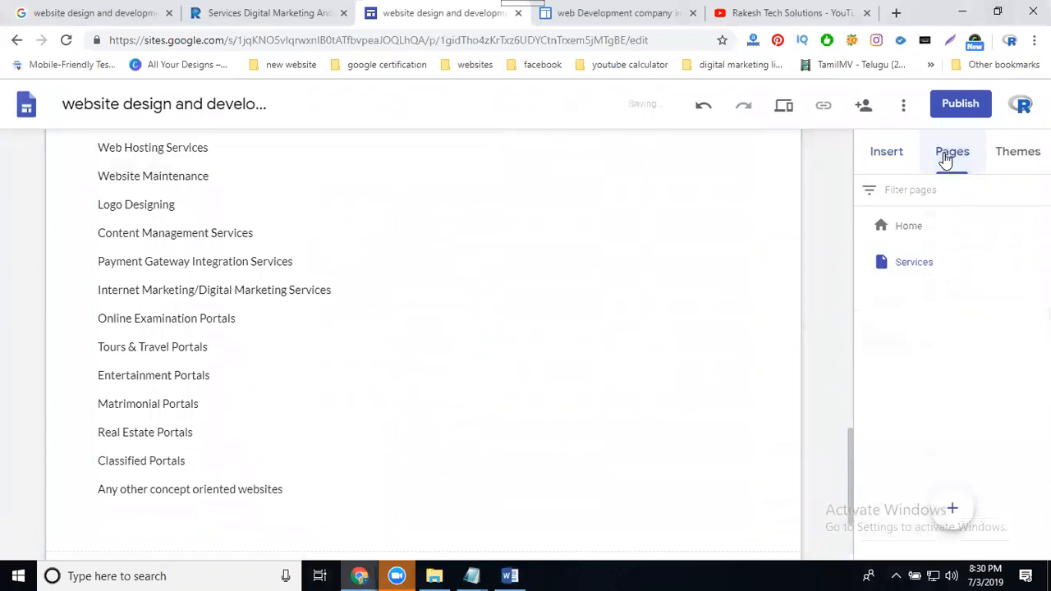
click(946, 509)
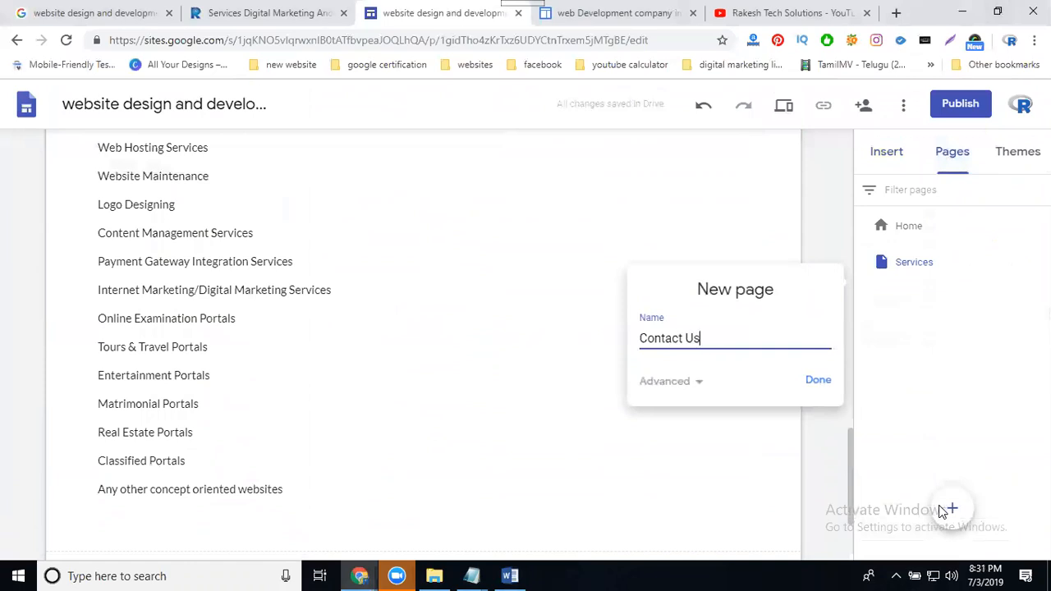
text(Contact Us)
click(819, 380)
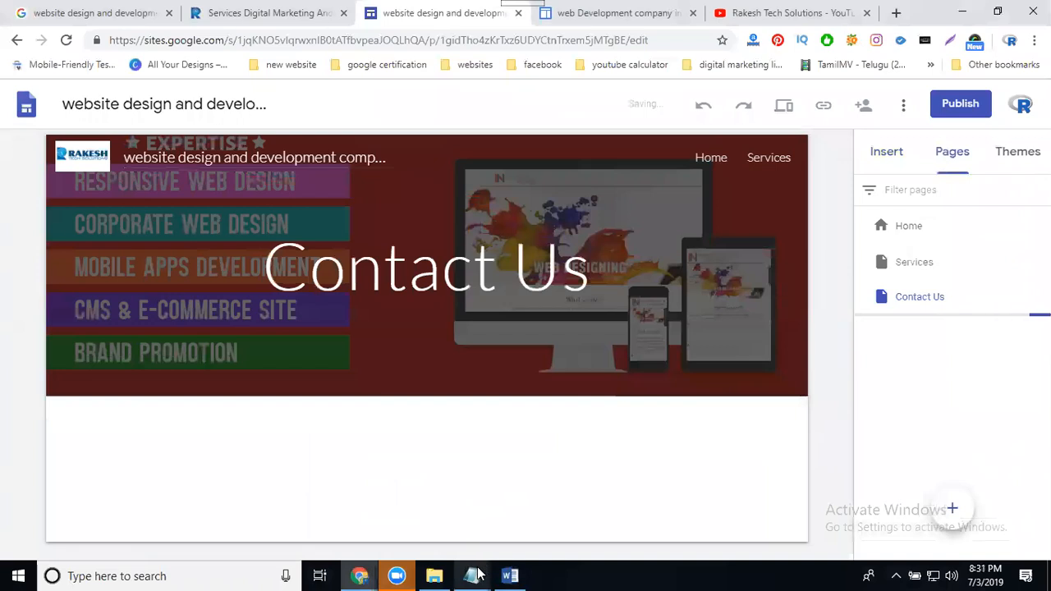
Copy the "More Details" block with the company's phone numbers from the end of the Word document, and return to the site editor
click(522, 576)
scroll(542, 460, down, 2)
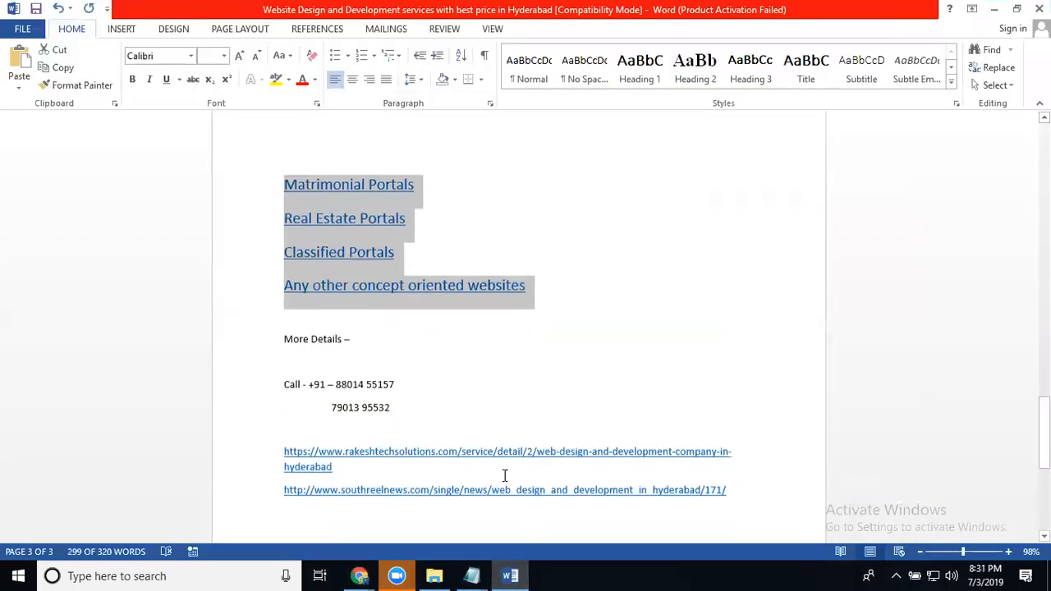
click(575, 473)
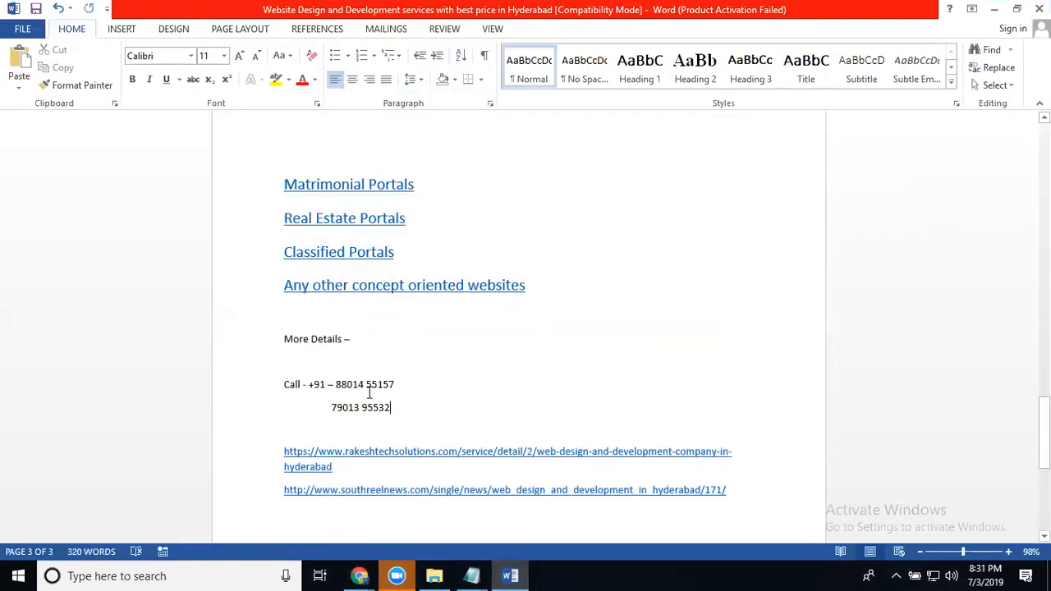
drag(372, 399, 279, 343)
key(ctrl+c)
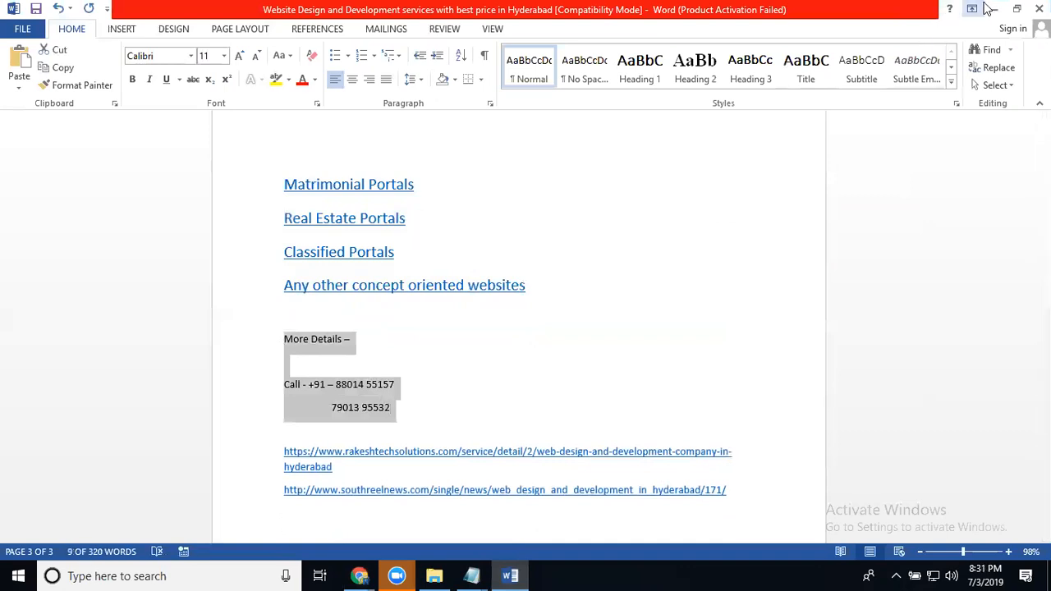
click(994, 9)
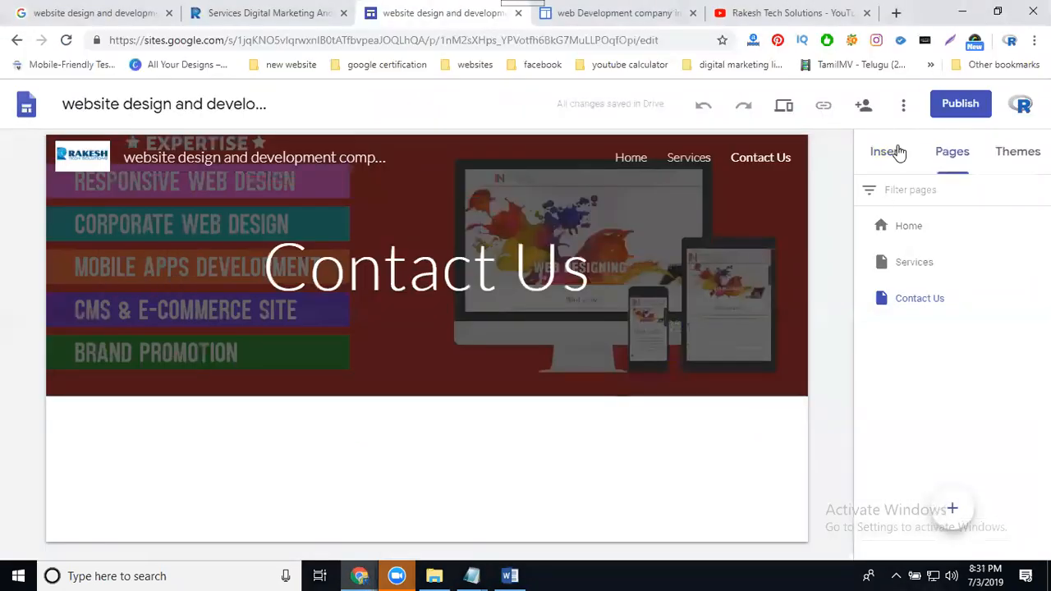
Add a text box below the Contact Us header and paste the copied contact details into it
click(887, 152)
click(915, 229)
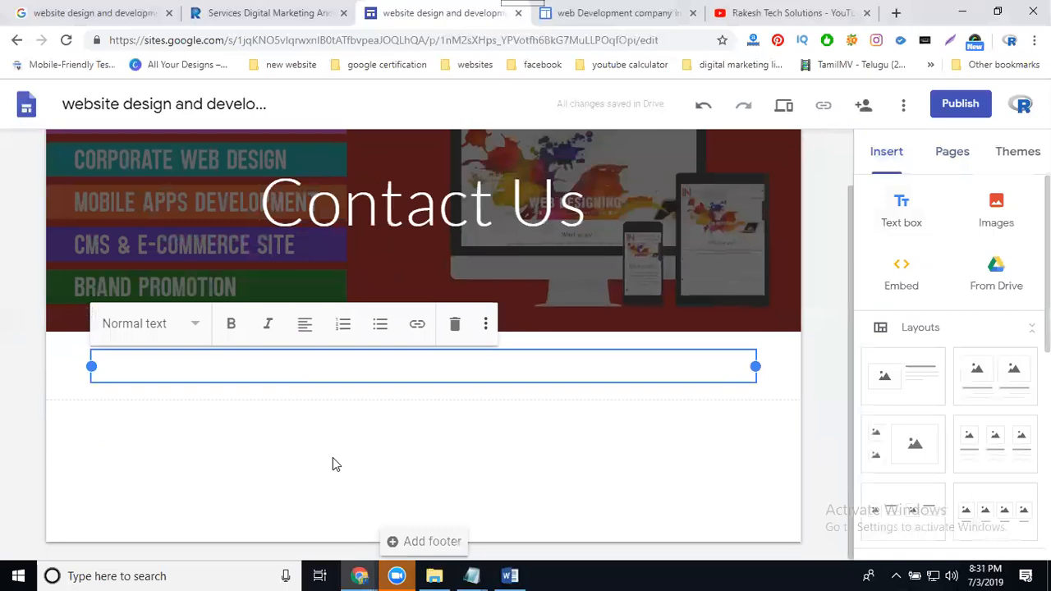
key(ctrl+v)
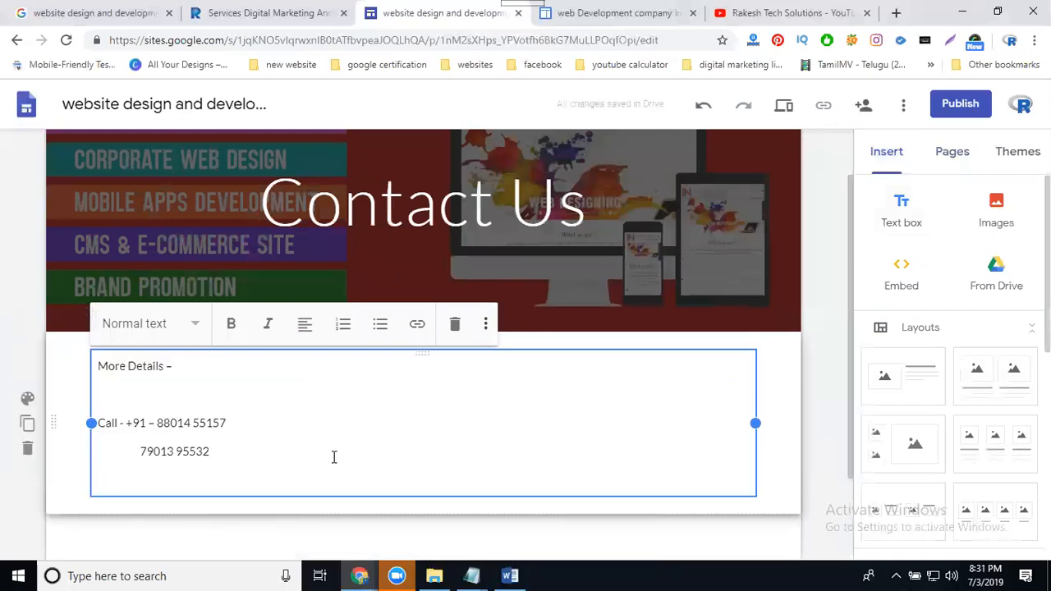
Open Google in a new incognito window and search for "rakesh tech solutions"
click(1034, 40)
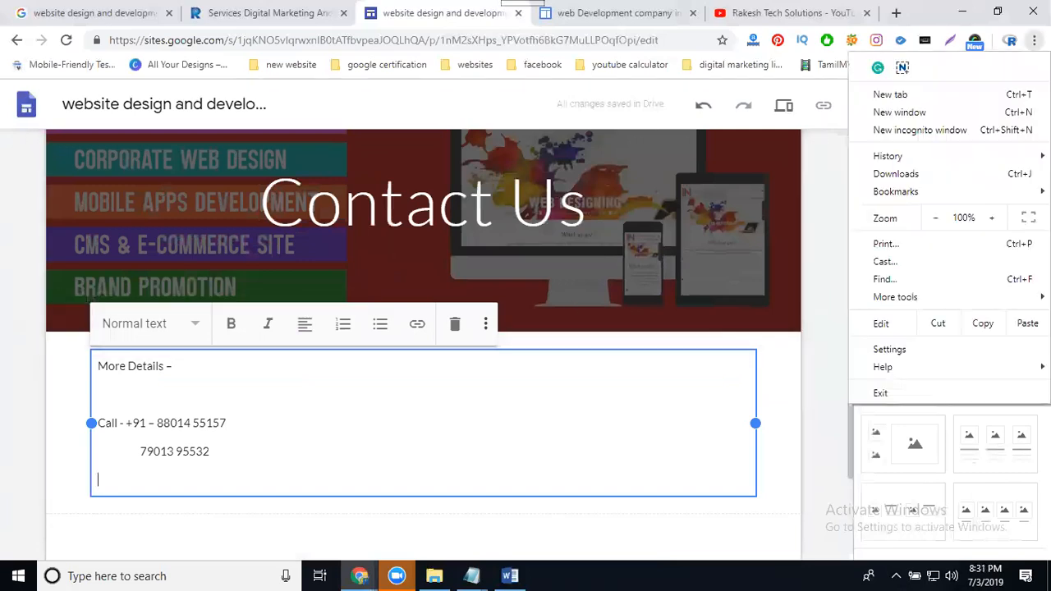
click(959, 136)
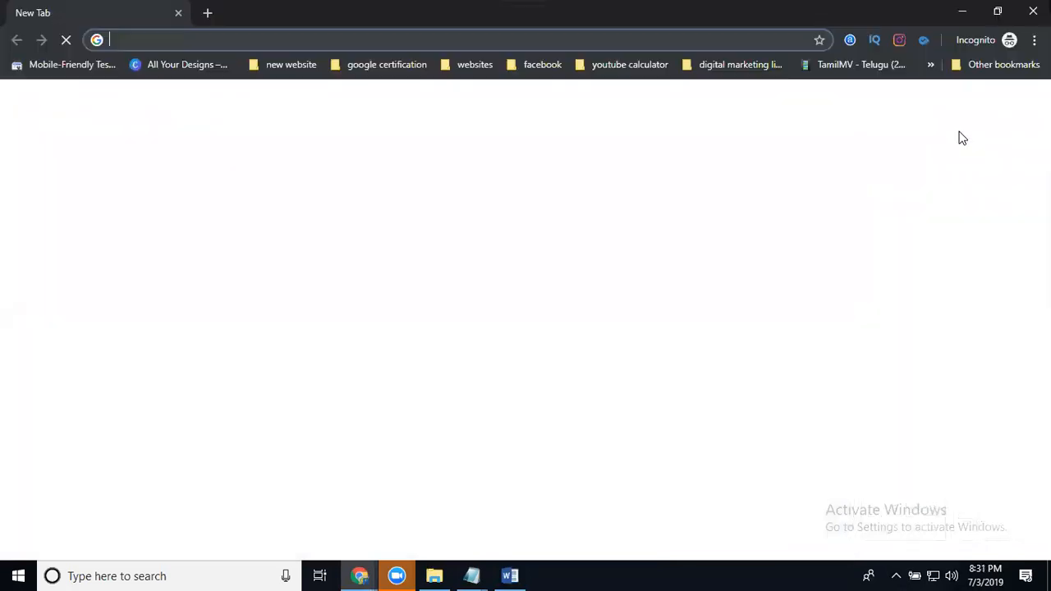
text(g)
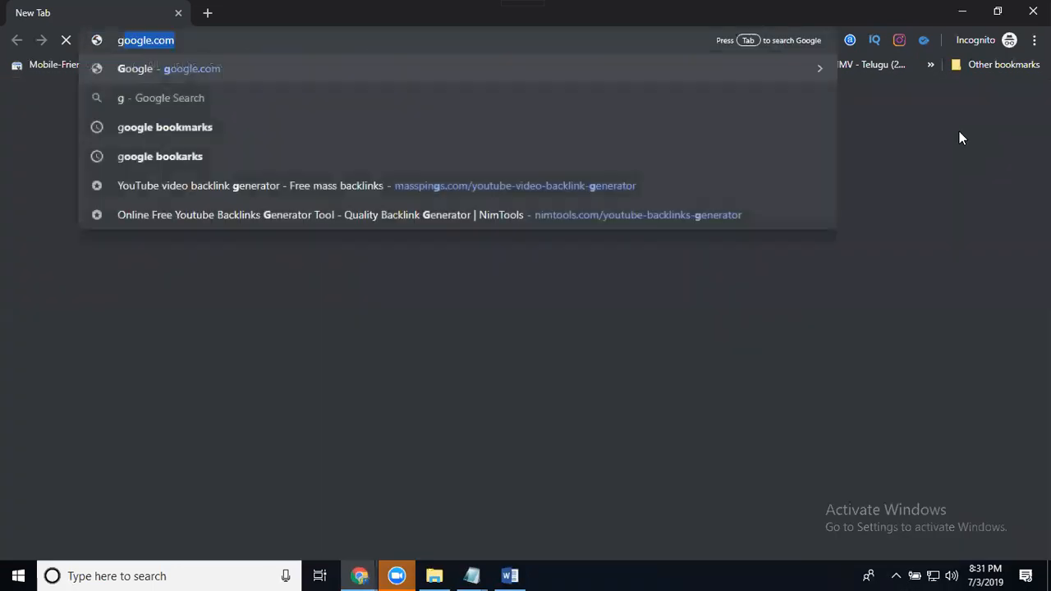
key(Return)
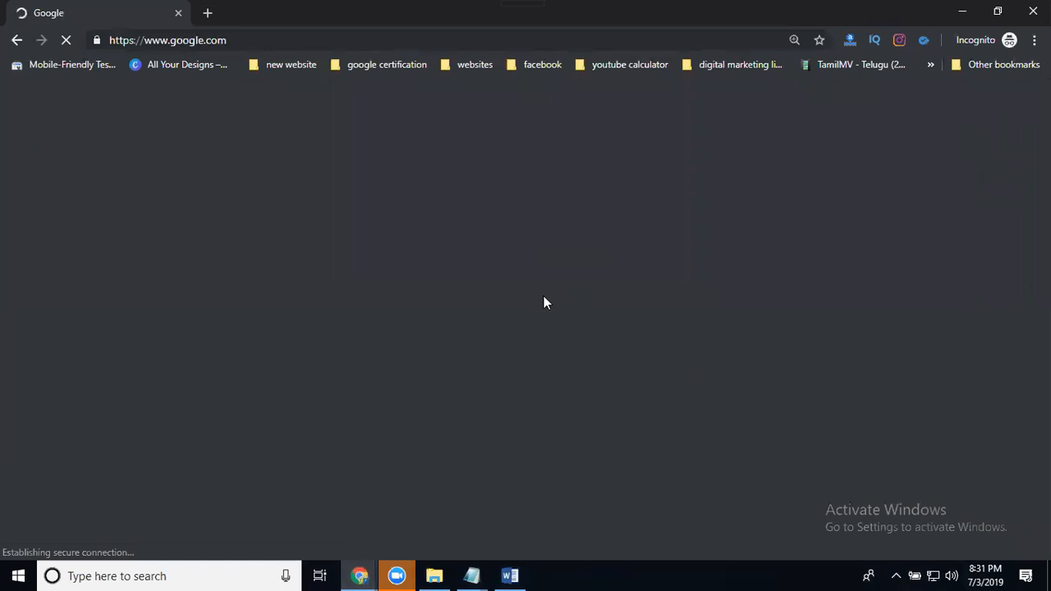
text(rak)
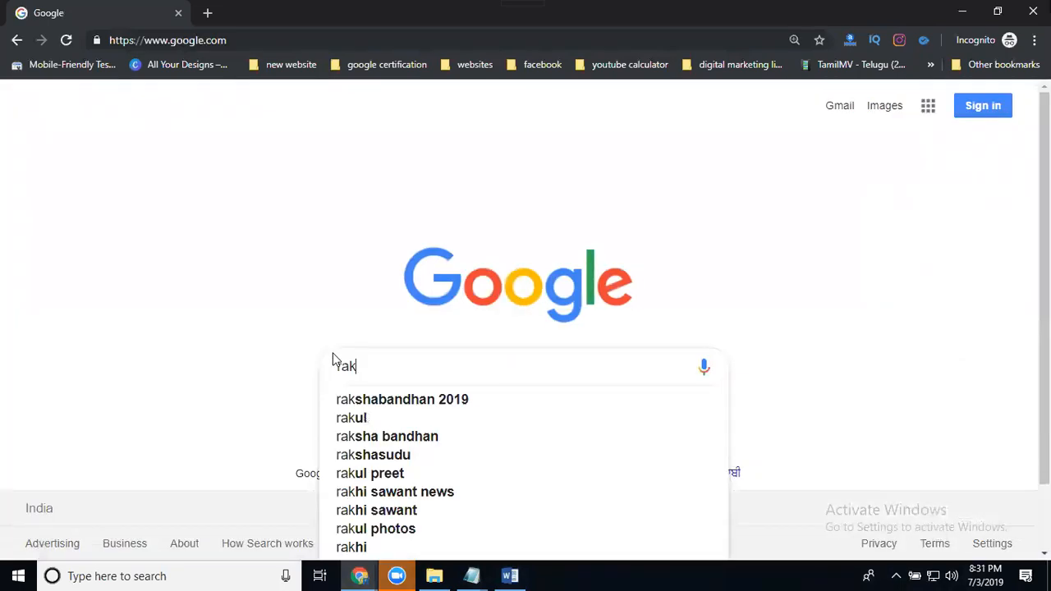
text(esh tech so)
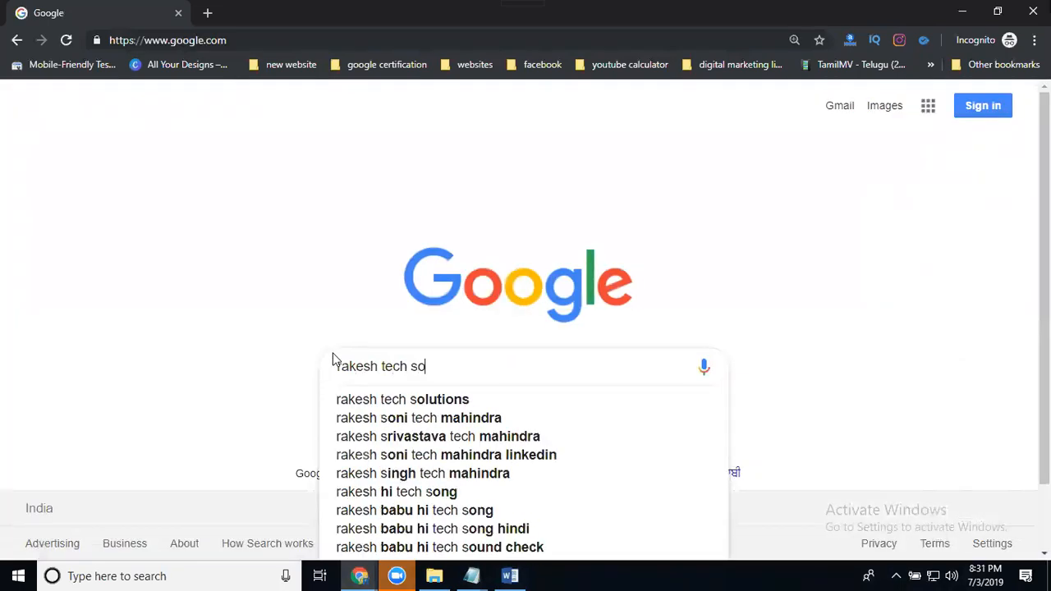
text(lutions)
key(Return)
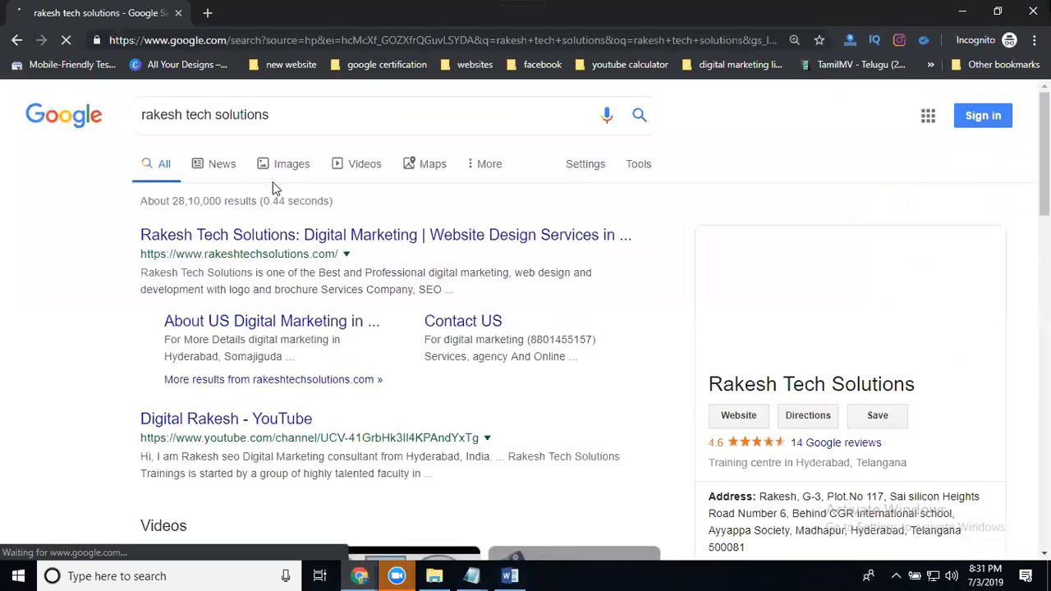
Open the company's Google Maps listing, display its HTML code for embedding a map, and return to the site editor
click(421, 165)
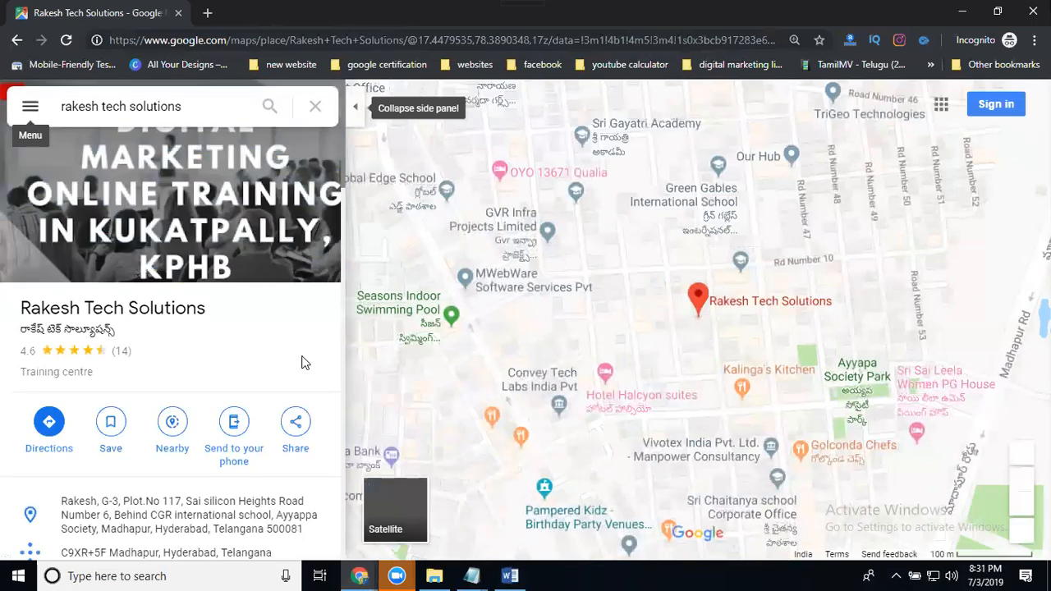
click(296, 422)
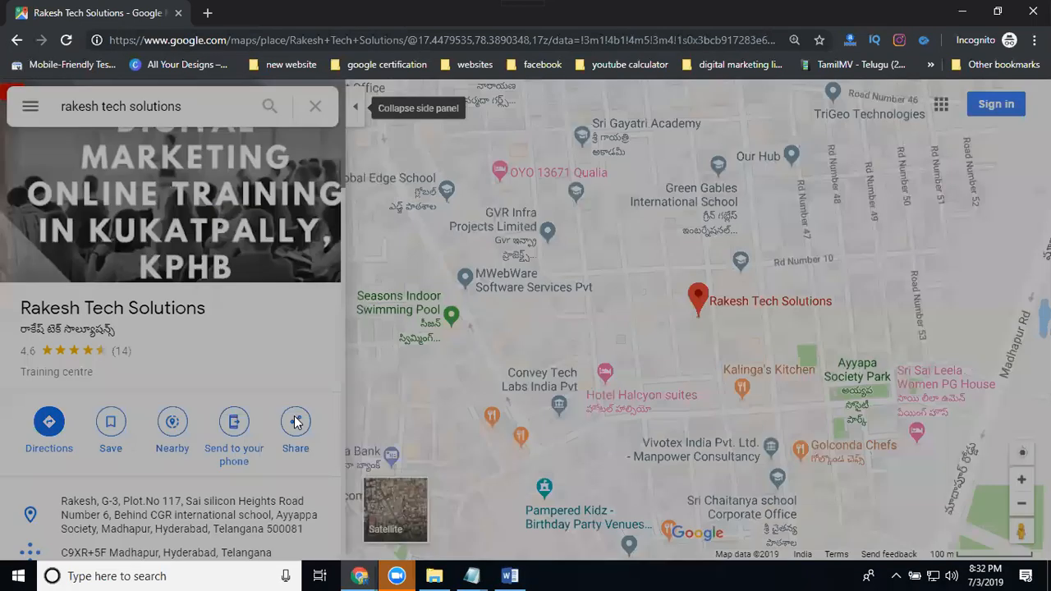
click(487, 218)
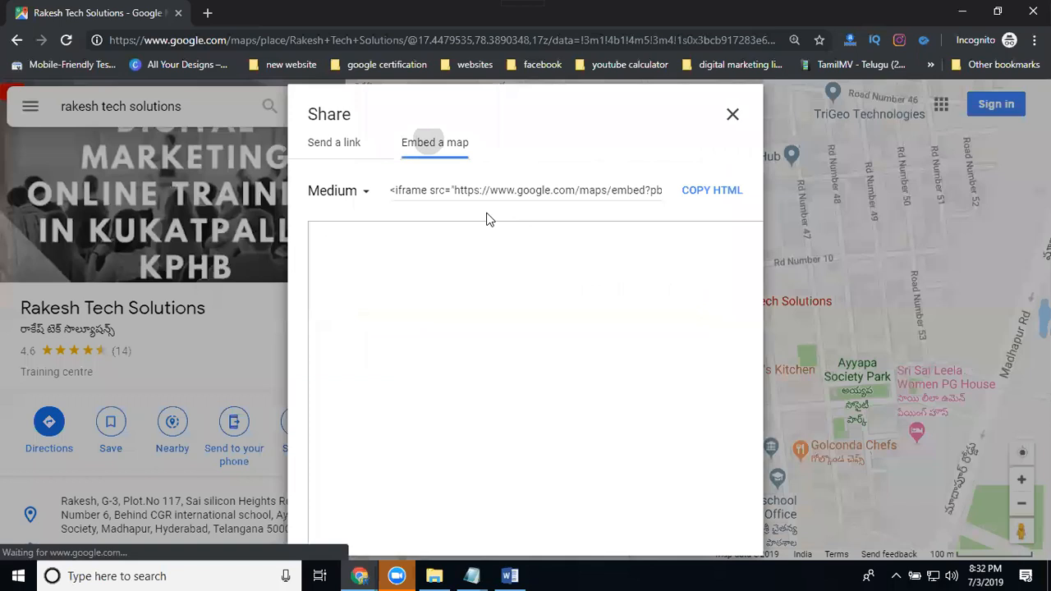
click(471, 142)
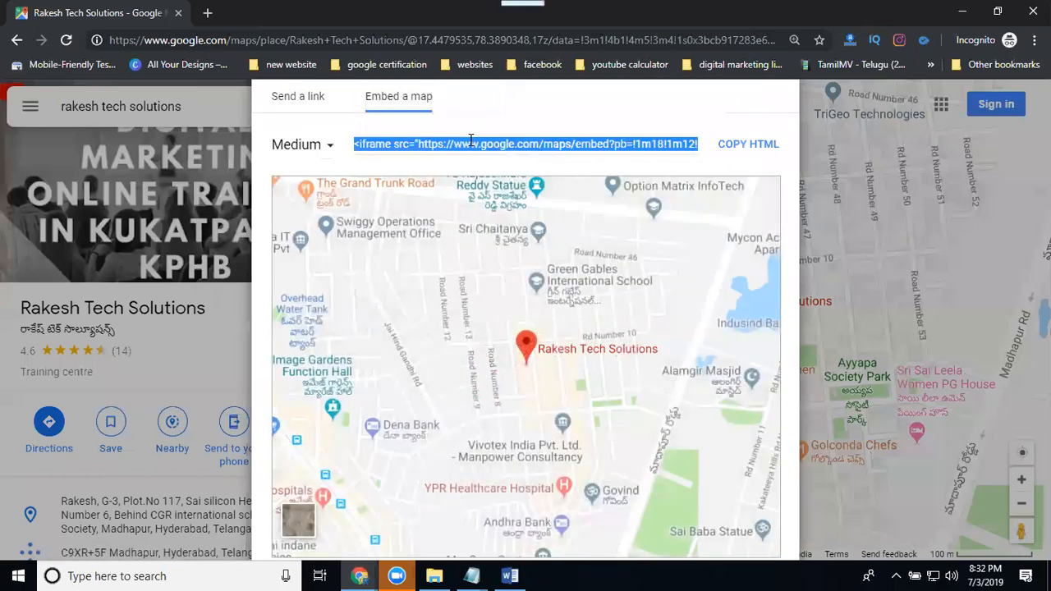
click(359, 576)
click(243, 525)
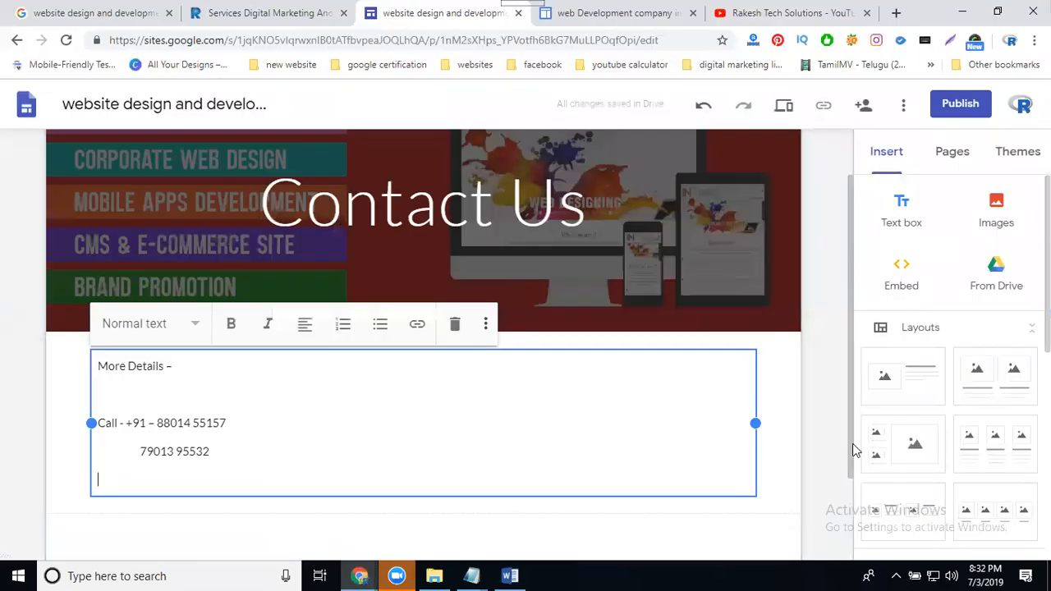
scroll(945, 382, down, 5)
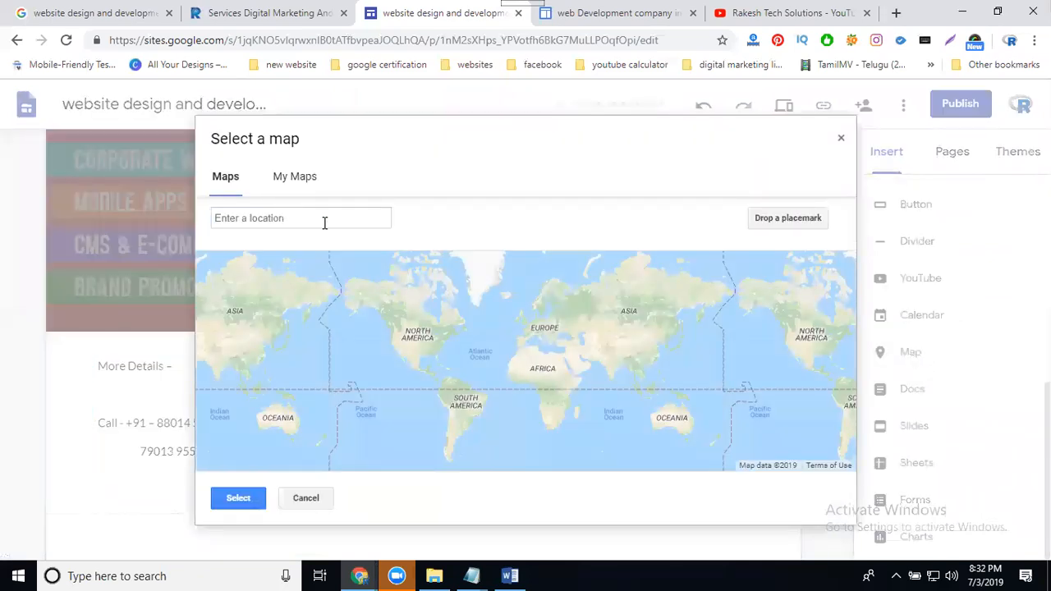
click(300, 189)
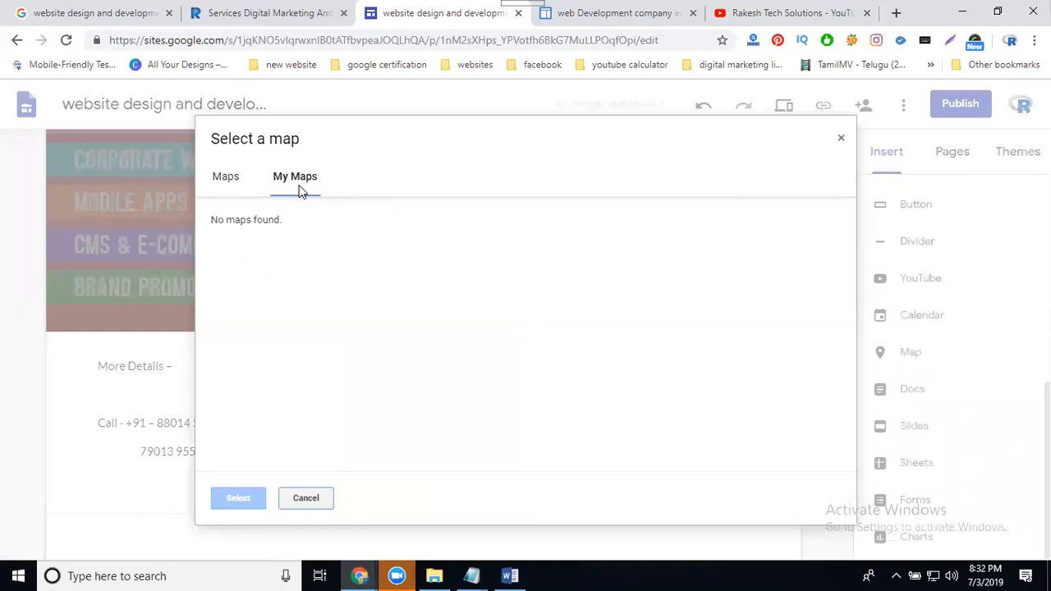
click(215, 187)
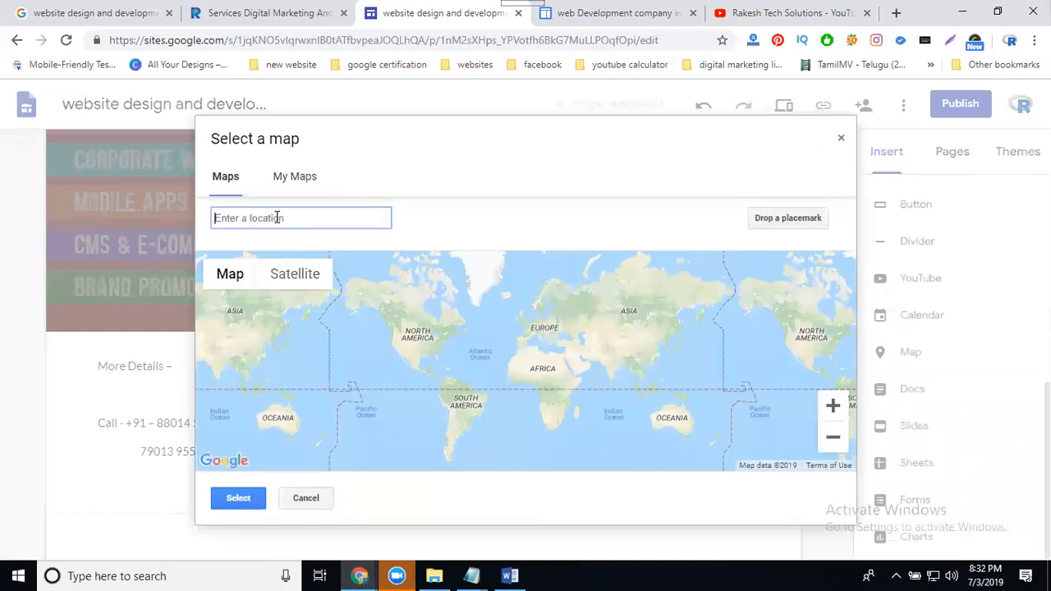
text(rakesh tech so)
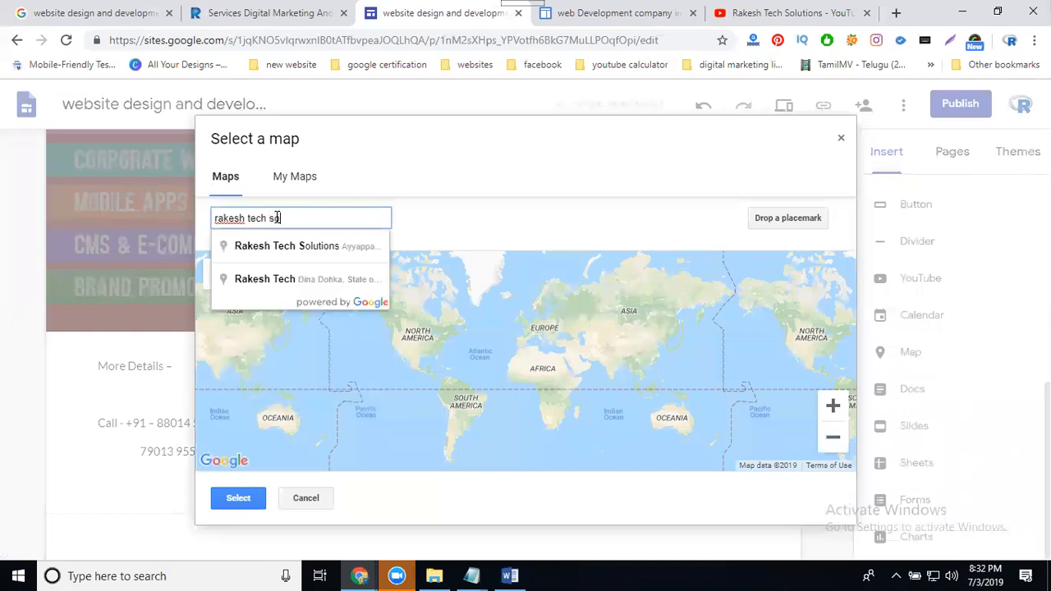
text(lutions)
click(272, 244)
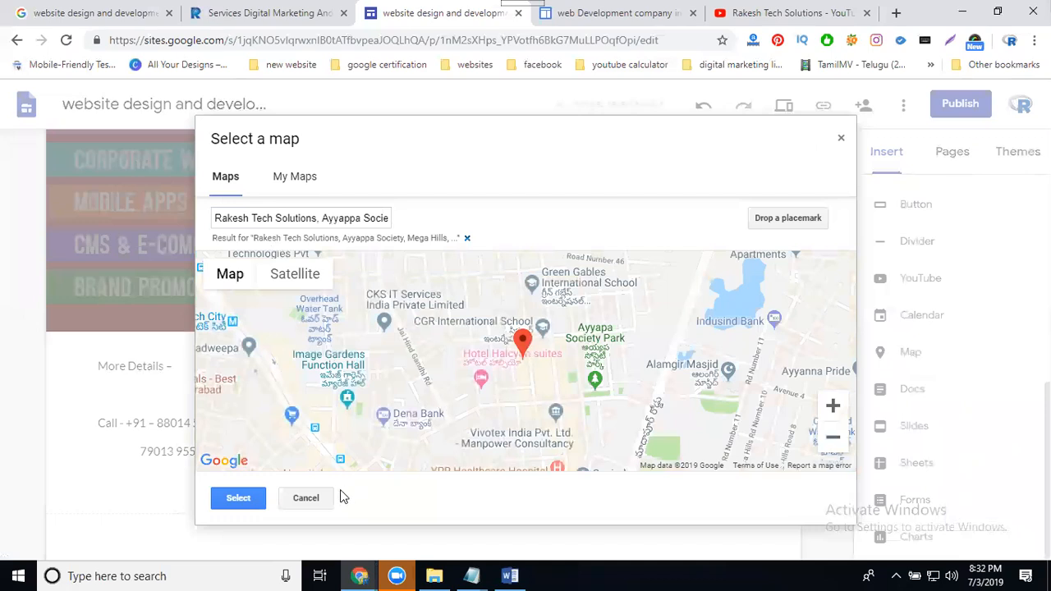
click(308, 501)
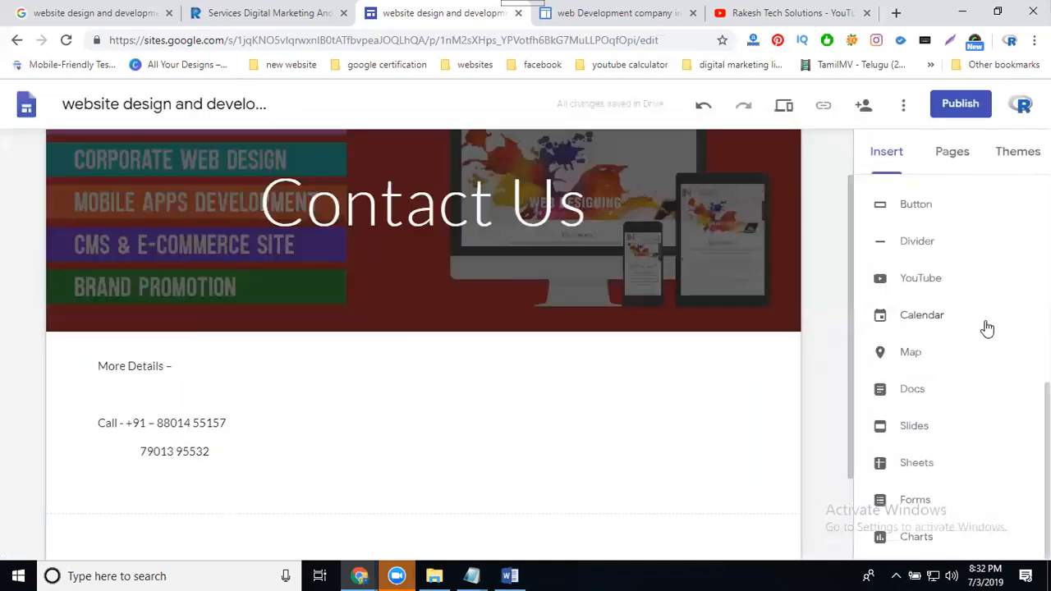
Insert a map for the location "rakesh tech solutions" on the Contact Us page
scroll(986, 327, up, 5)
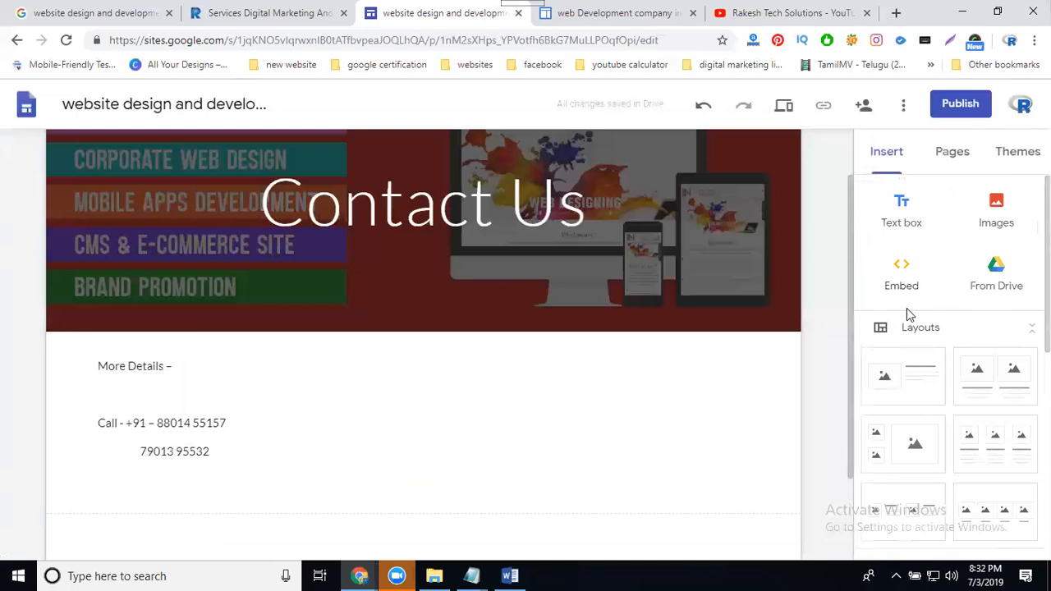
scroll(908, 316, down, 5)
click(912, 358)
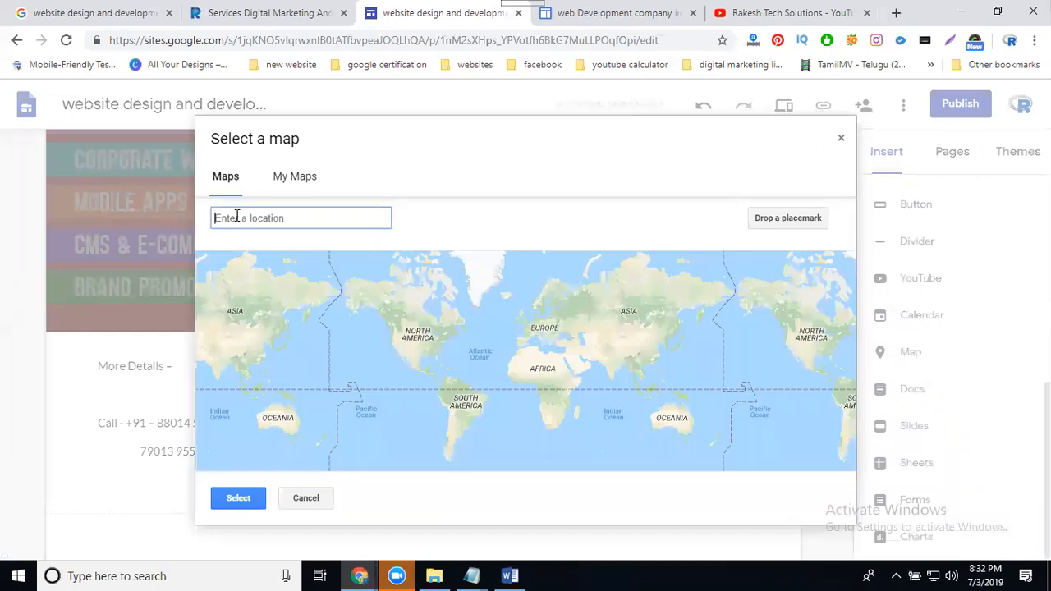
text(rakesh te)
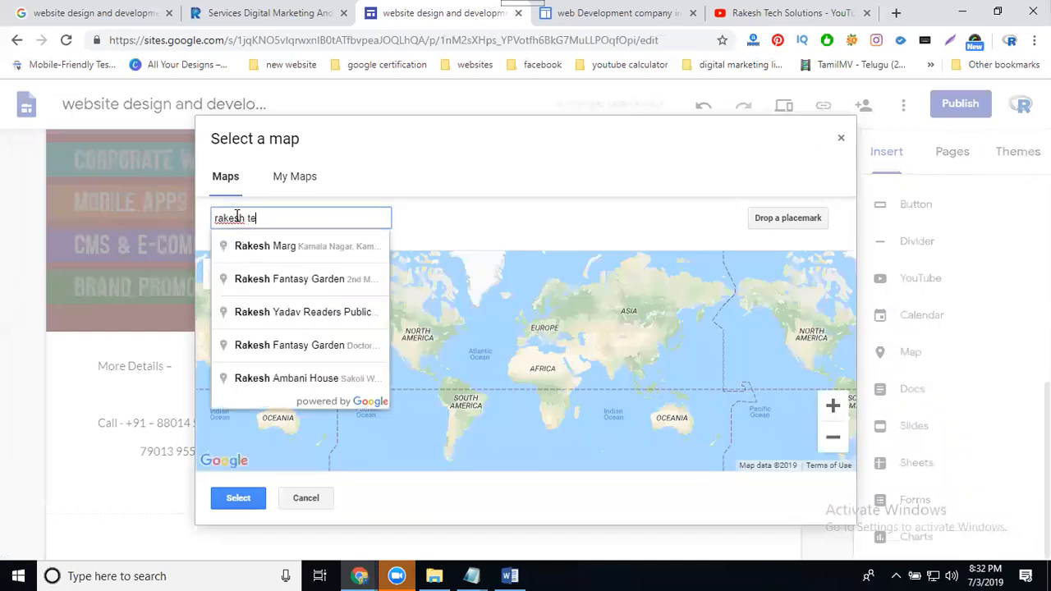
text(ch solutions)
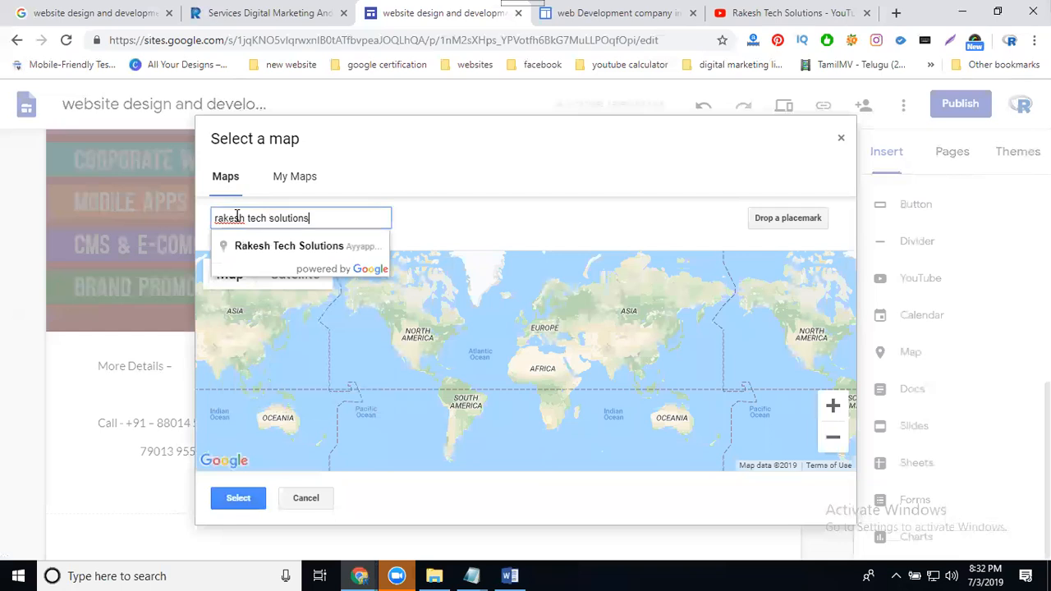
key(Return)
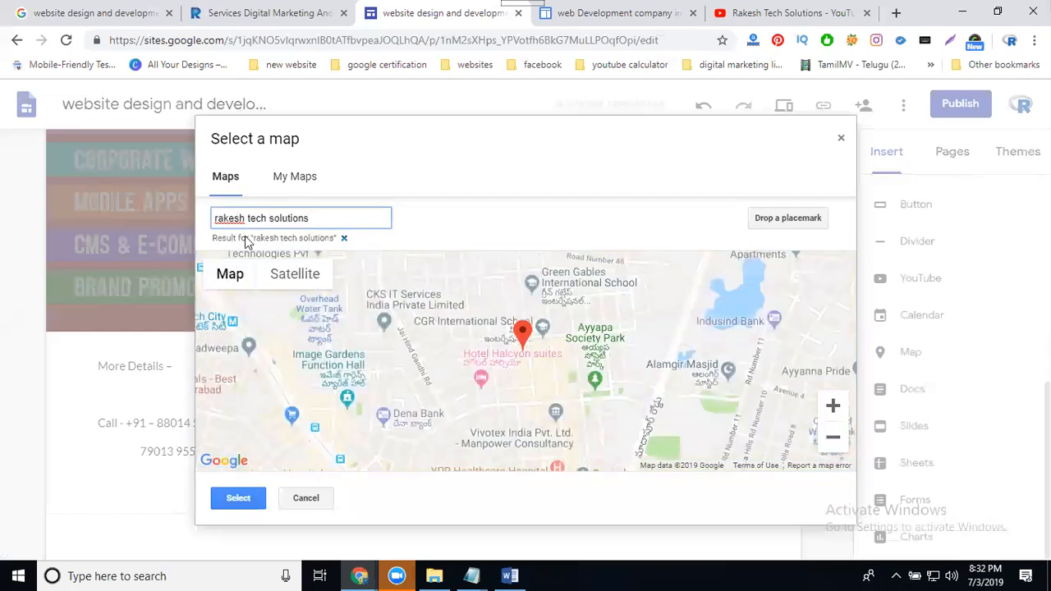
click(238, 498)
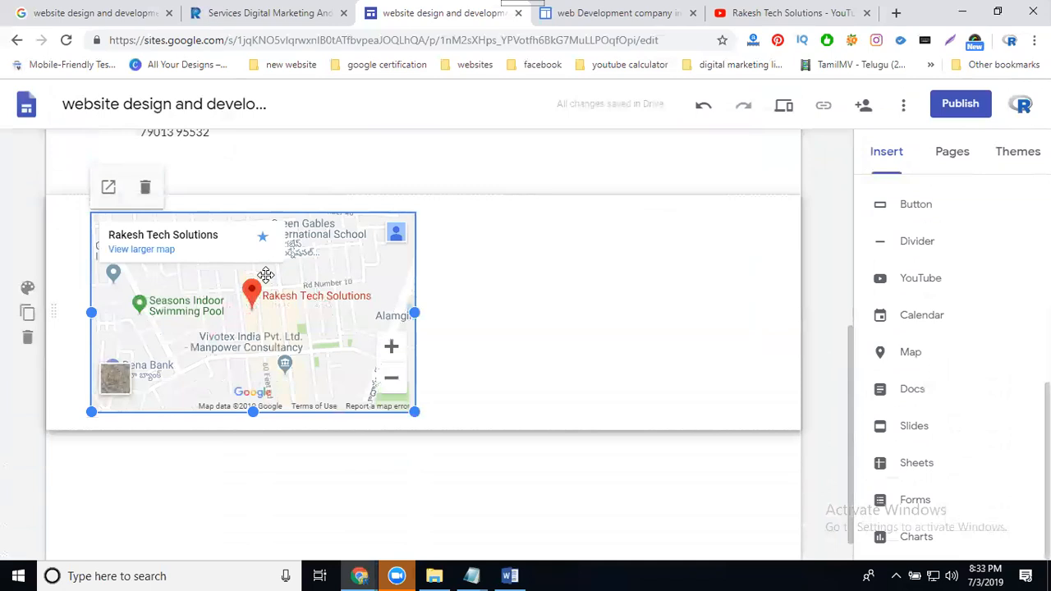
Examine the available page actions for the Services page, such as adding a subpage, without applying any
click(946, 156)
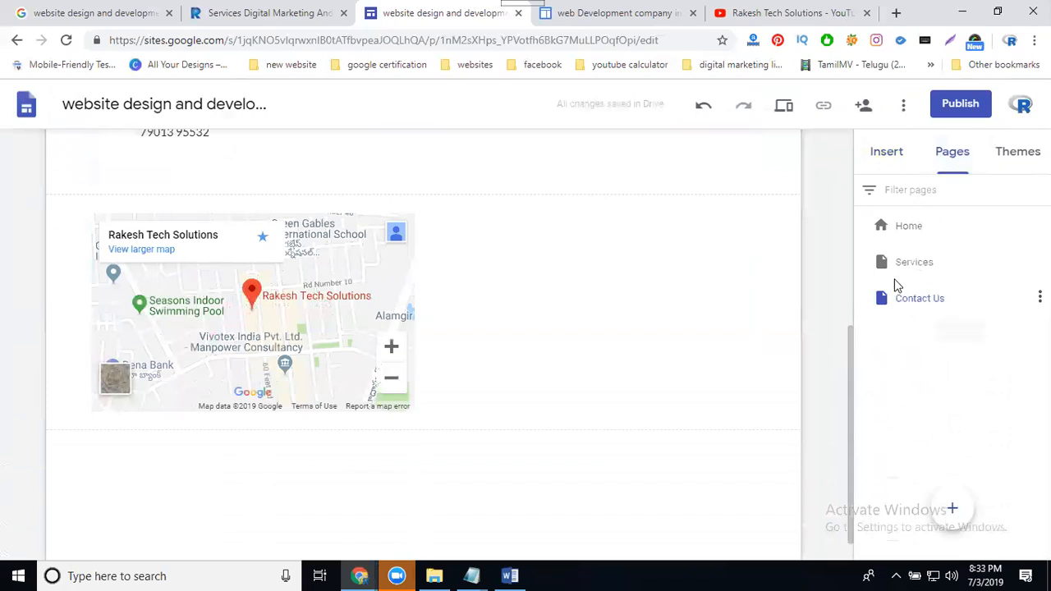
mouse_move(894, 261)
mouse_down()
mouse_move(901, 304)
mouse_move(900, 267)
mouse_up()
click(1040, 261)
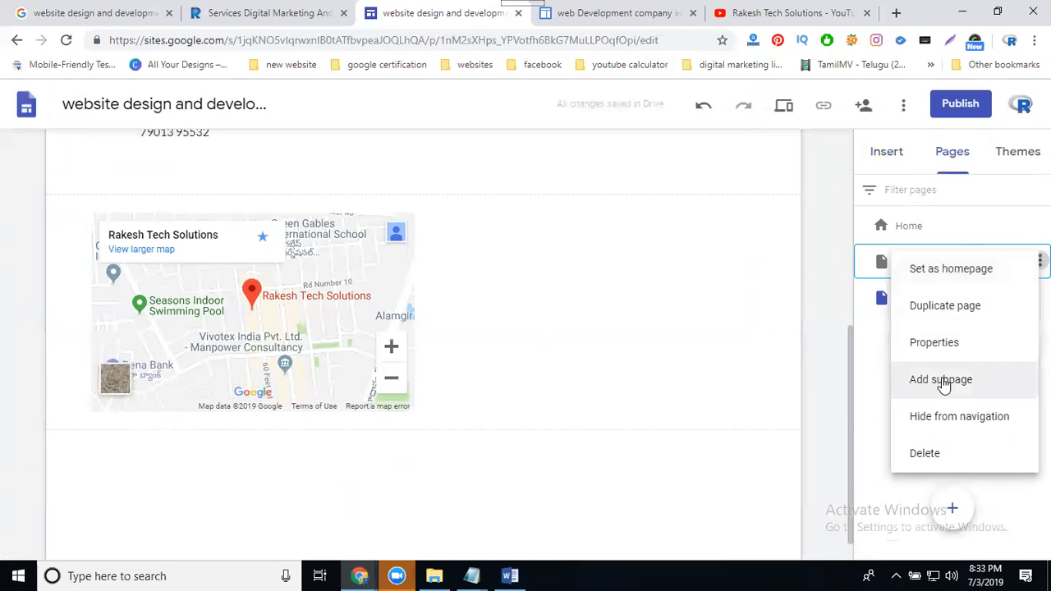
click(817, 319)
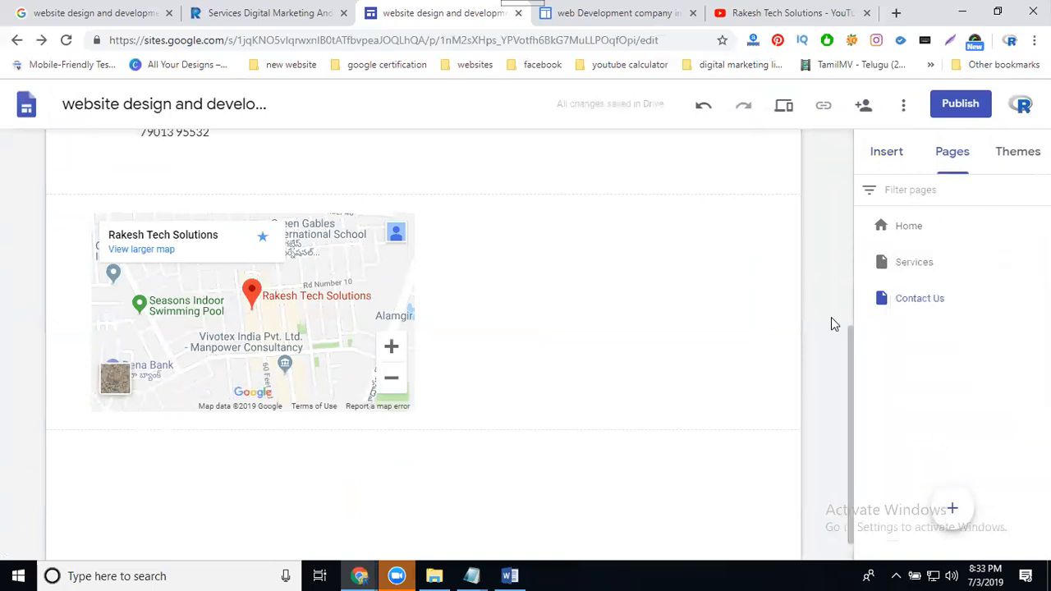
View the site's web publishing settings without publishing, and switch the editor to the Home page
click(960, 102)
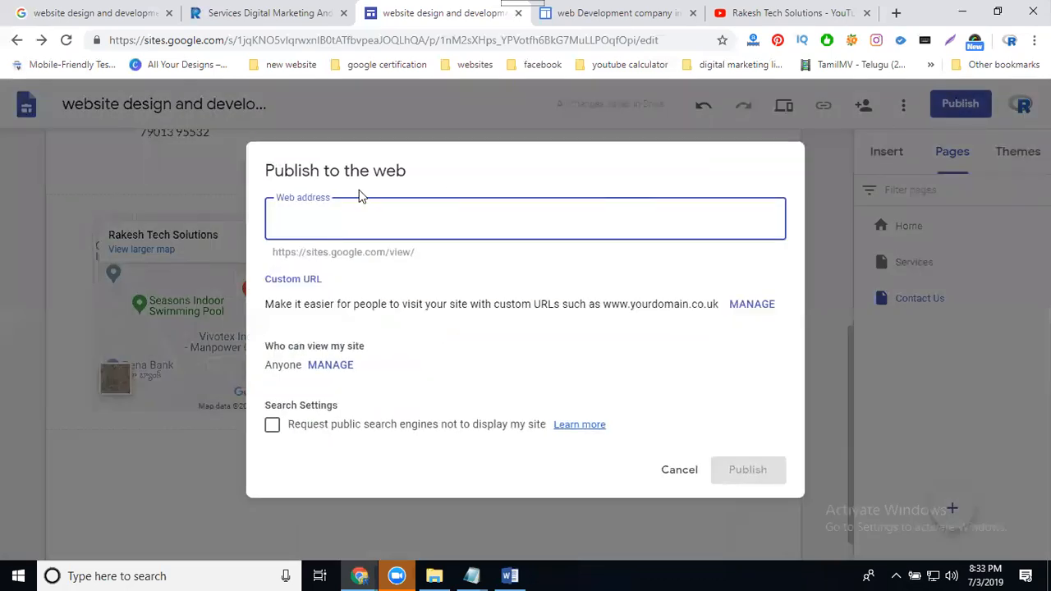
click(673, 478)
scroll(594, 270, up, 4)
click(624, 157)
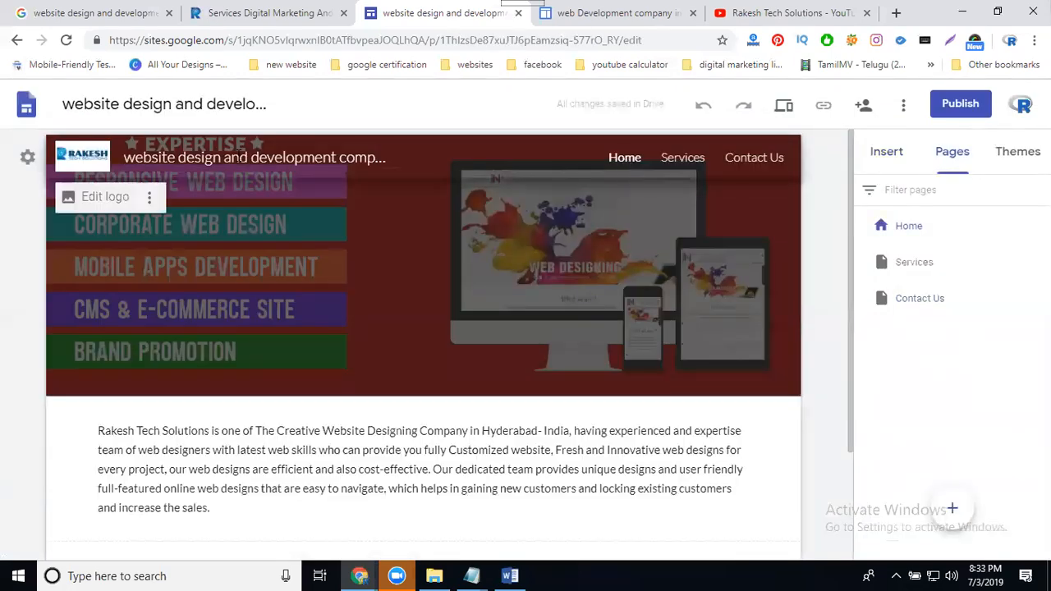
click(958, 105)
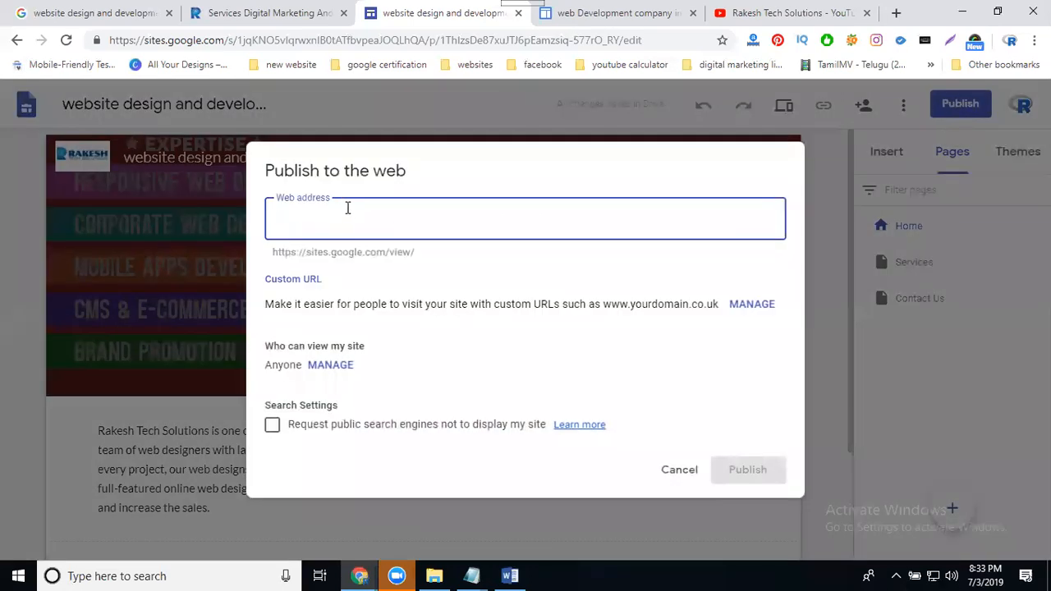
click(678, 472)
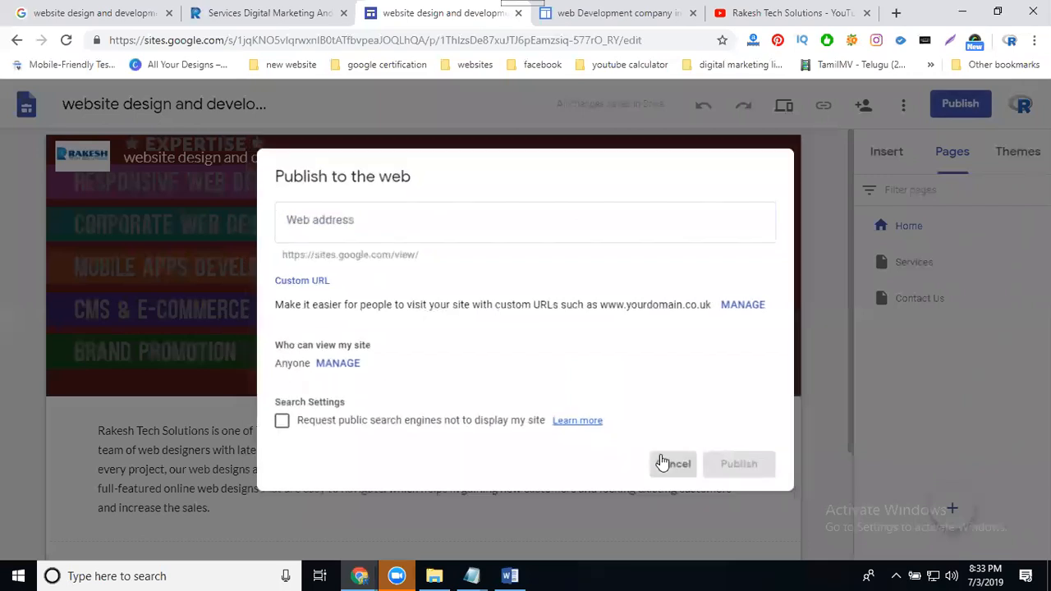
Rename the site document as "website design and development company with best price in hyderabad"
click(193, 107)
key(End)
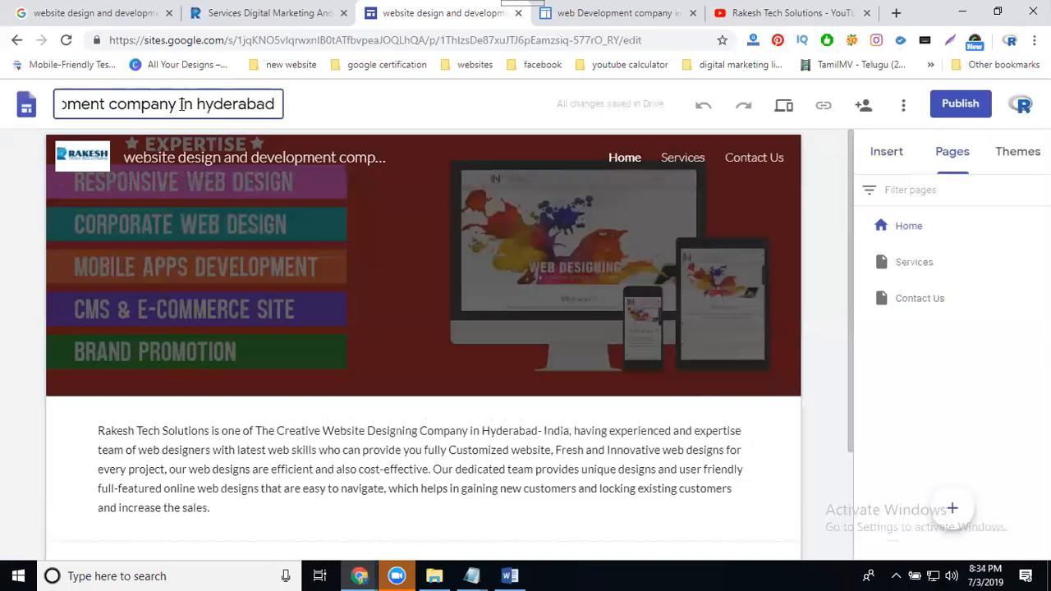
text(with best price)
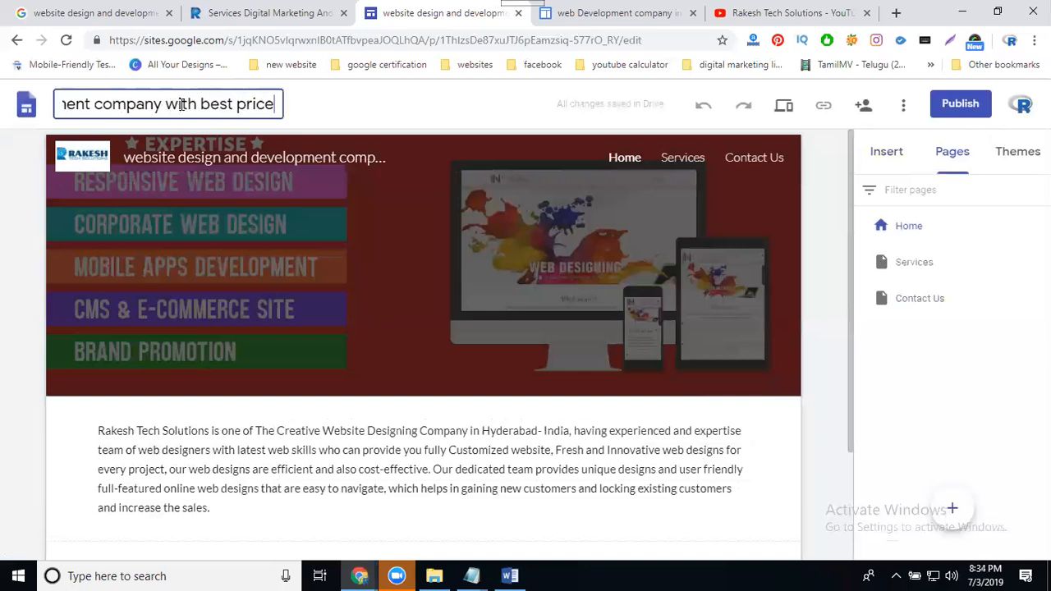
Start publishing the site to the web and enter the web address "webdesign-development-company-"
click(942, 109)
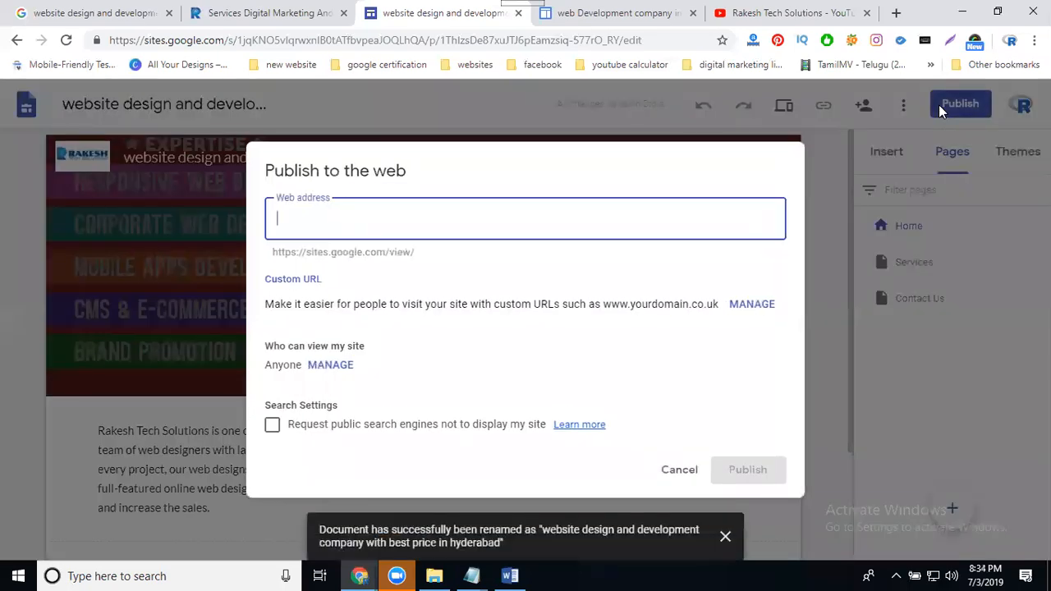
text(web)
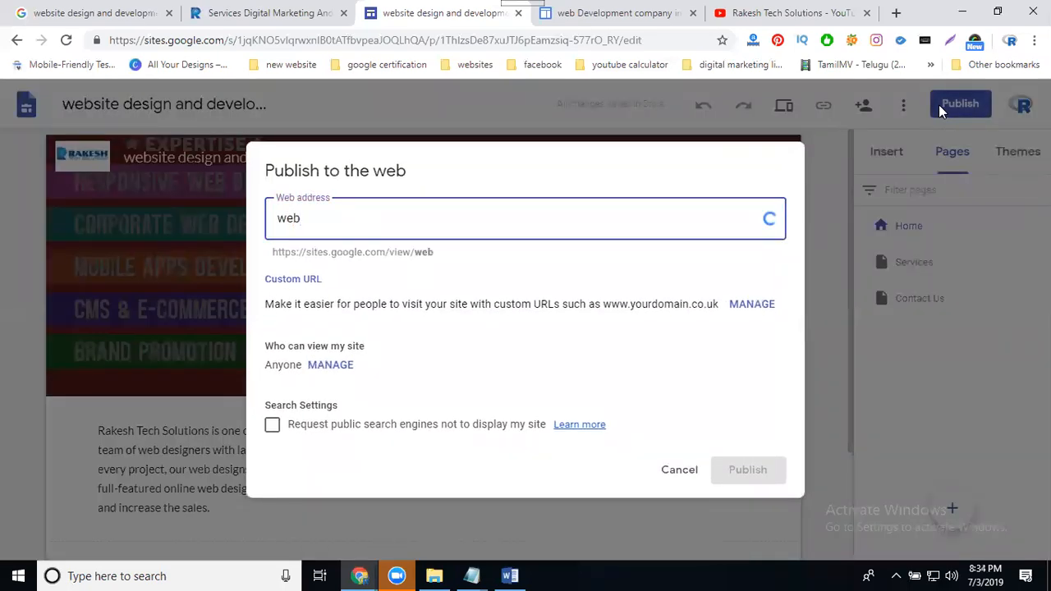
text(designde)
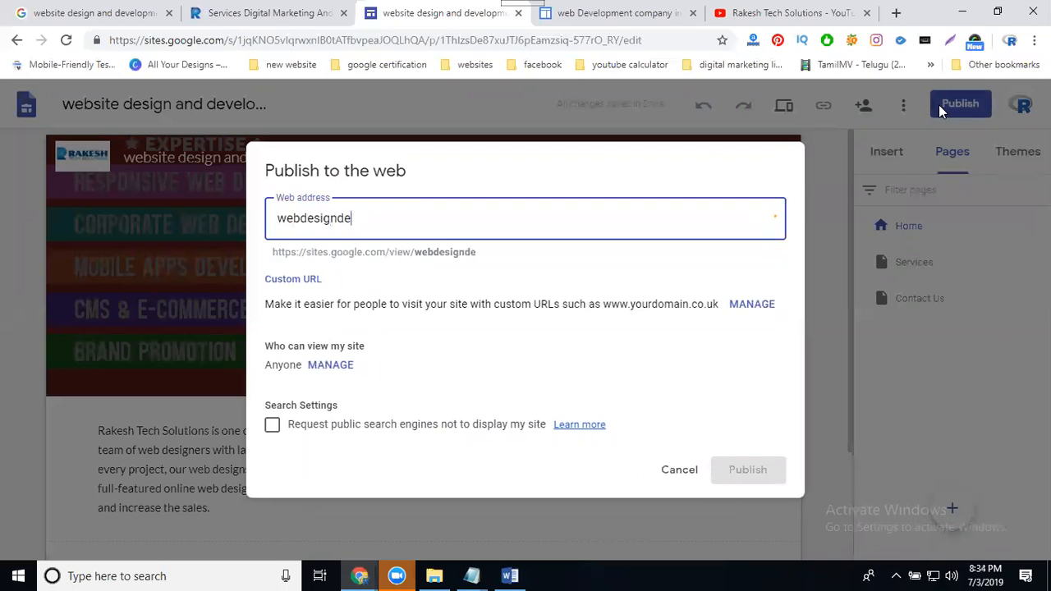
key(BackSpace)
key(BackSpace)
text(-development-company-h)
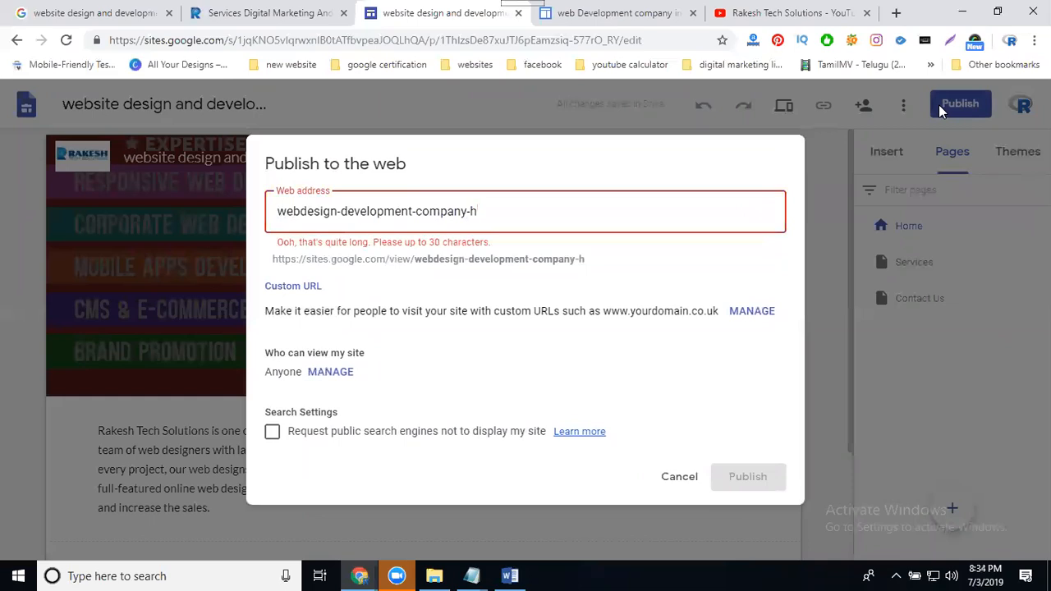
key(BackSpace)
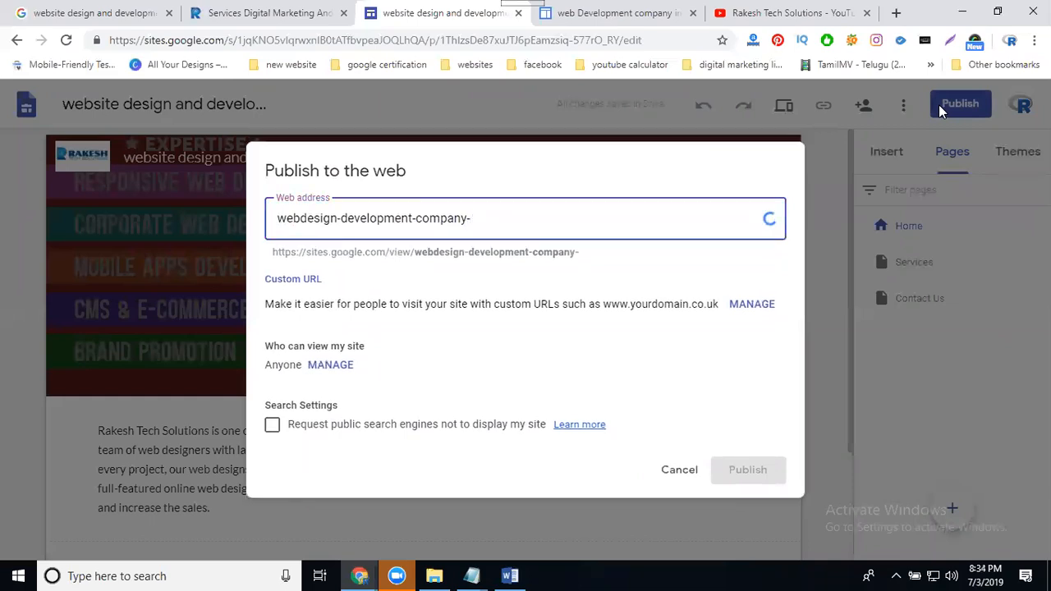
Shorten the web address by removing "development" and complete it as "webdesign-company-hyderabad"
double_click(362, 217)
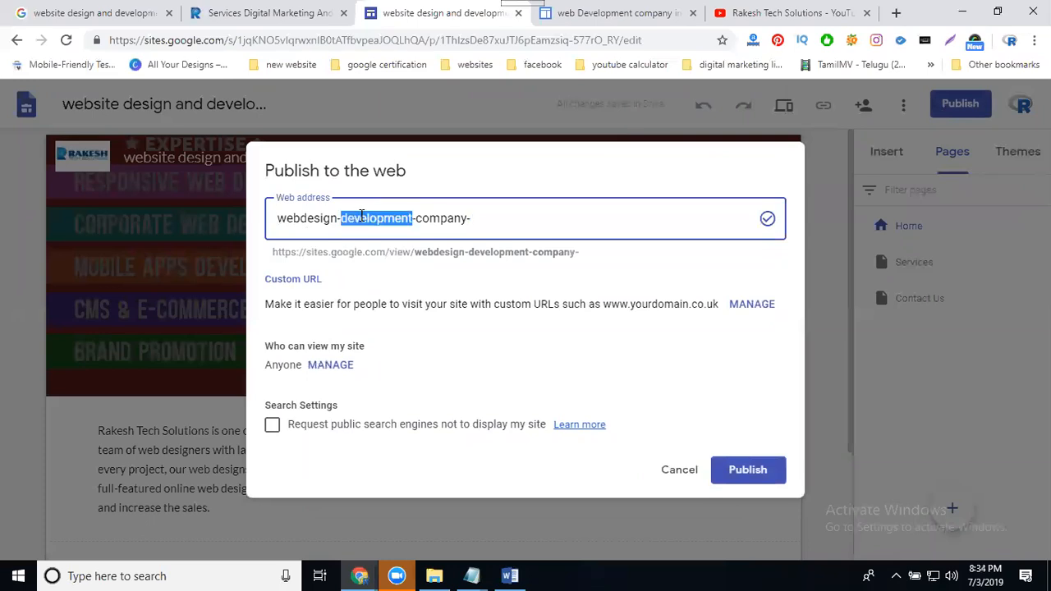
key(BackSpace)
key(BackSpace)
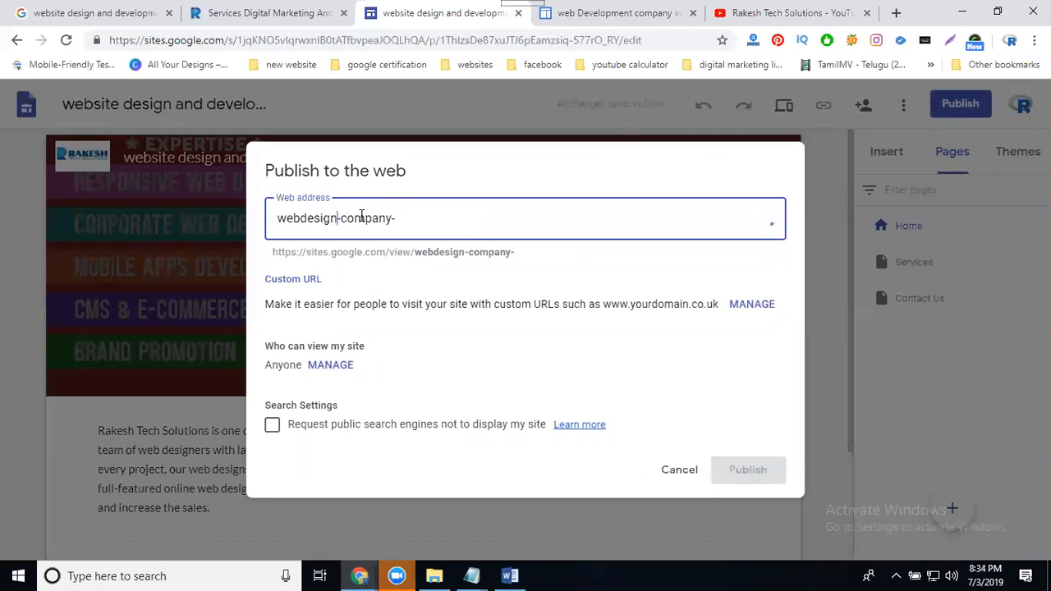
text(hyde)
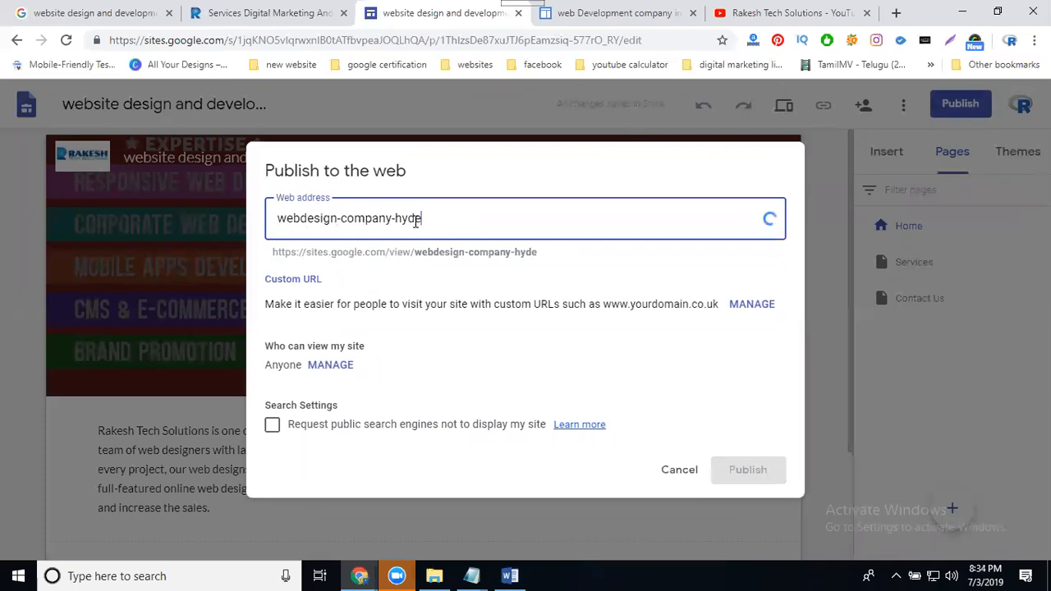
text(rabad)
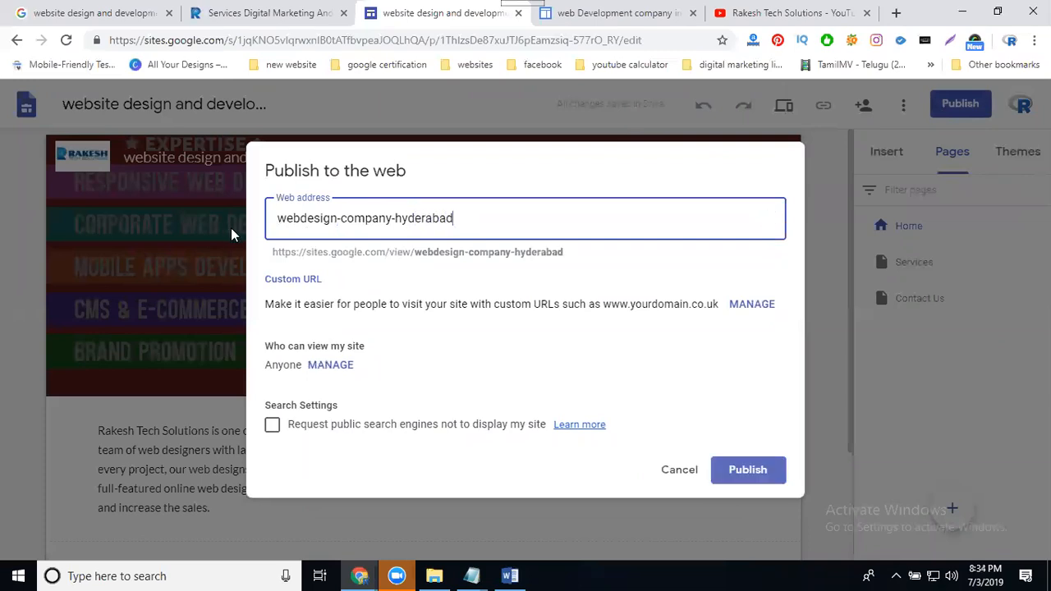
Change the web address to "web-design-company-hyderabad" and publish the site
click(299, 219)
text(site)
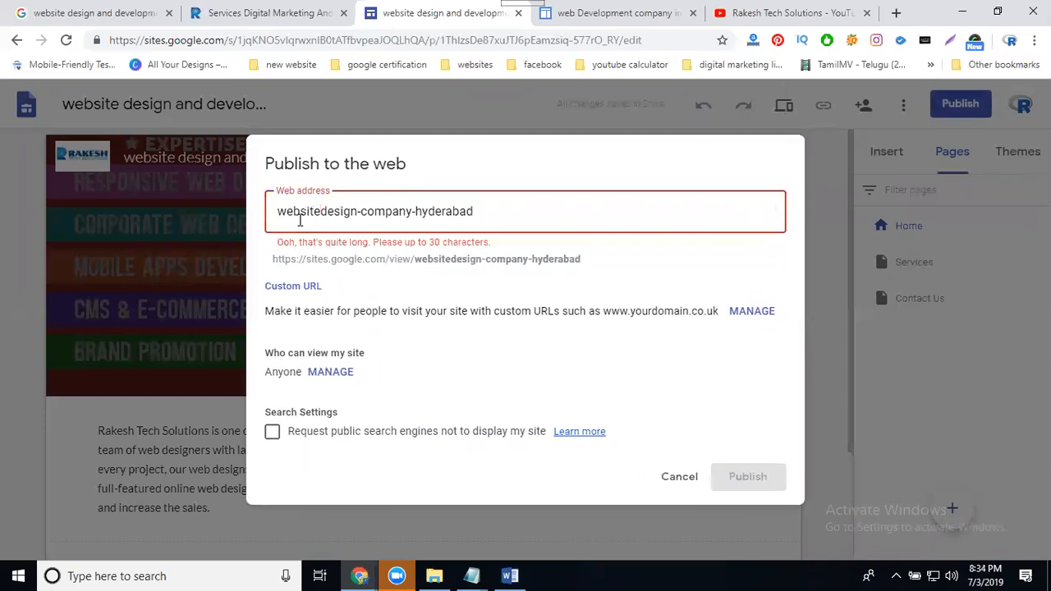
key(BackSpace)
key(BackSpace)
key(BackSpace)
key(BackSpace)
text(-)
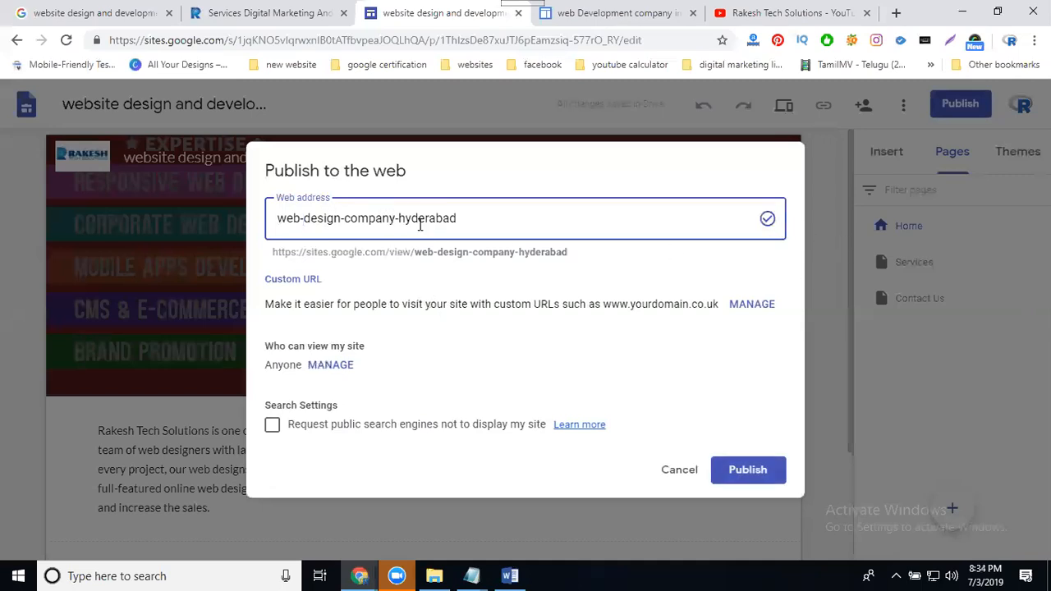
click(750, 475)
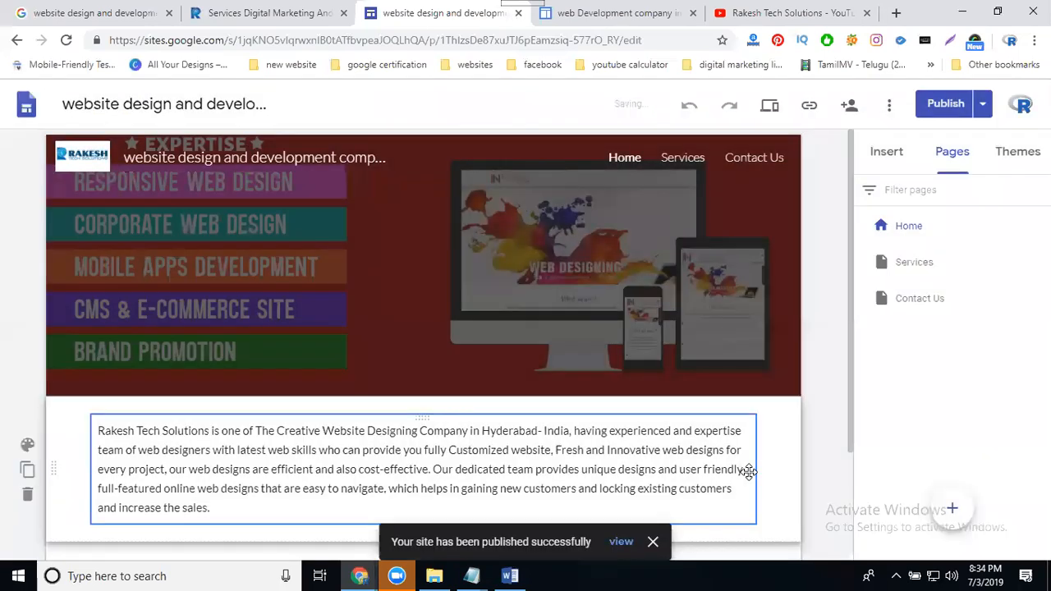
View the published site and check its Home, Services and Contact Us pages, including the location map
click(617, 541)
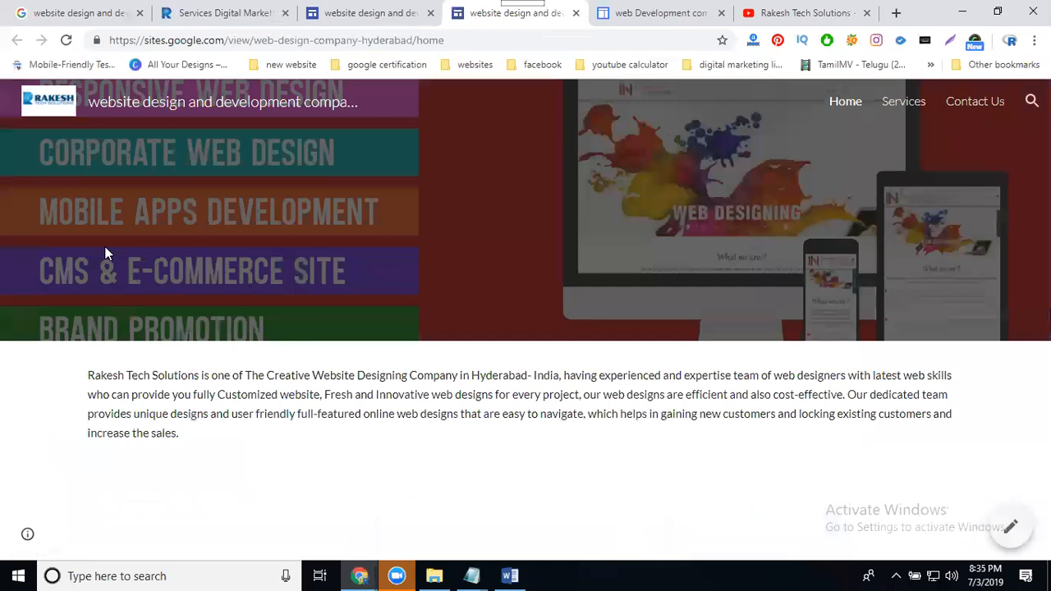
click(894, 103)
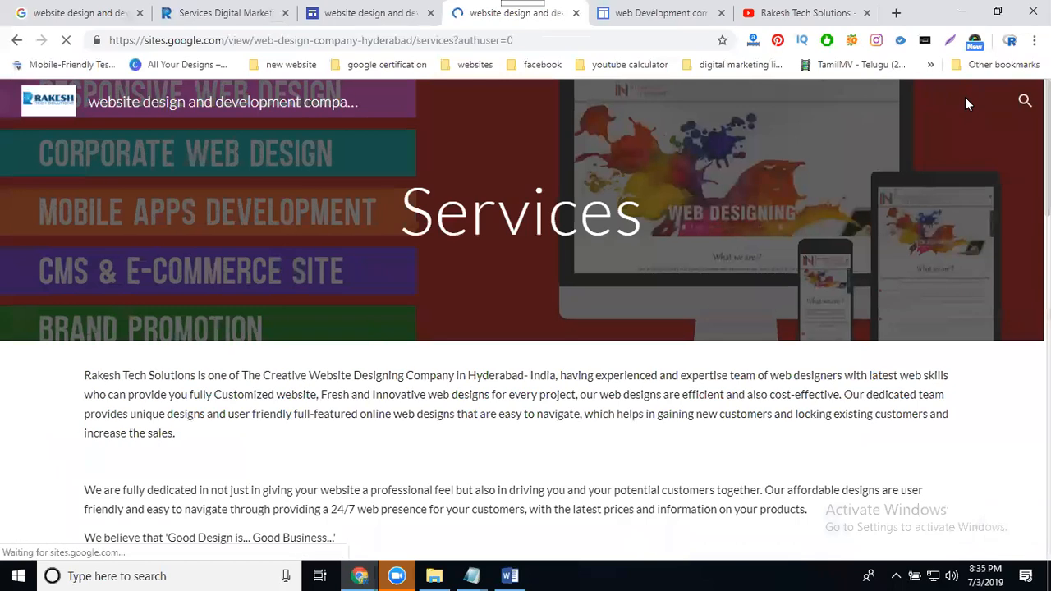
click(968, 102)
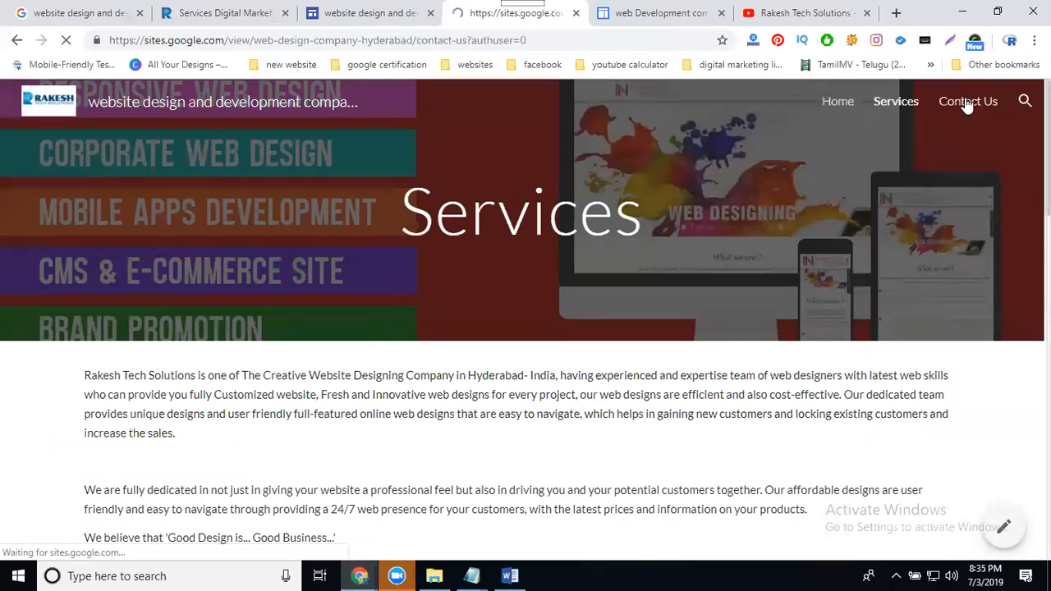
scroll(233, 349, down, 2)
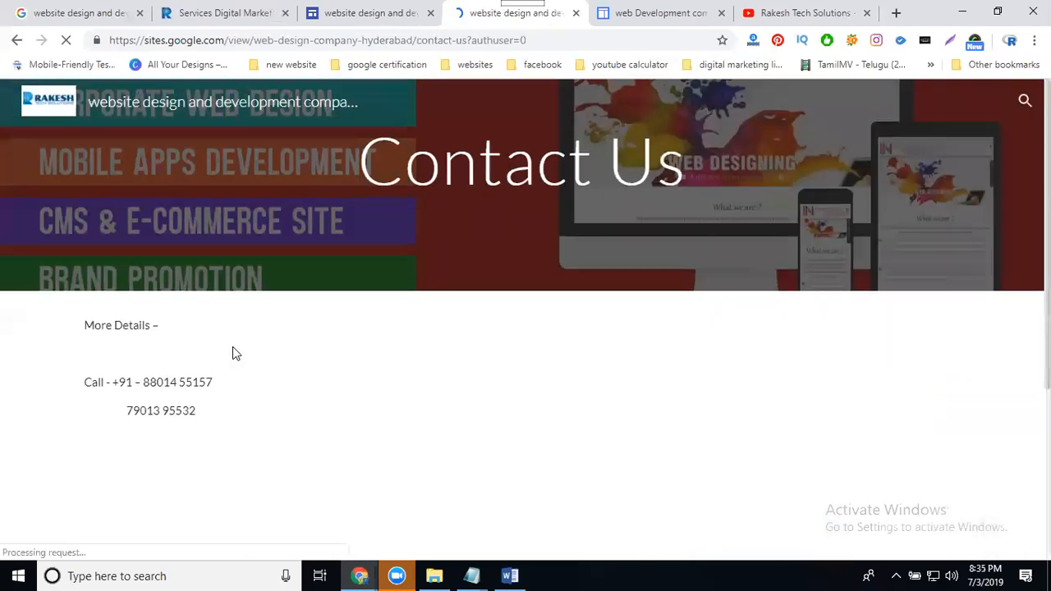
scroll(208, 382, down, 2)
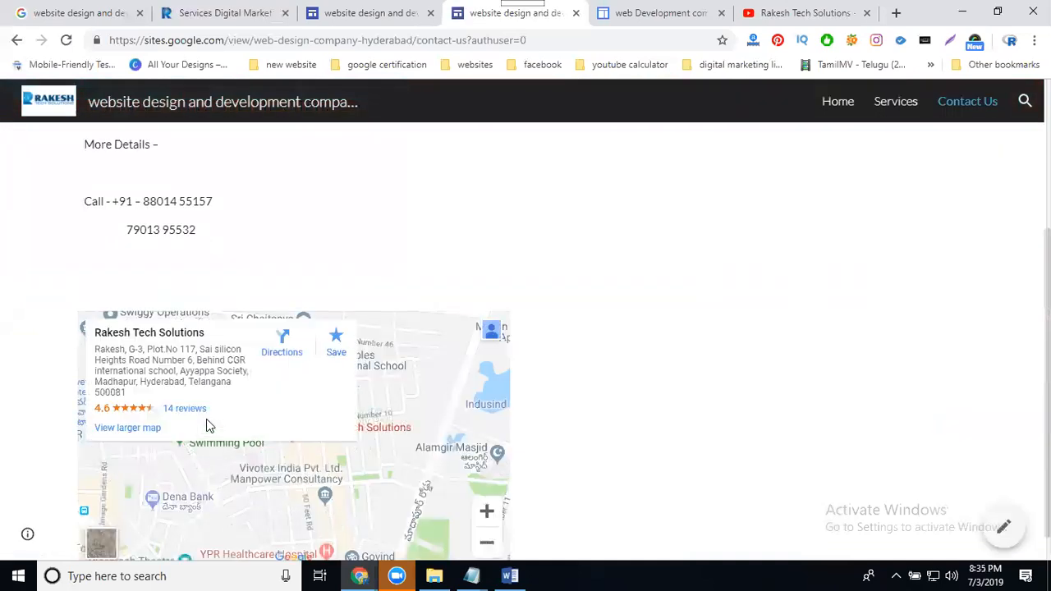
Return to the site editor's Contact Us page and examine the layouts and components available for insertion
click(345, 13)
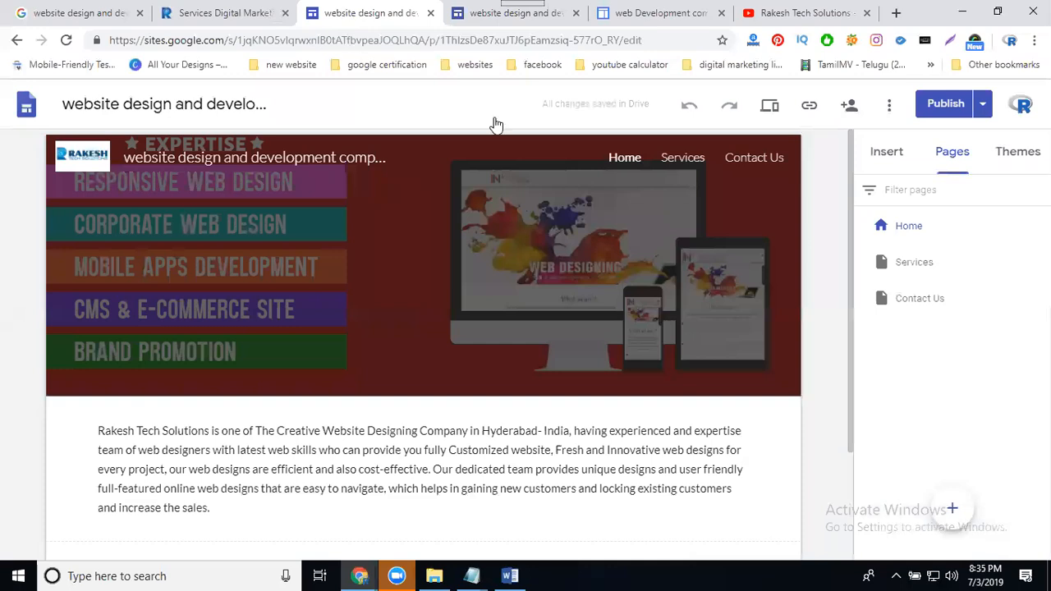
click(757, 157)
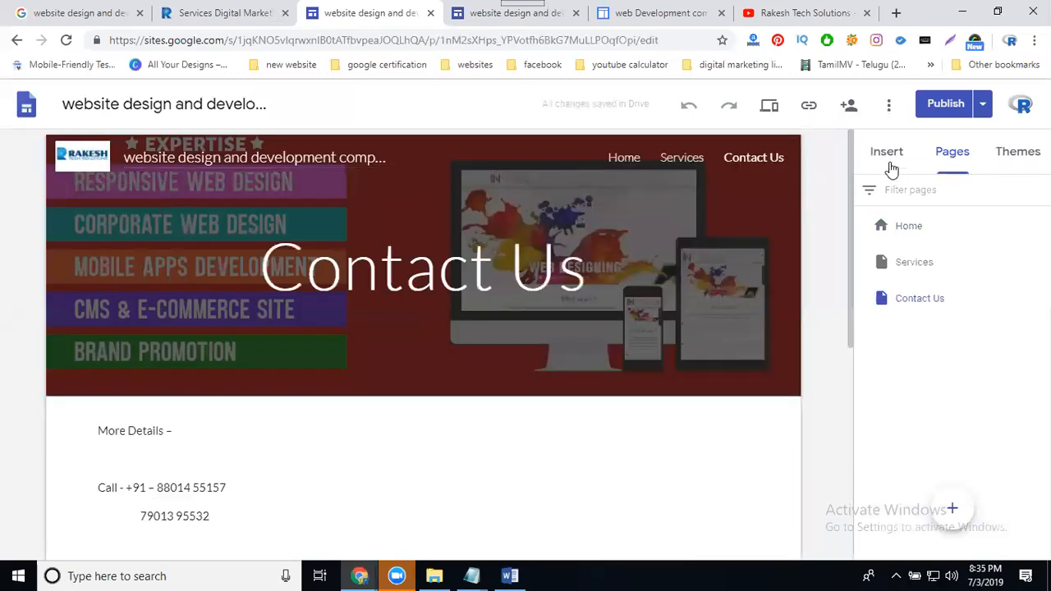
click(890, 157)
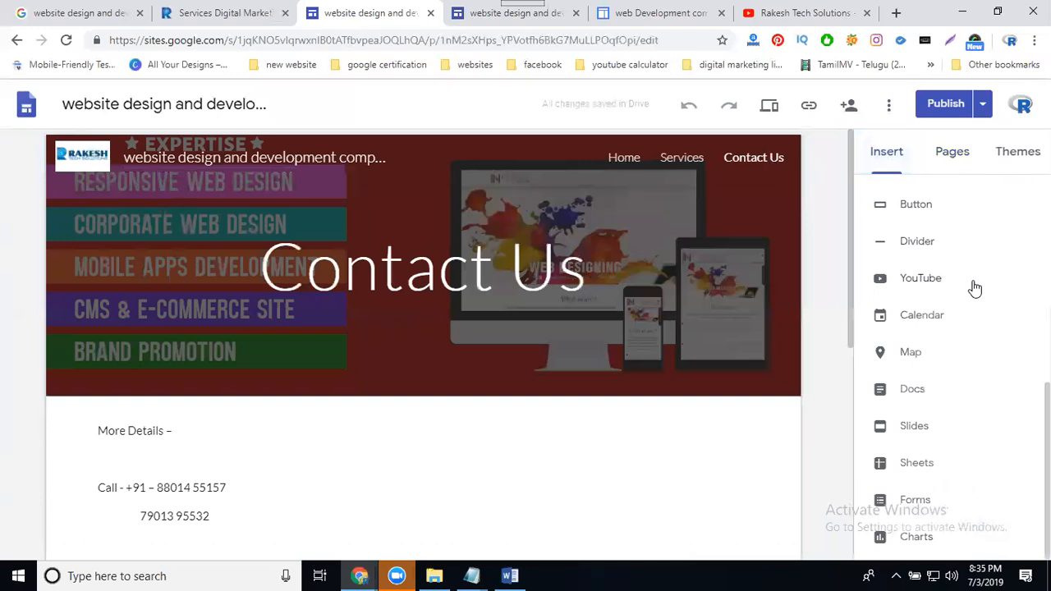
scroll(955, 349, up, 4)
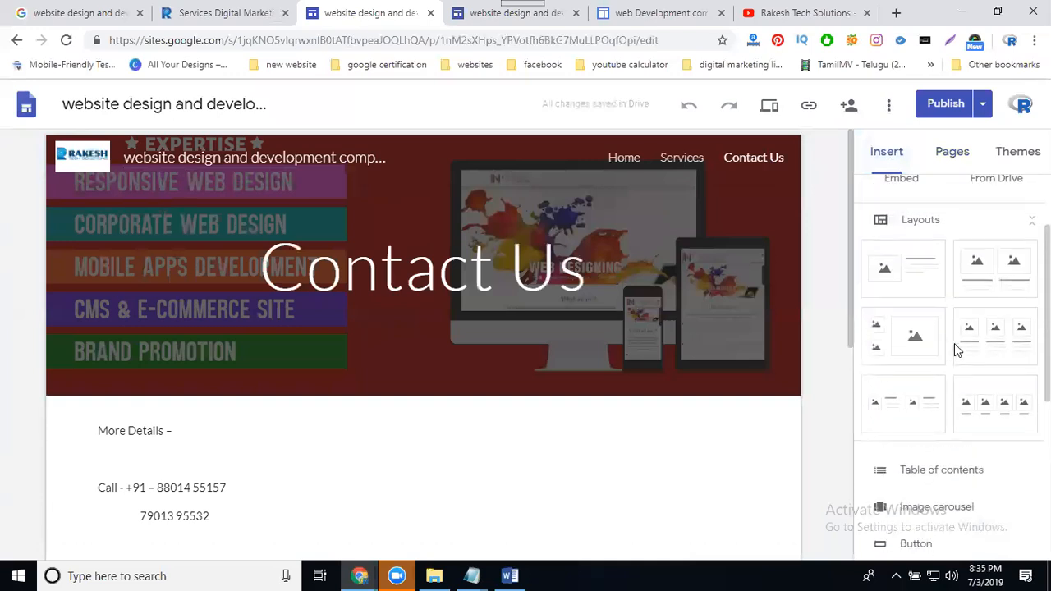
scroll(955, 350, up, 2)
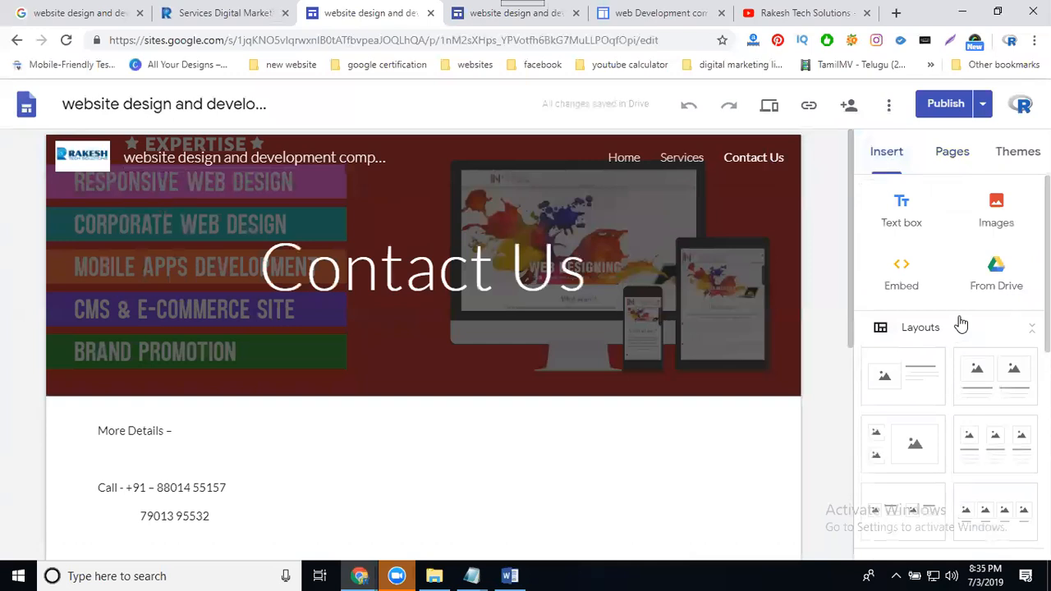
scroll(961, 326, down, 3)
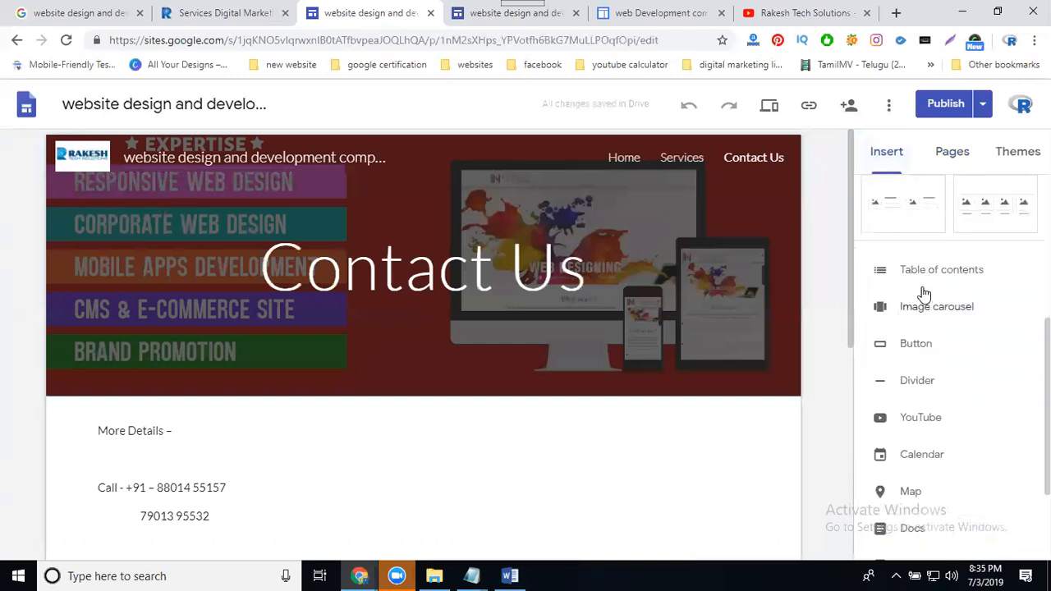
scroll(920, 386, down, 2)
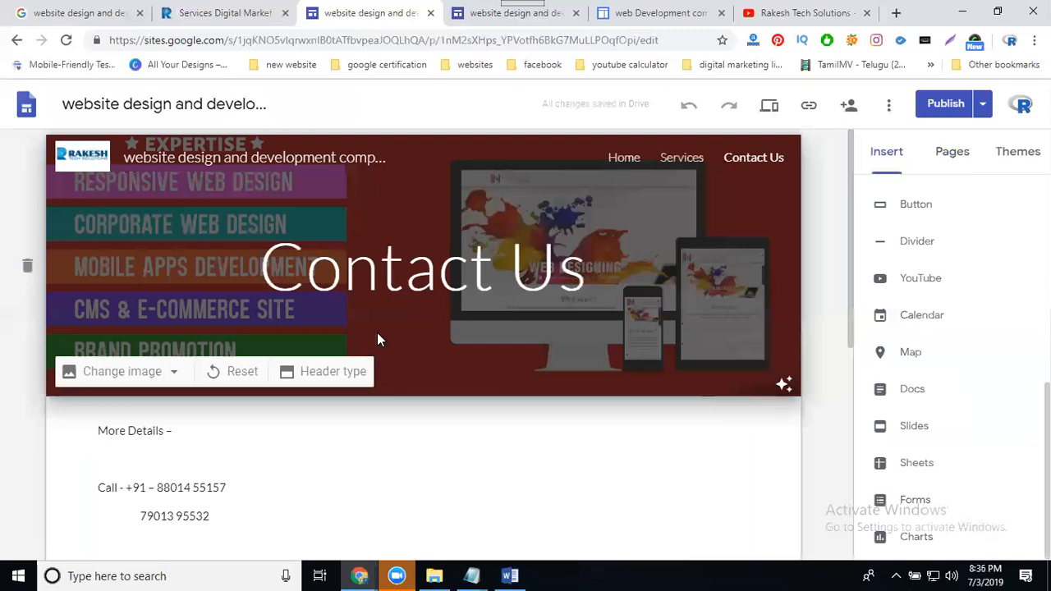
Open the Services page in the editor and add a new page named "Video" to the site
click(696, 169)
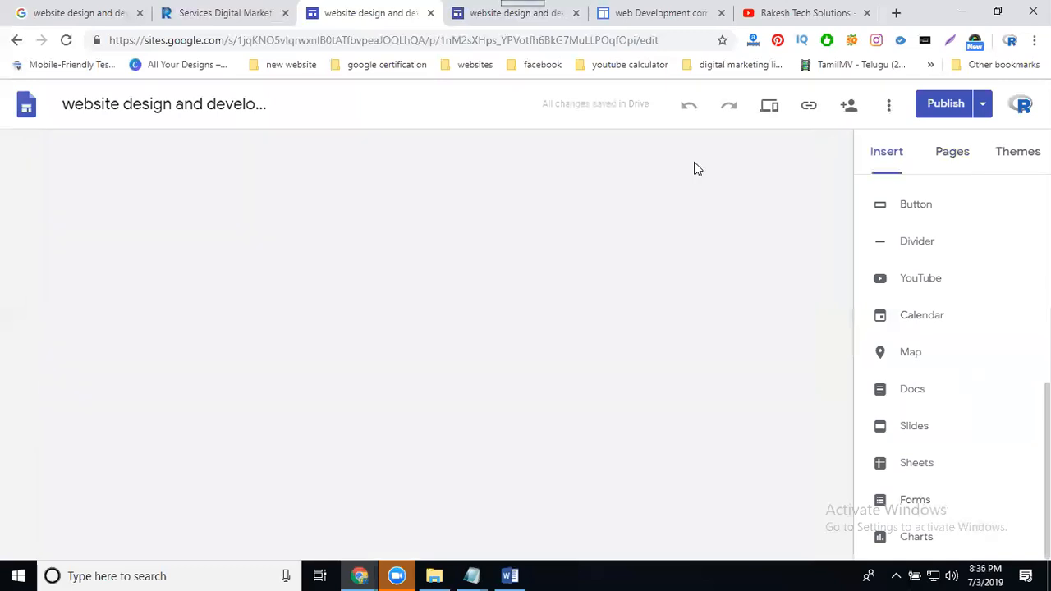
scroll(645, 283, down, 5)
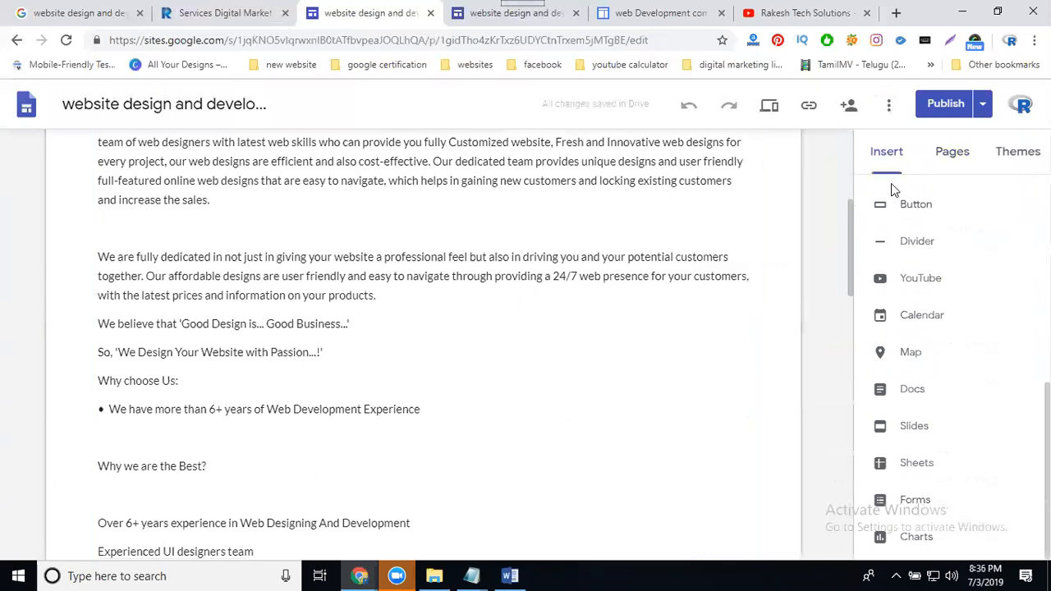
click(966, 155)
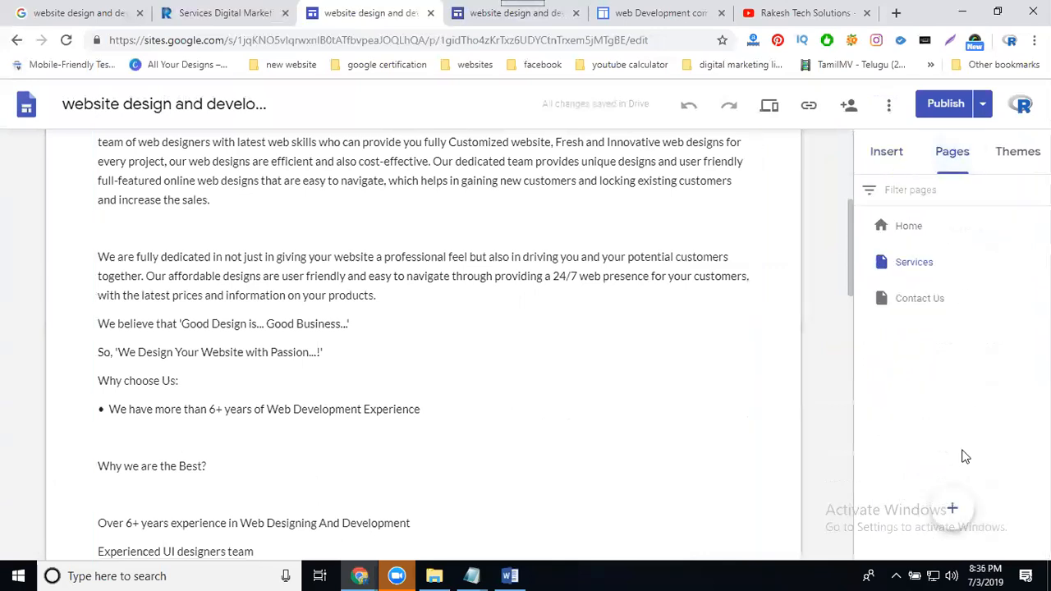
click(954, 508)
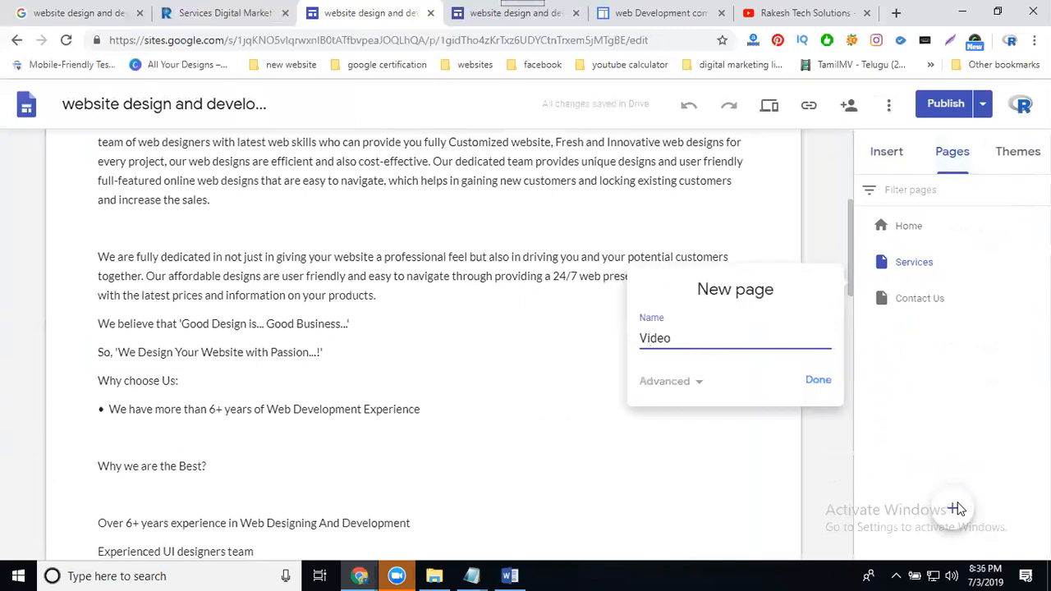
key(Return)
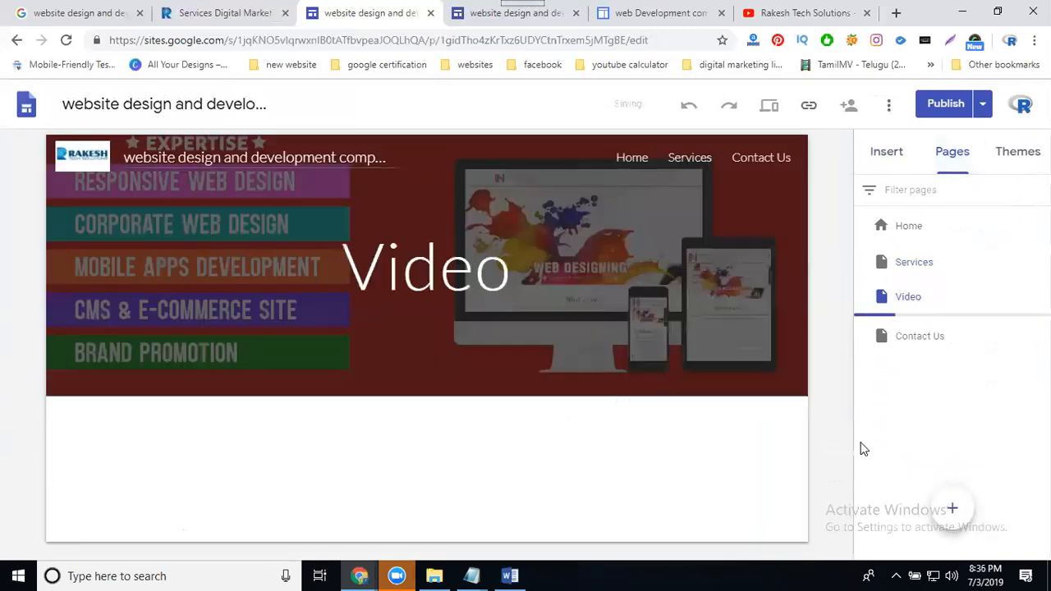
Start inserting a YouTube video on the Video page and copy the link of the channel's "Web Design And Development services in madhapur hyderabad" video
click(890, 156)
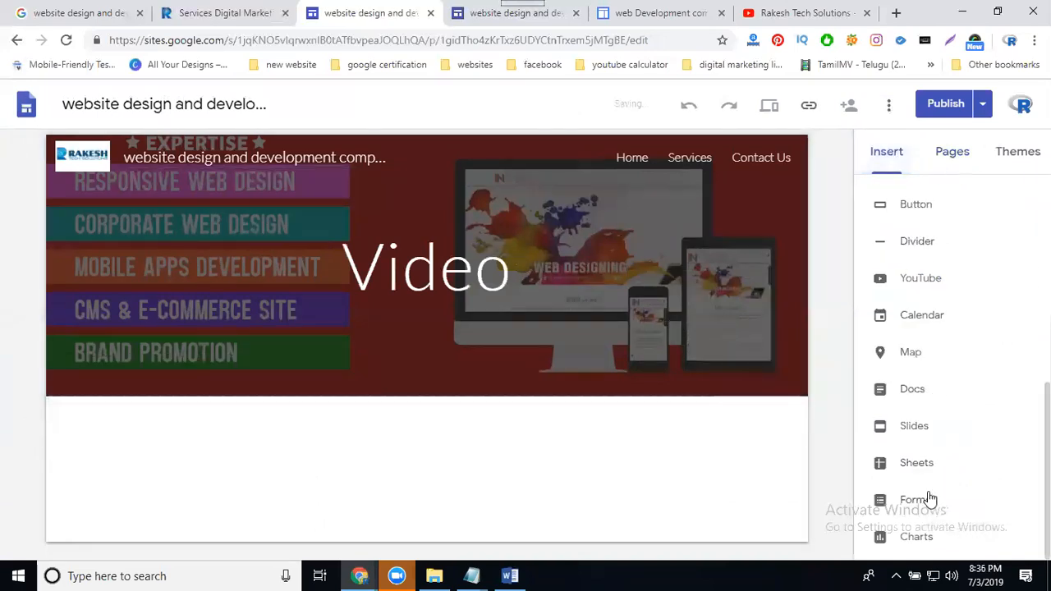
click(921, 280)
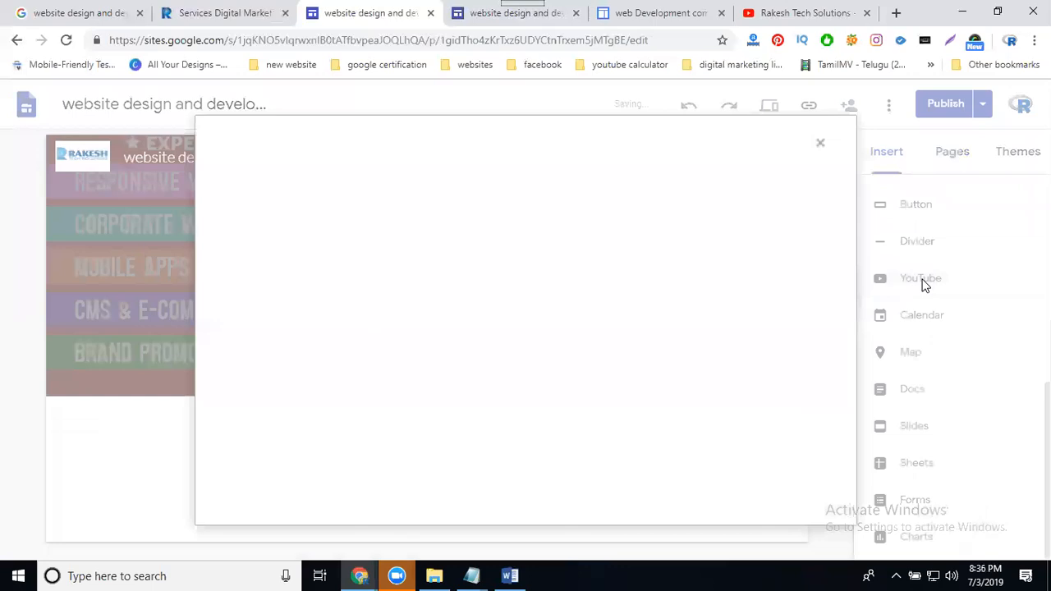
click(803, 13)
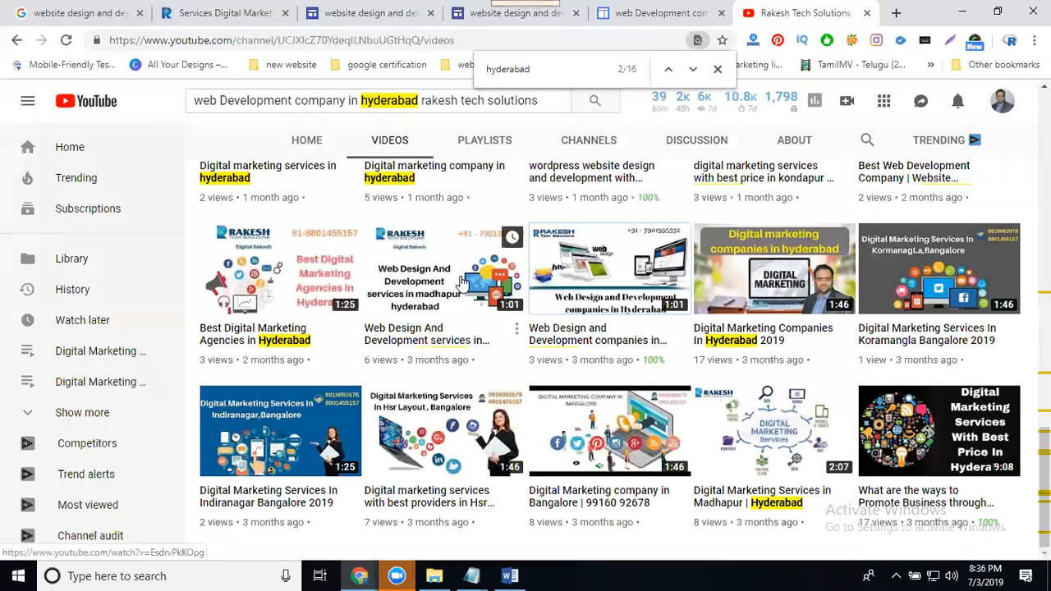
middle_click(461, 284)
click(785, 17)
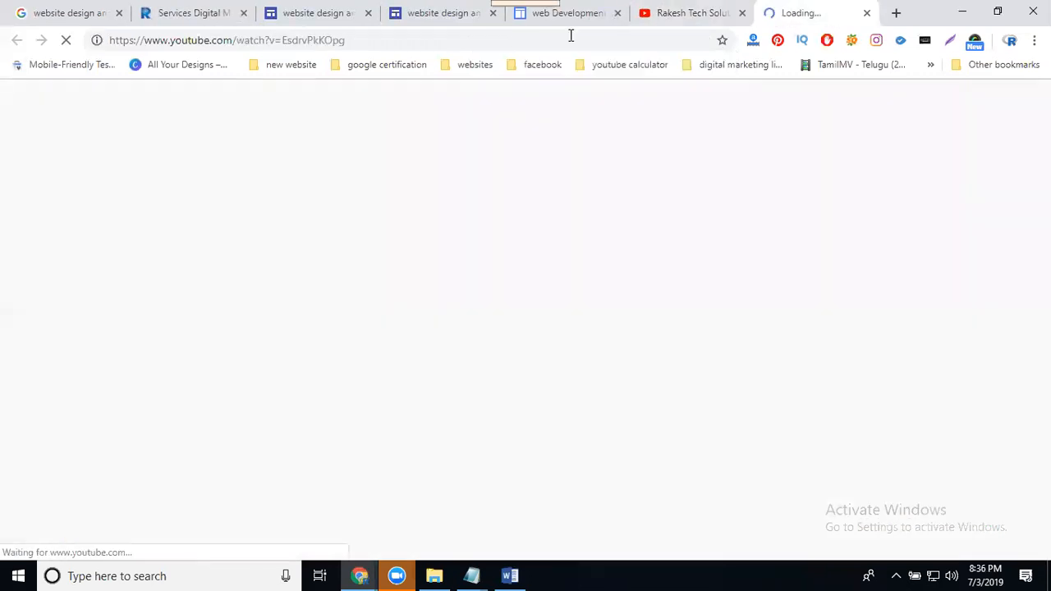
click(514, 40)
key(ctrl+c)
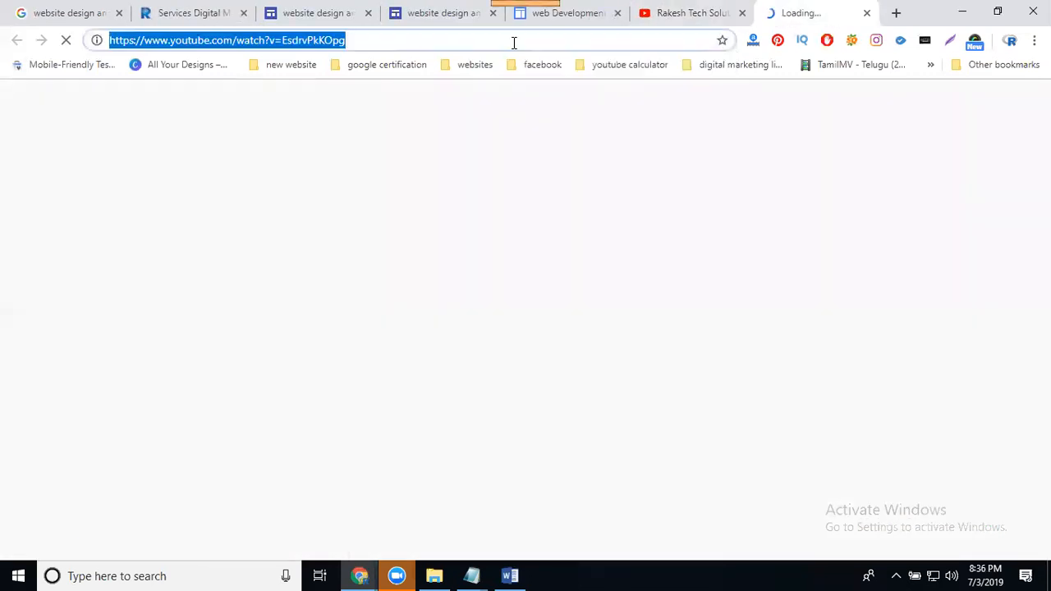
click(867, 12)
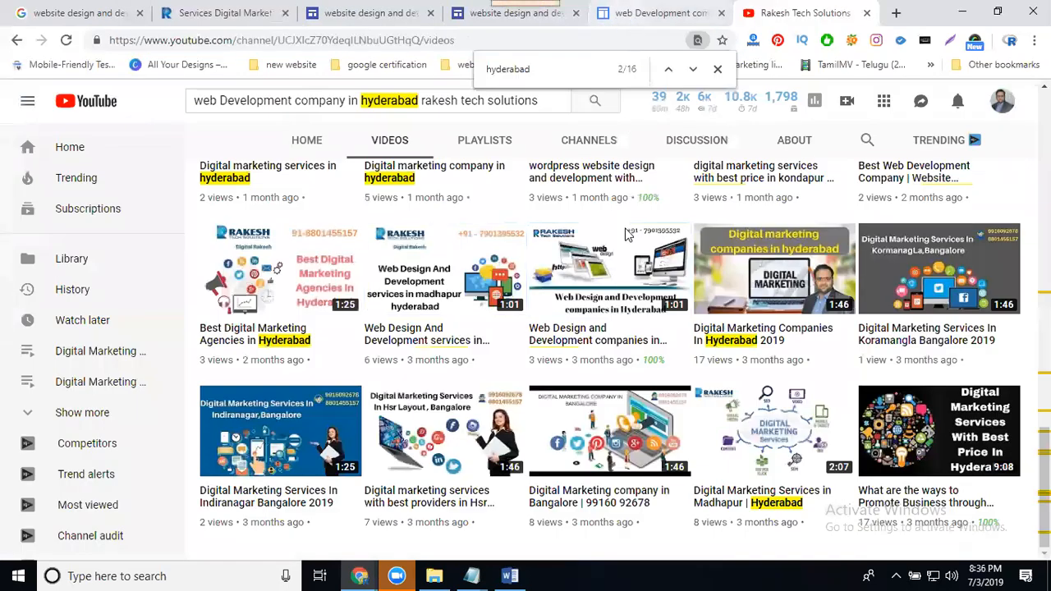
Return to the site editor, look up the copied YouTube link in the video search, and insert the found video on the Video page
key(ctrl+shift+Tab)
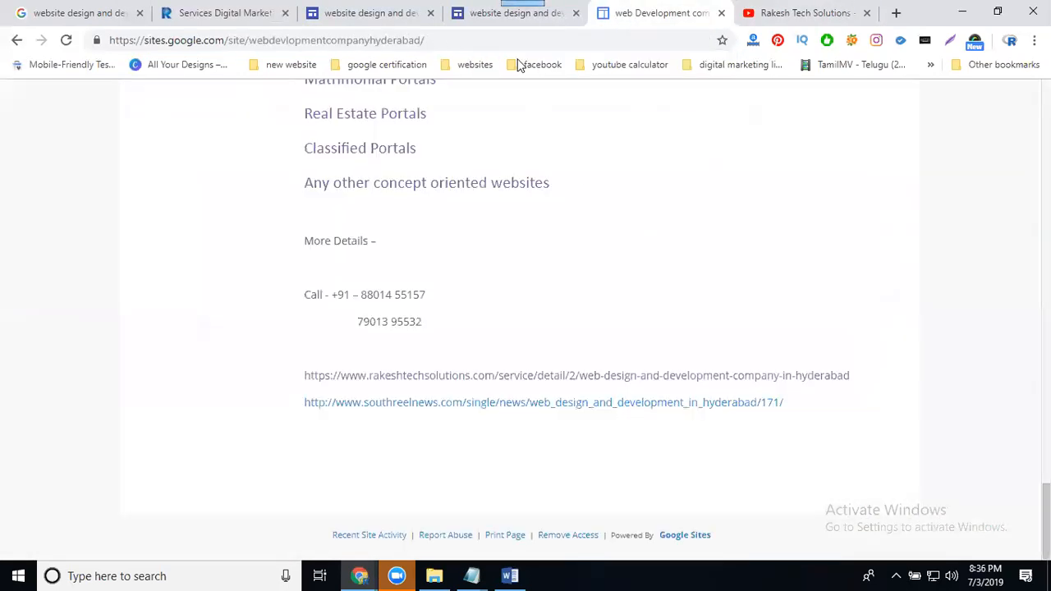
click(491, 14)
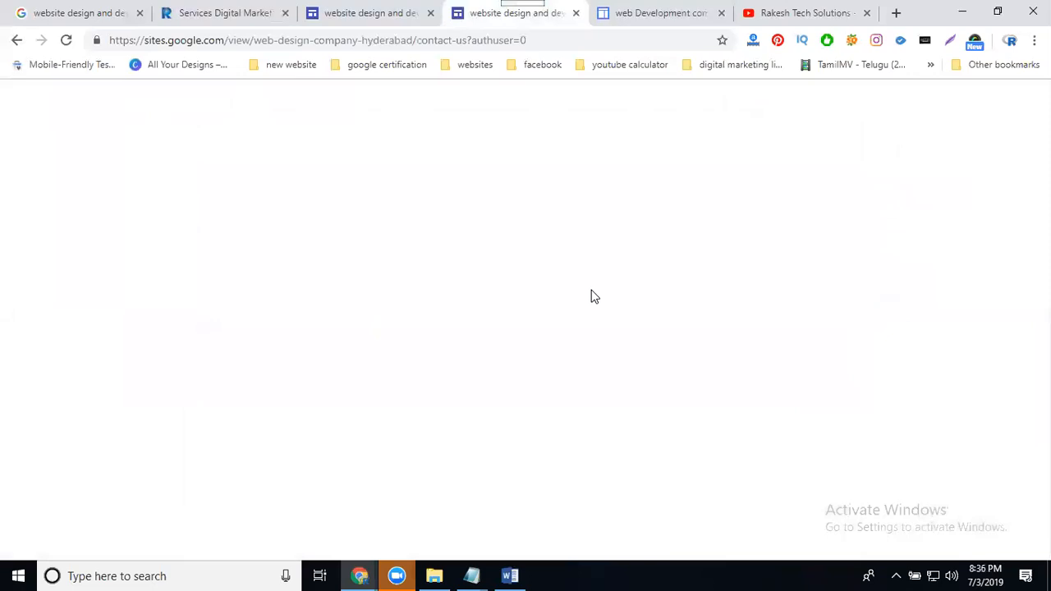
click(369, 12)
click(463, 223)
key(ctrl+v)
click(573, 224)
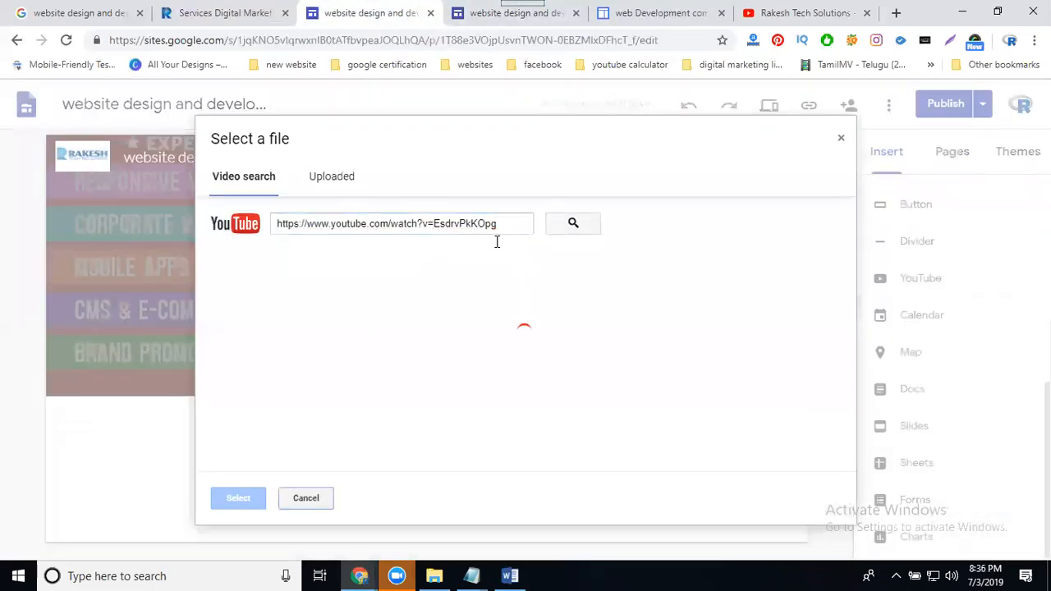
click(349, 277)
click(233, 501)
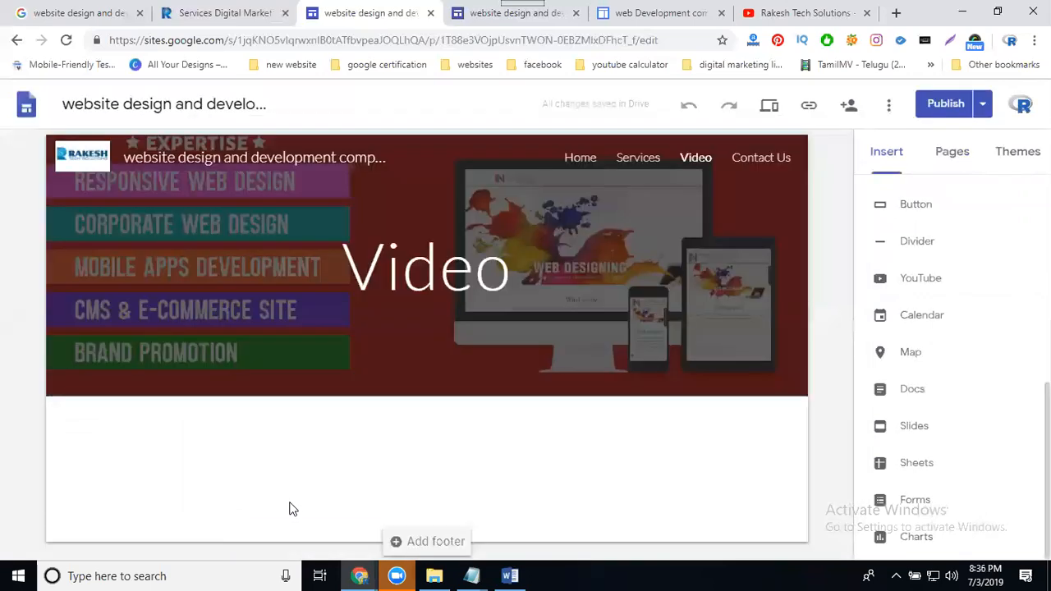
Enlarge the embedded YouTube video to span most of the Video page's content width, and publish the site
drag(411, 300, 697, 298)
drag(396, 394, 398, 553)
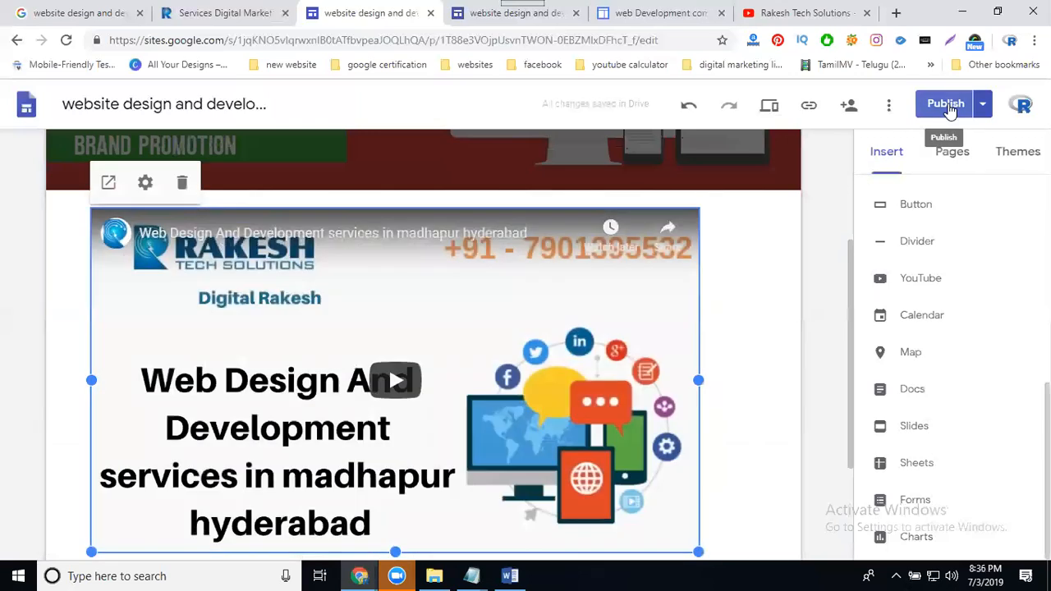
click(946, 105)
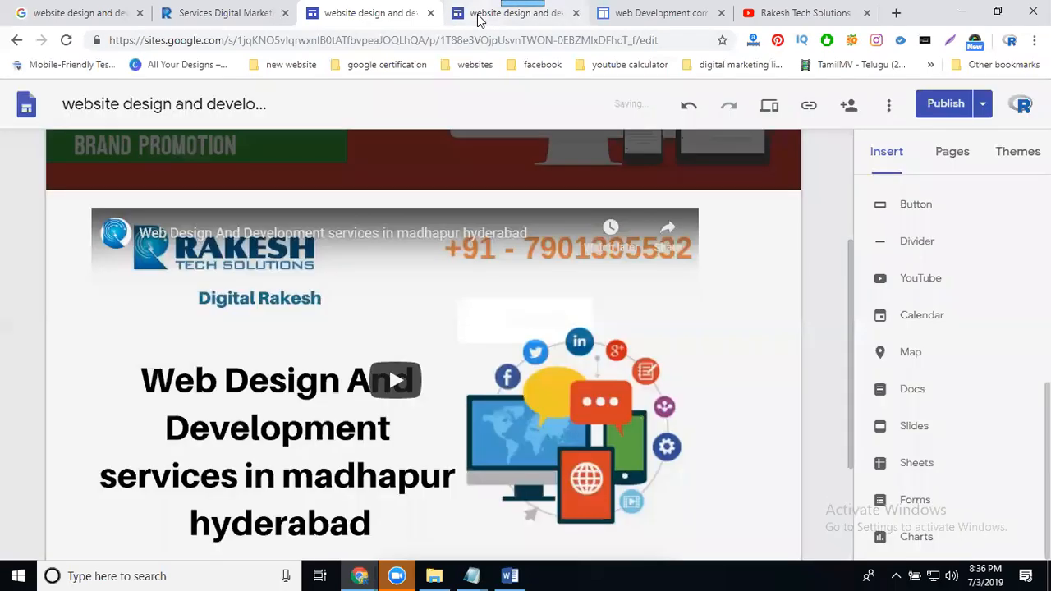
Reload the published site's Contact Us page to check whether the Video page has been added to its navigation
click(478, 13)
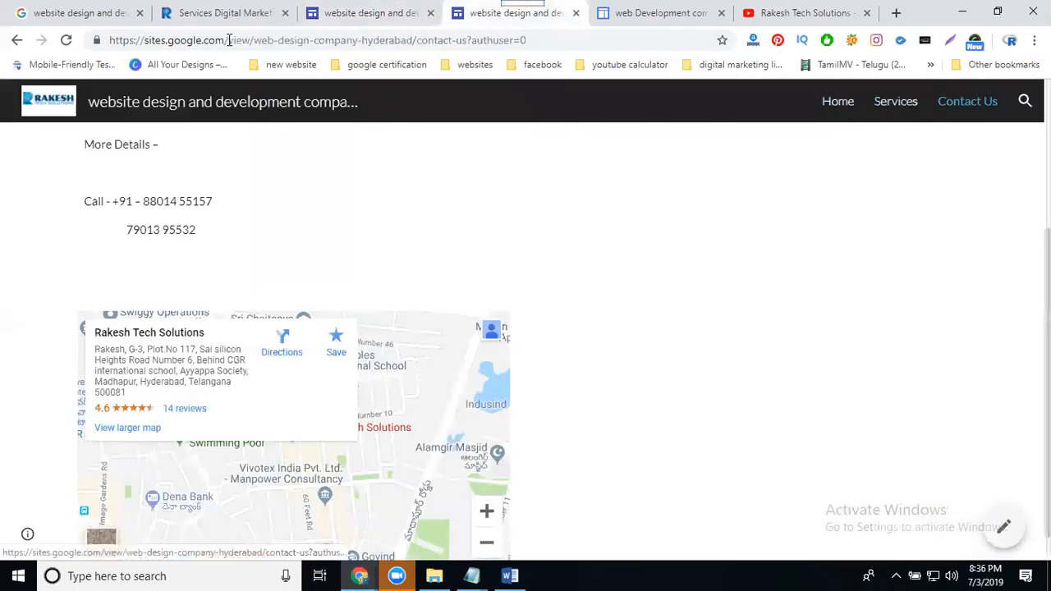
click(66, 41)
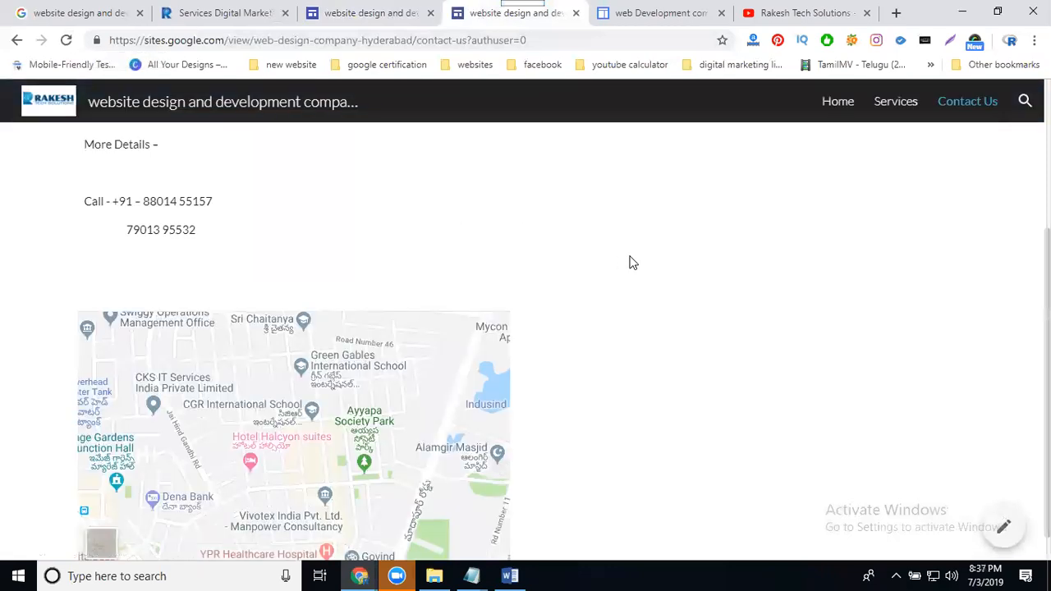
click(369, 14)
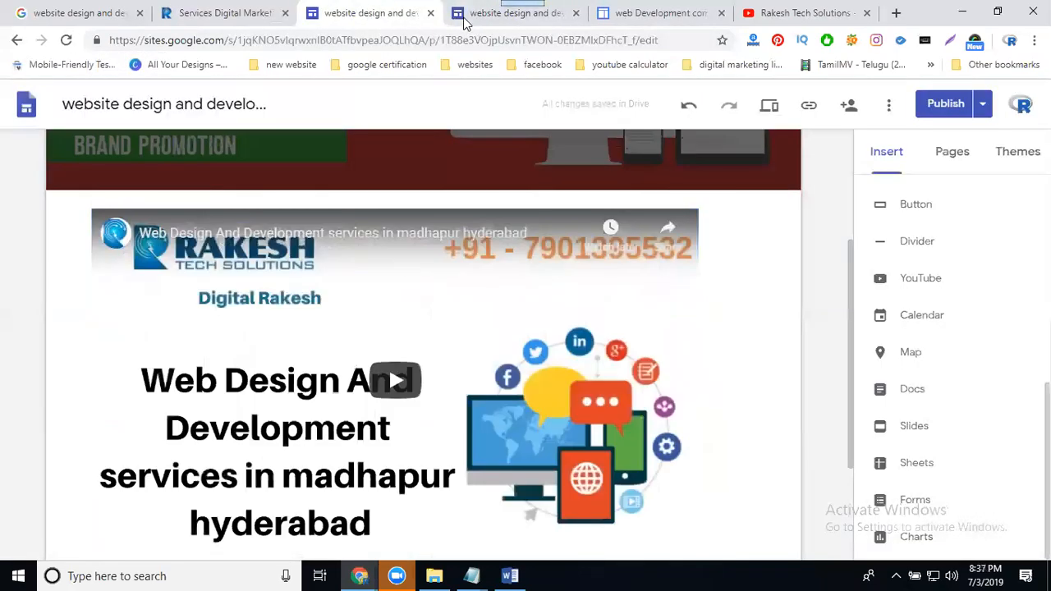
click(480, 17)
key(F5)
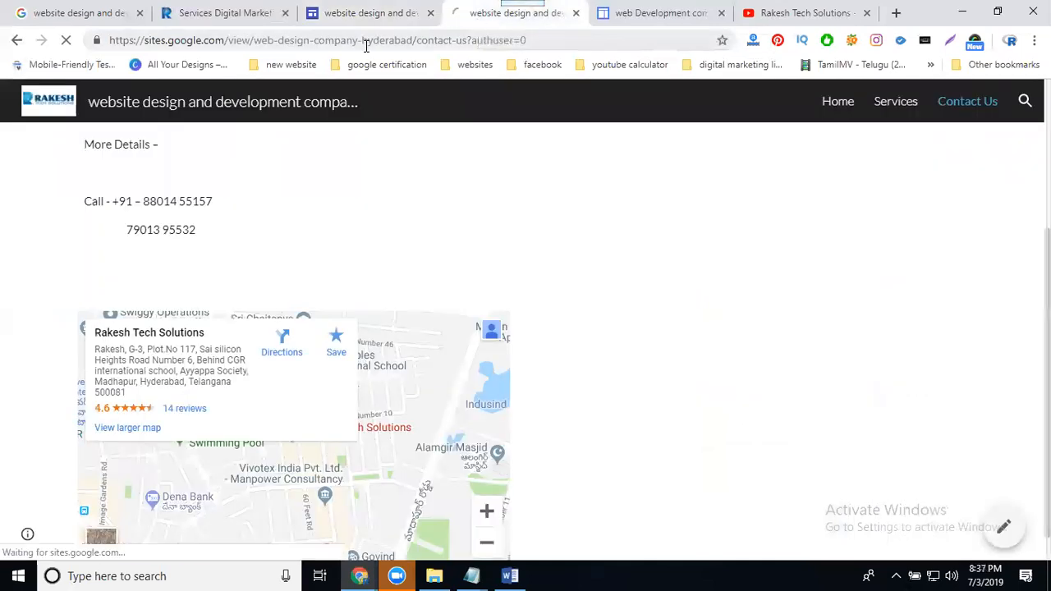